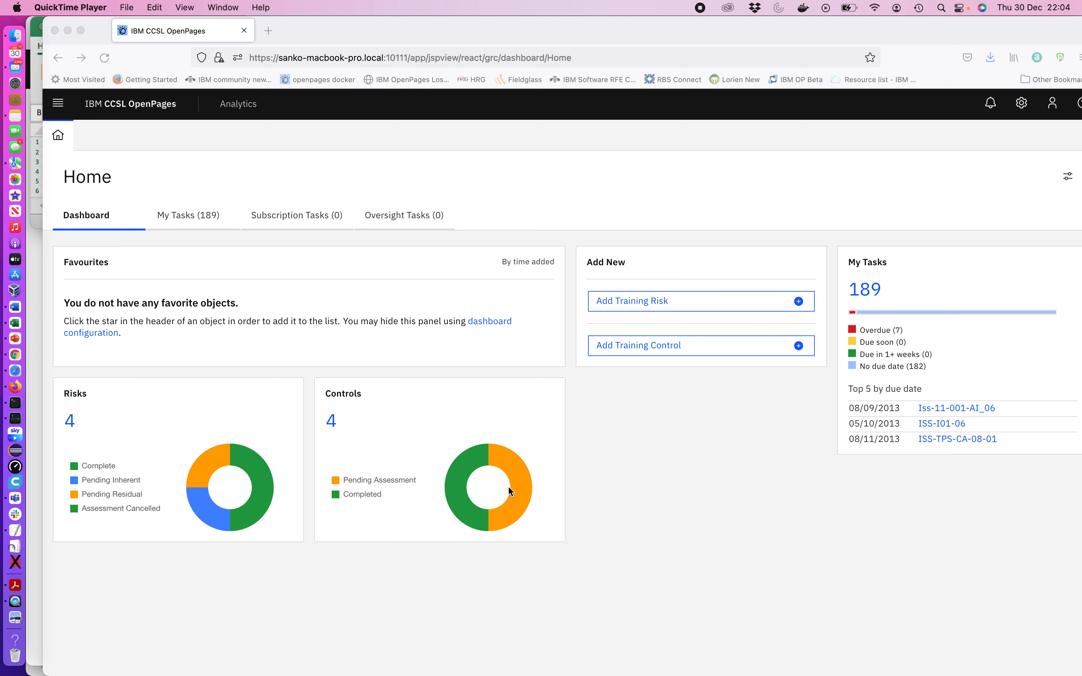
# Drill into the Pending Residual segment of the Risks chart, open risk TR-00041 and mark it as a favourite
pyautogui.click(267, 460)
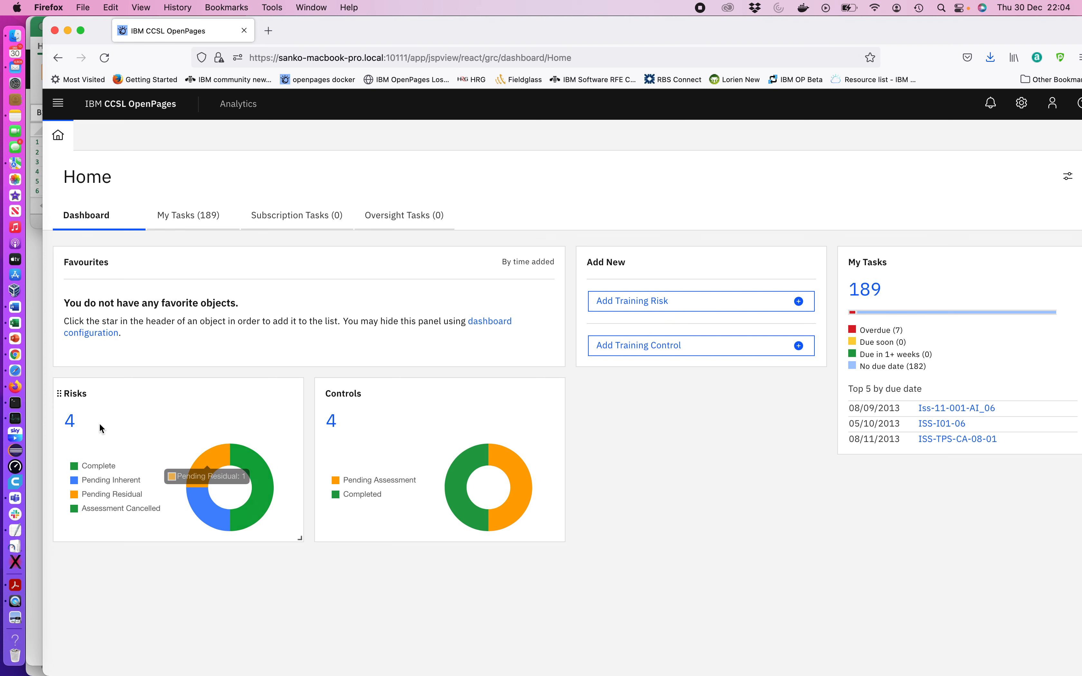
pyautogui.click(215, 462)
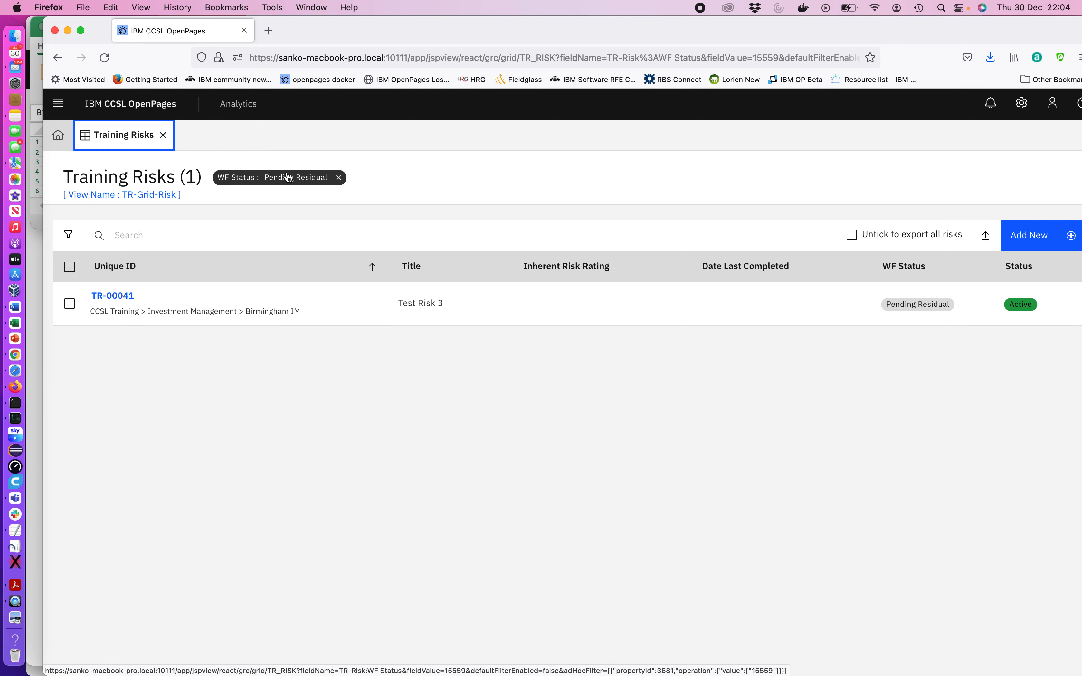
pyautogui.click(108, 297)
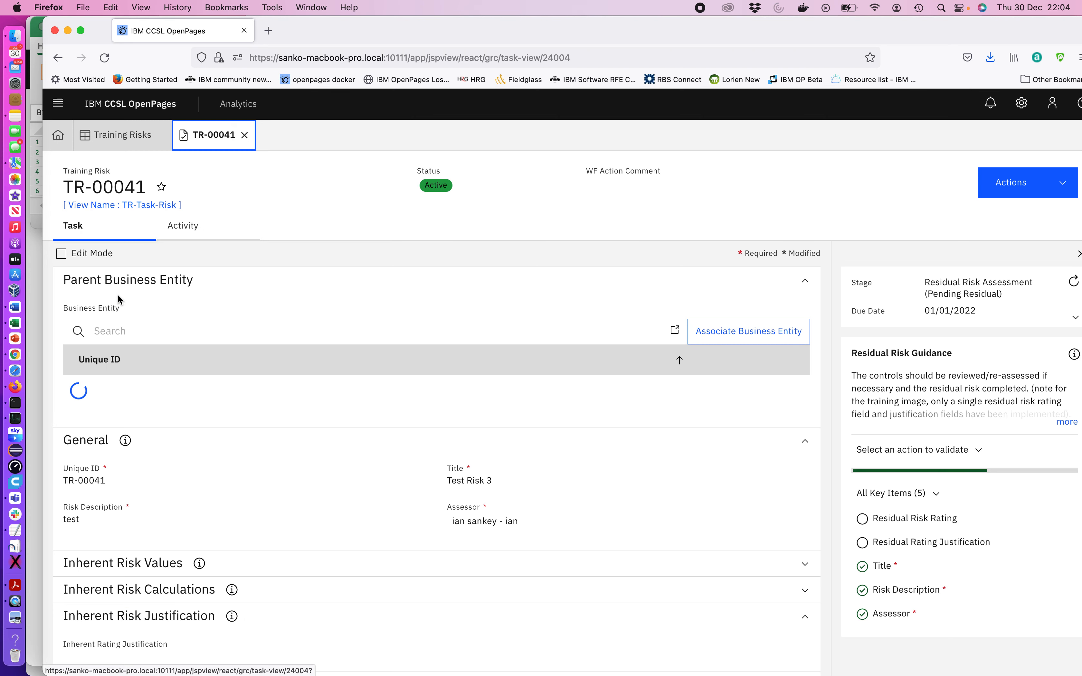
pyautogui.click(162, 187)
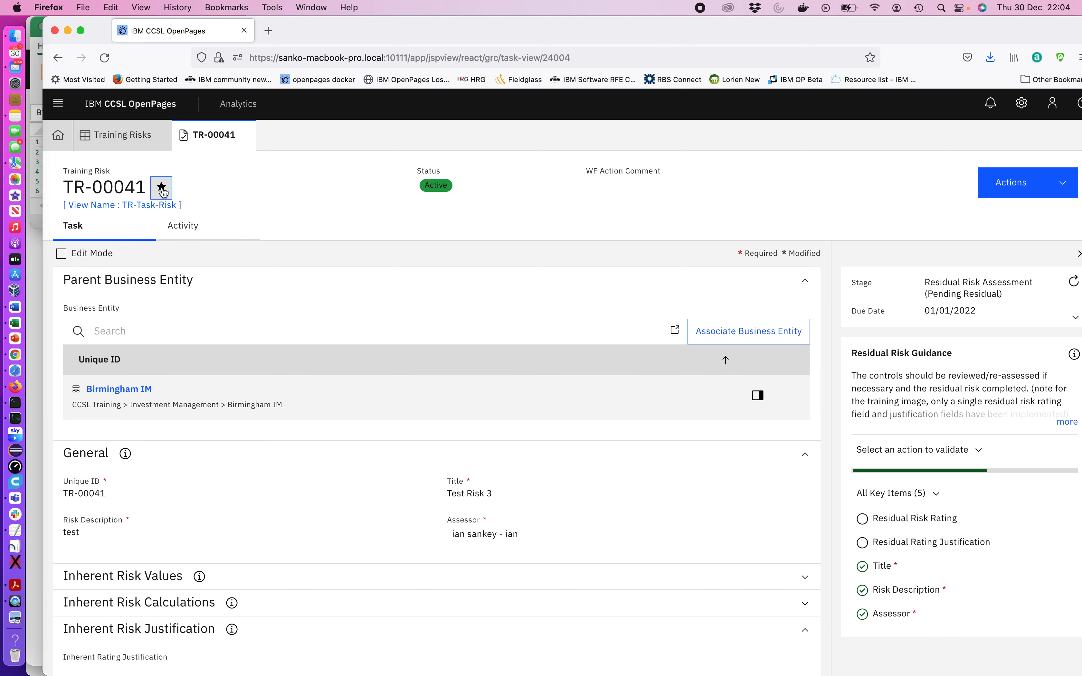
pyautogui.click(58, 136)
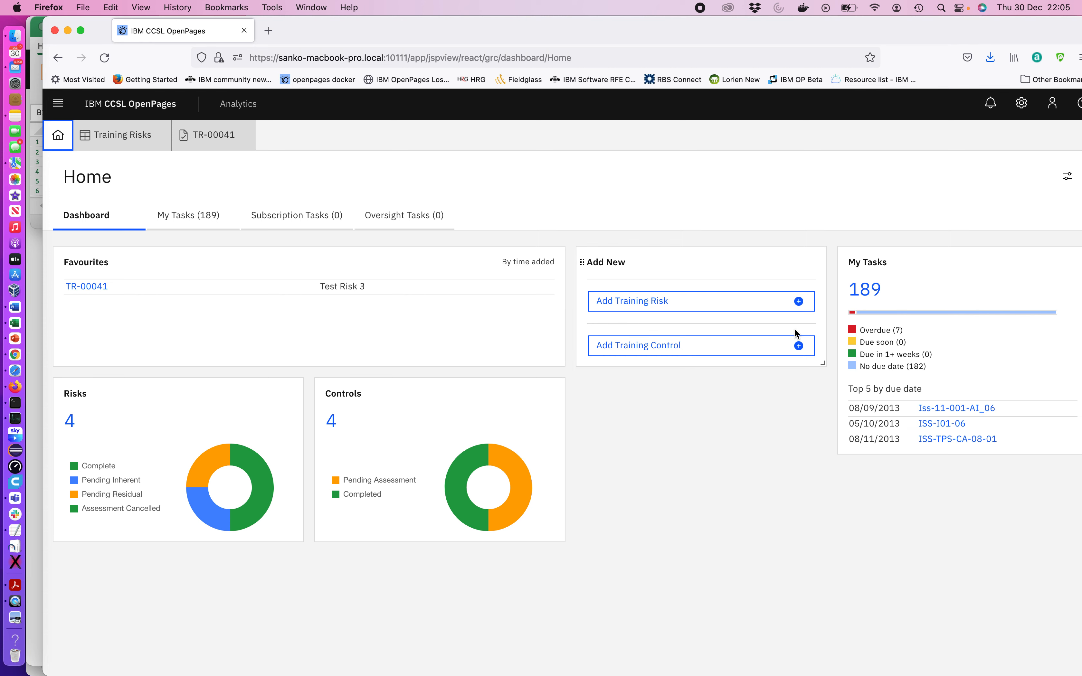
# Start a new Training Risk titled Ian Demo Risk1 with description Test Risk and assessor System Administrator - OpenPagesAdministrator
pyautogui.click(798, 311)
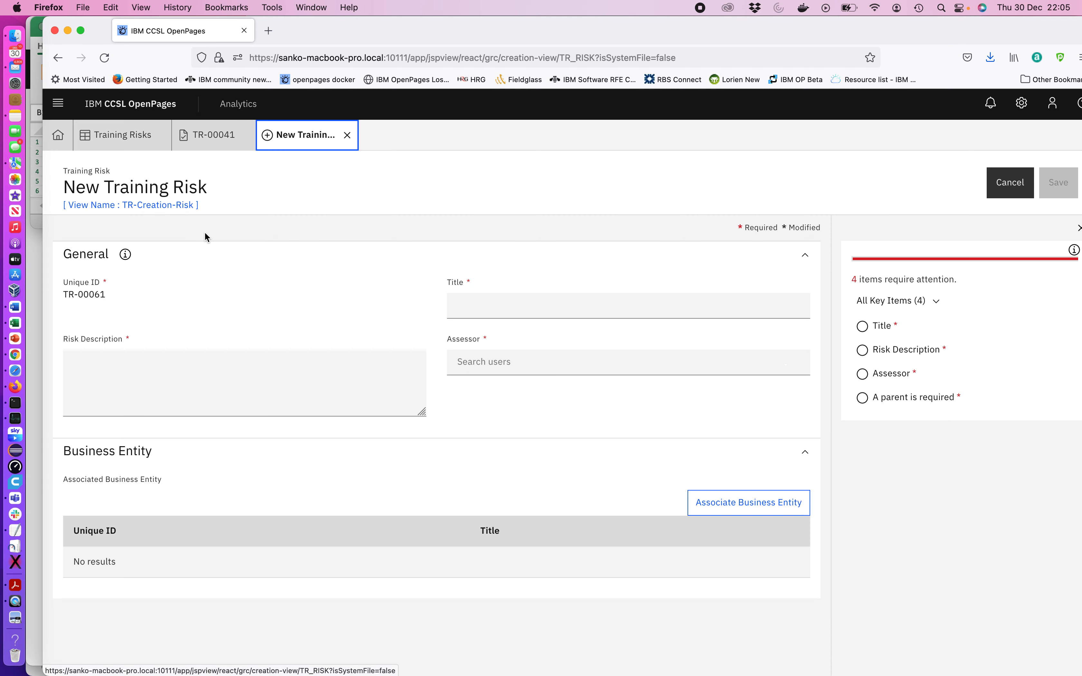
pyautogui.click(484, 299)
pyautogui.write('Ian Demo Risk1')
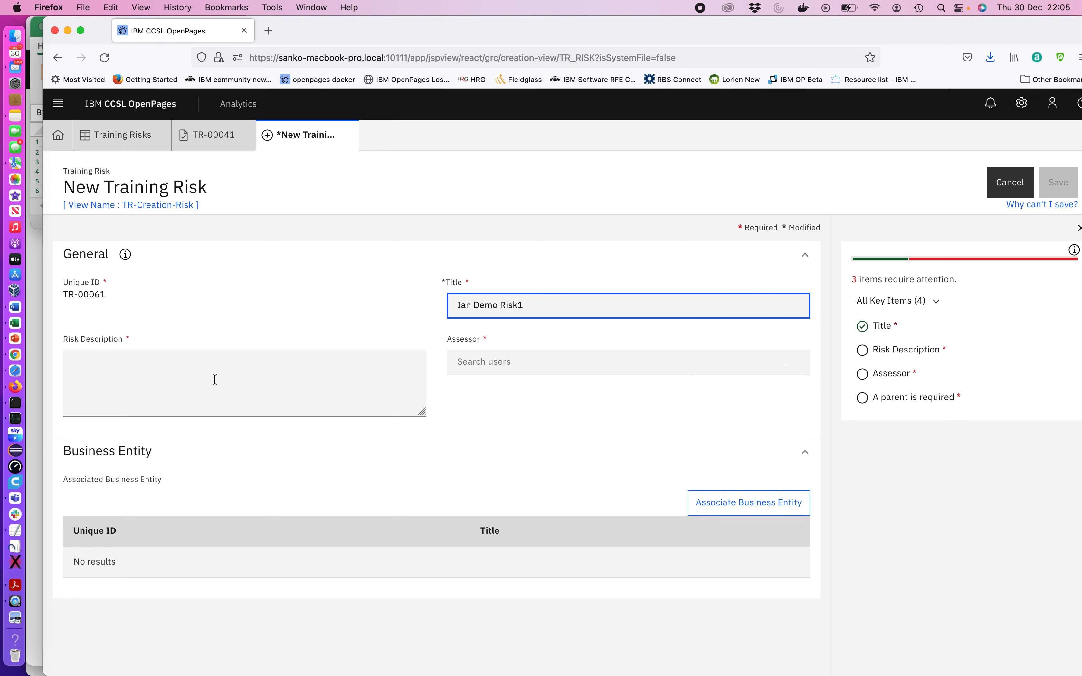
pyautogui.click(207, 383)
pyautogui.write('Rewsr')
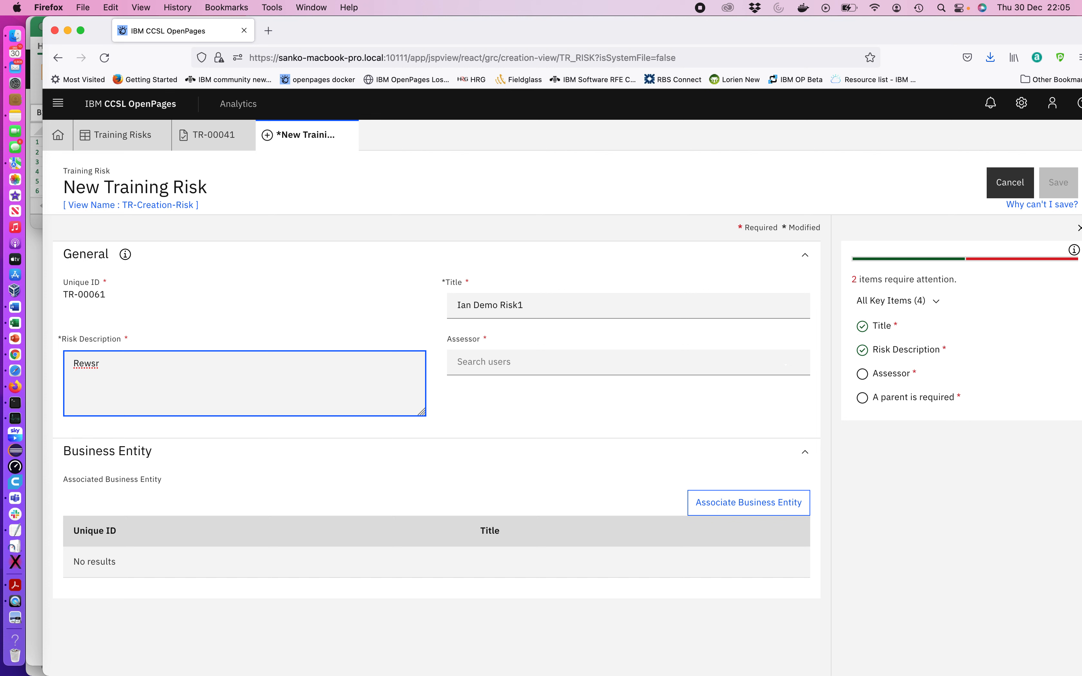
pyautogui.press('BackSpace')
pyautogui.press('BackSpace')
pyautogui.write('Test')
pyautogui.click(510, 367)
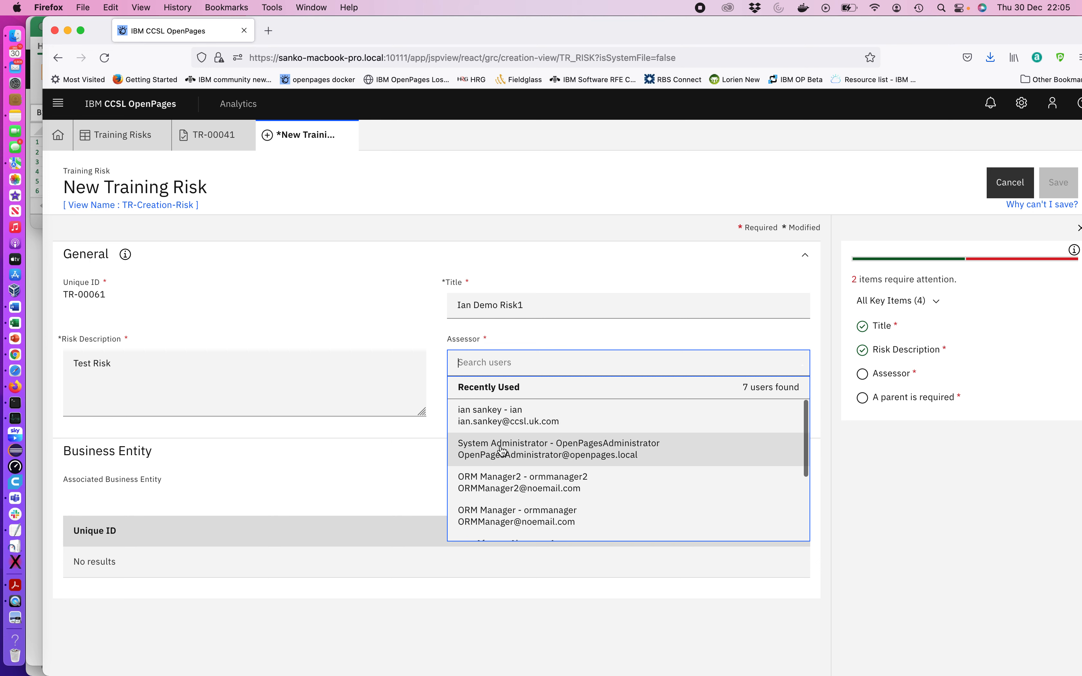
pyautogui.click(501, 450)
# Associate the CCSL Training business entity with the new risk and save it
pyautogui.click(729, 503)
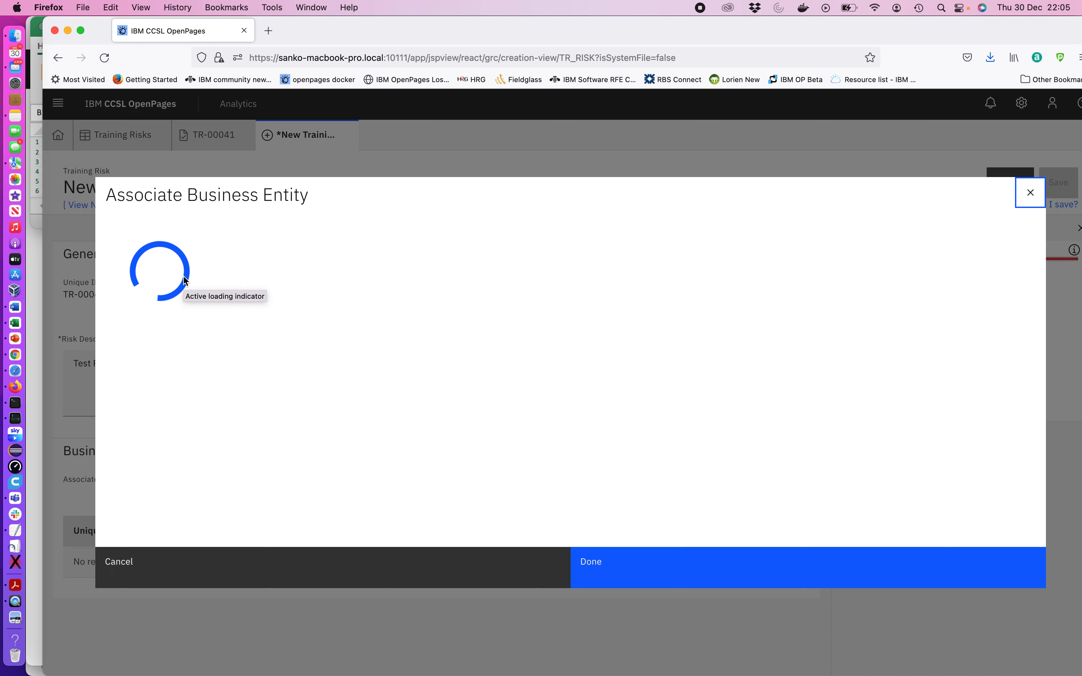
pyautogui.click(164, 245)
pyautogui.write('CCSL')
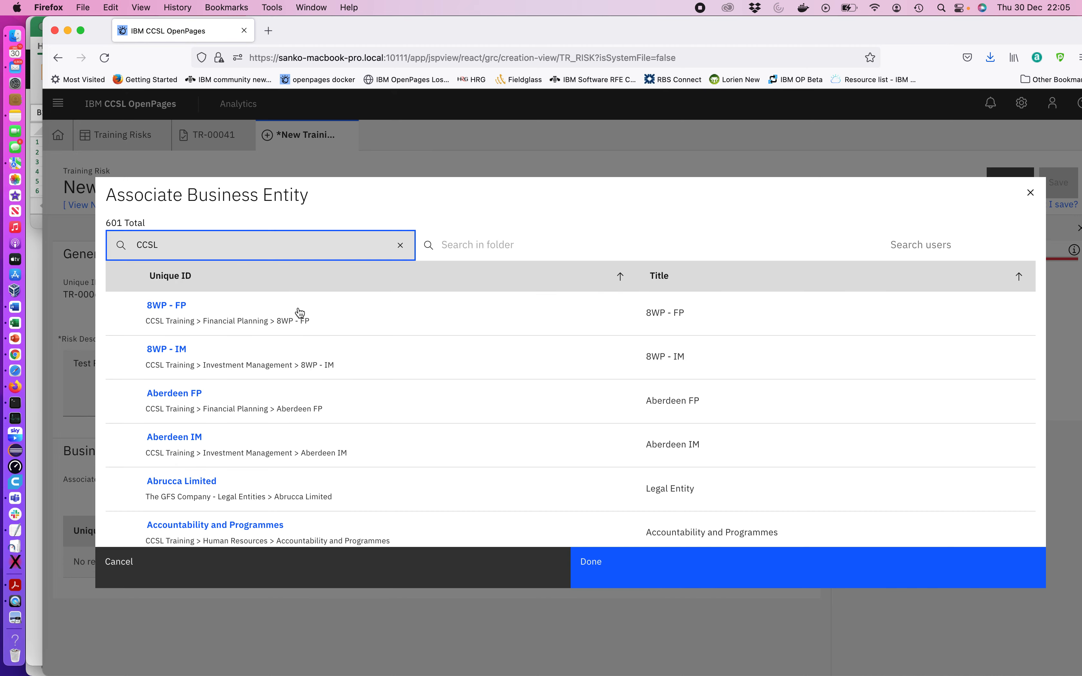
pyautogui.click(178, 308)
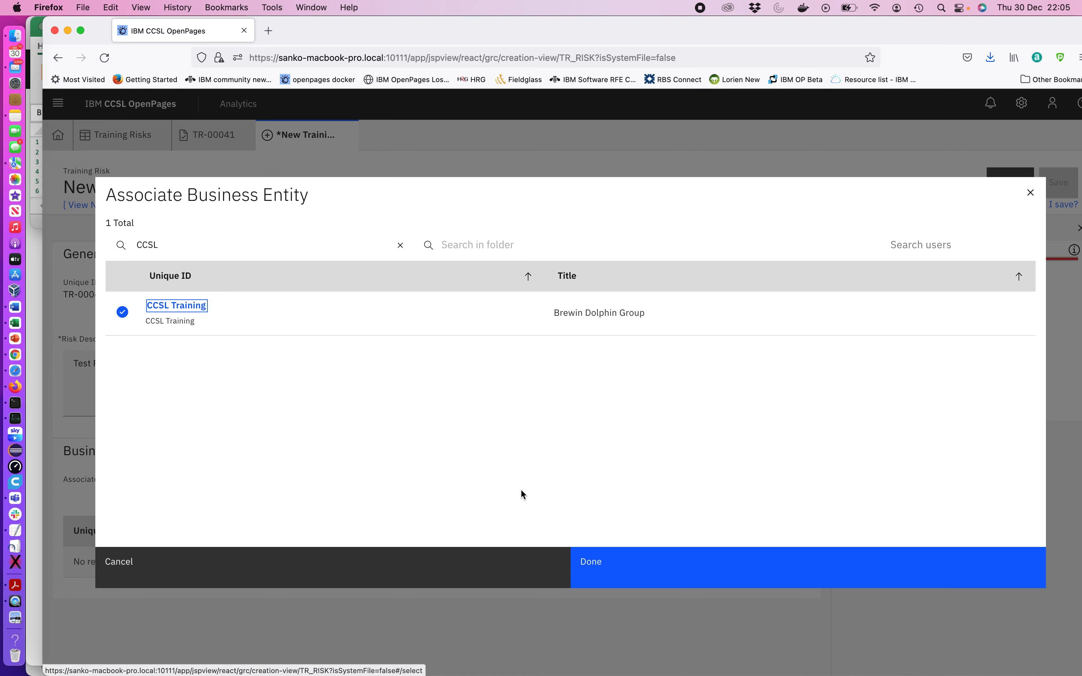
pyautogui.click(633, 570)
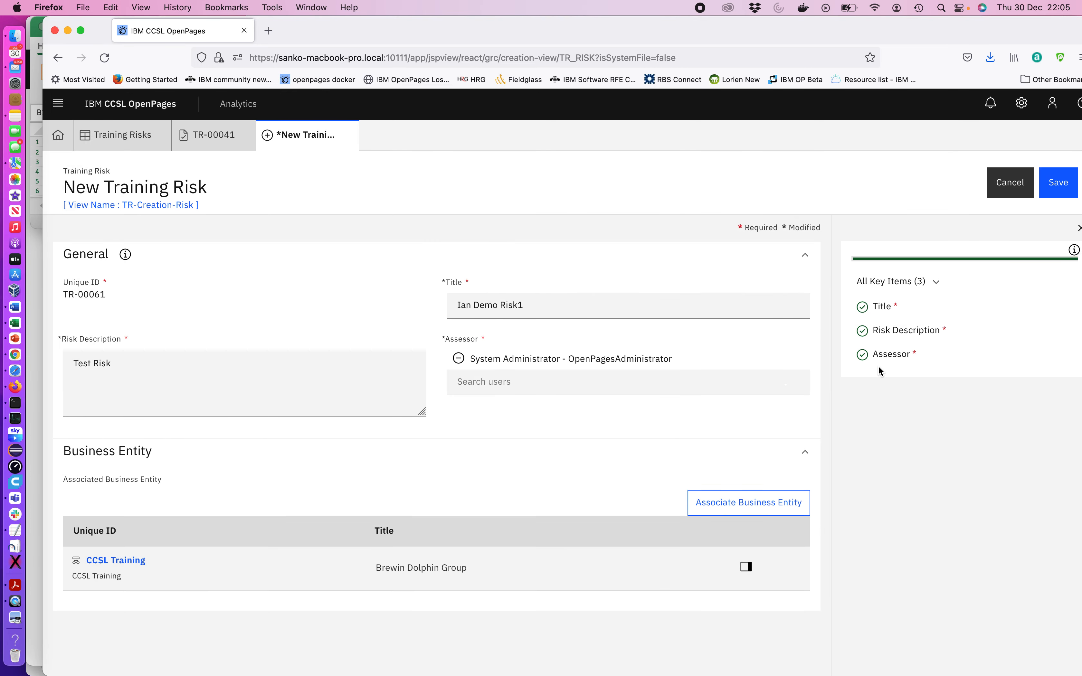
pyautogui.click(1062, 183)
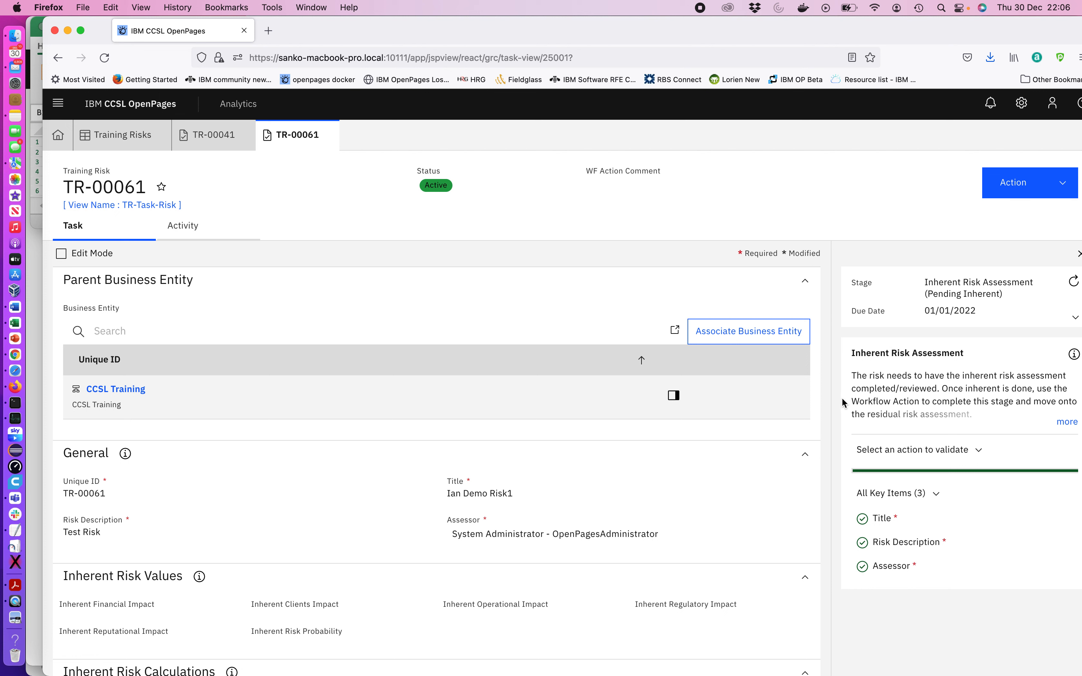
# Review the My Tasks list on the Home page, then return to the Dashboard
pyautogui.click(58, 134)
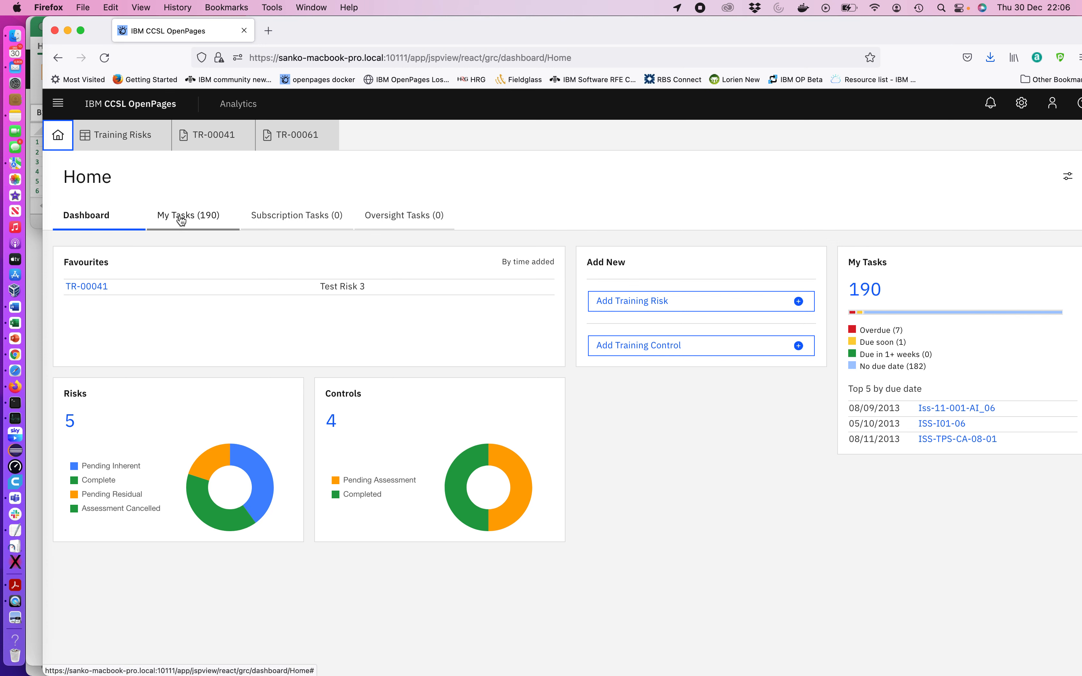
pyautogui.click(192, 219)
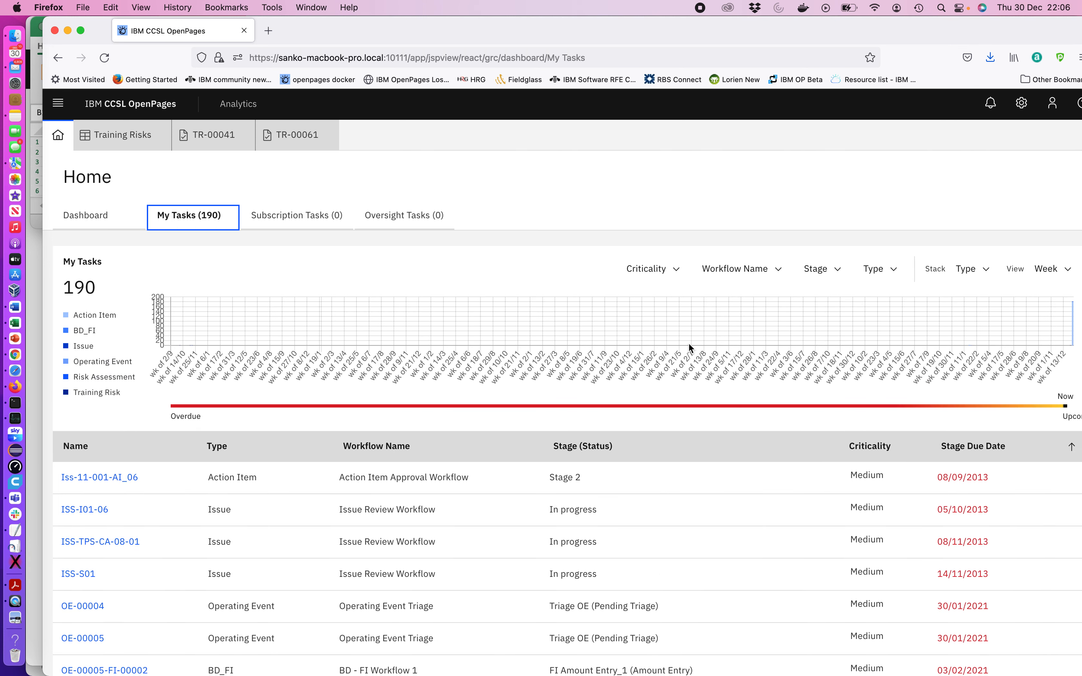
pyautogui.scroll(-1, 815, 345)
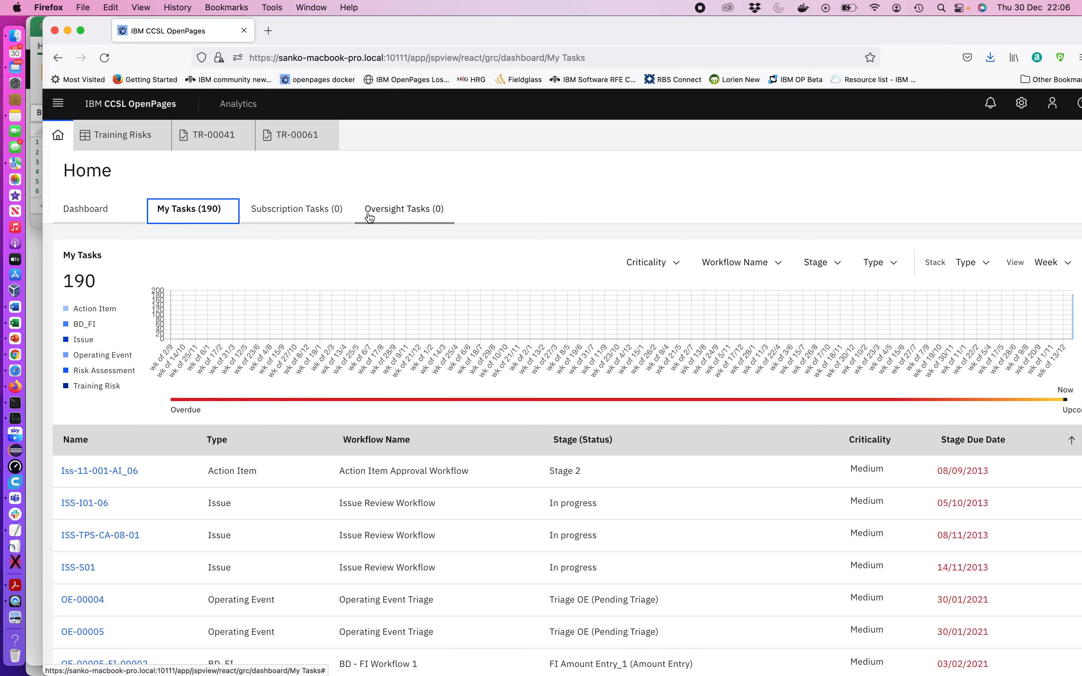
pyautogui.click(87, 218)
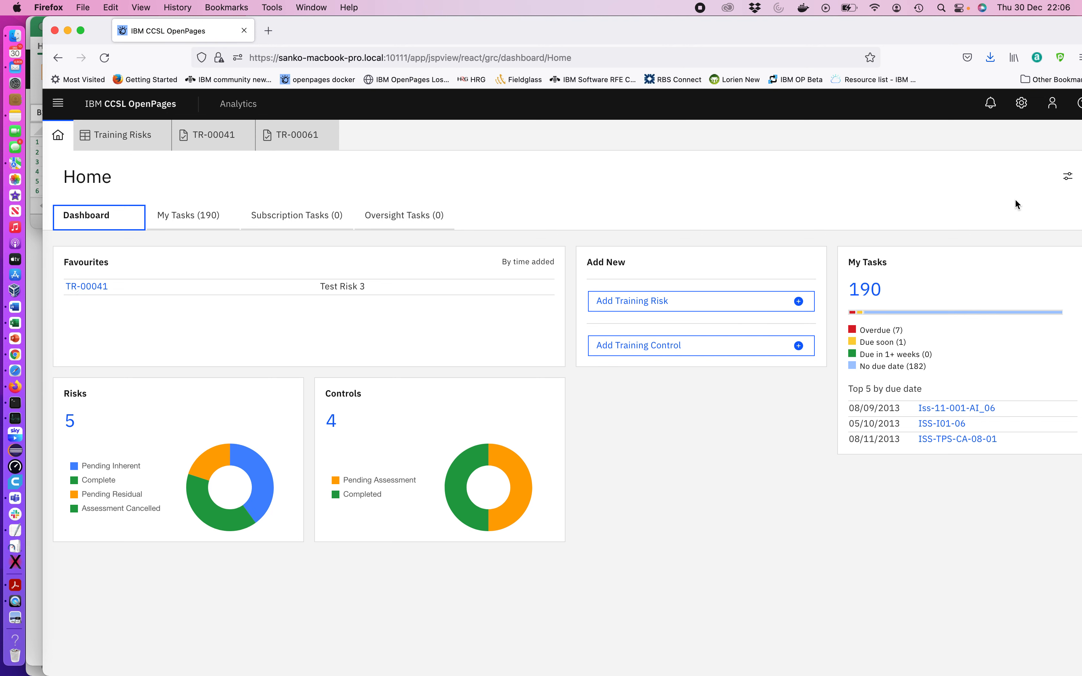
# Add a custom dashboard panel labelled Risk Counts
pyautogui.click(1066, 180)
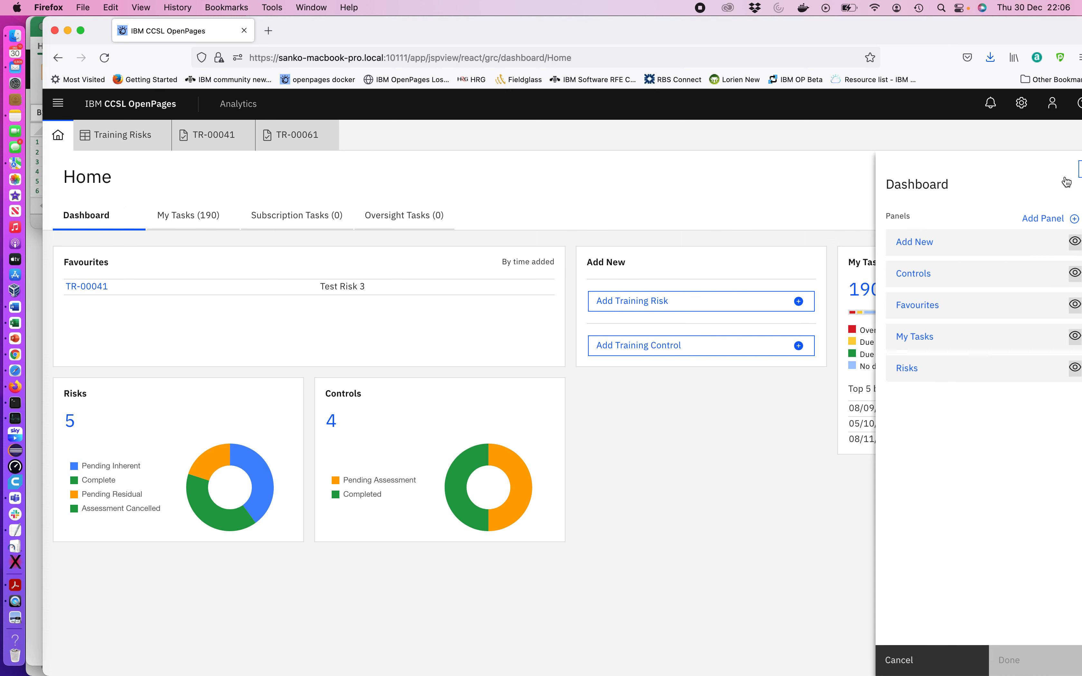
pyautogui.click(1037, 220)
pyautogui.click(901, 309)
pyautogui.write('Risk Counts')
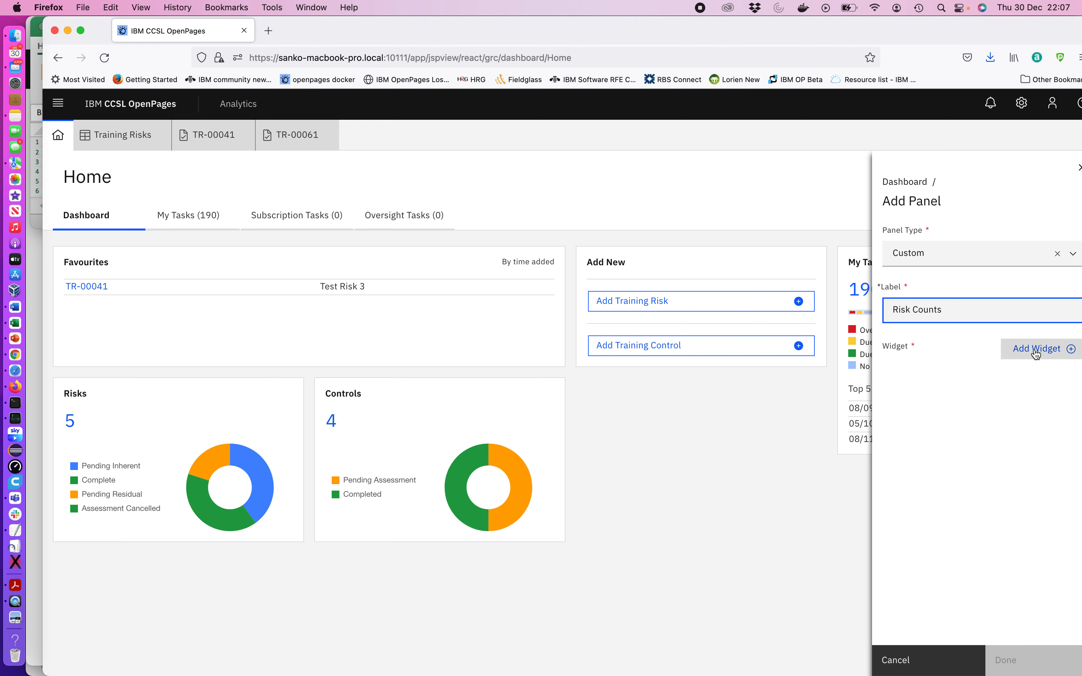
pyautogui.click(1036, 353)
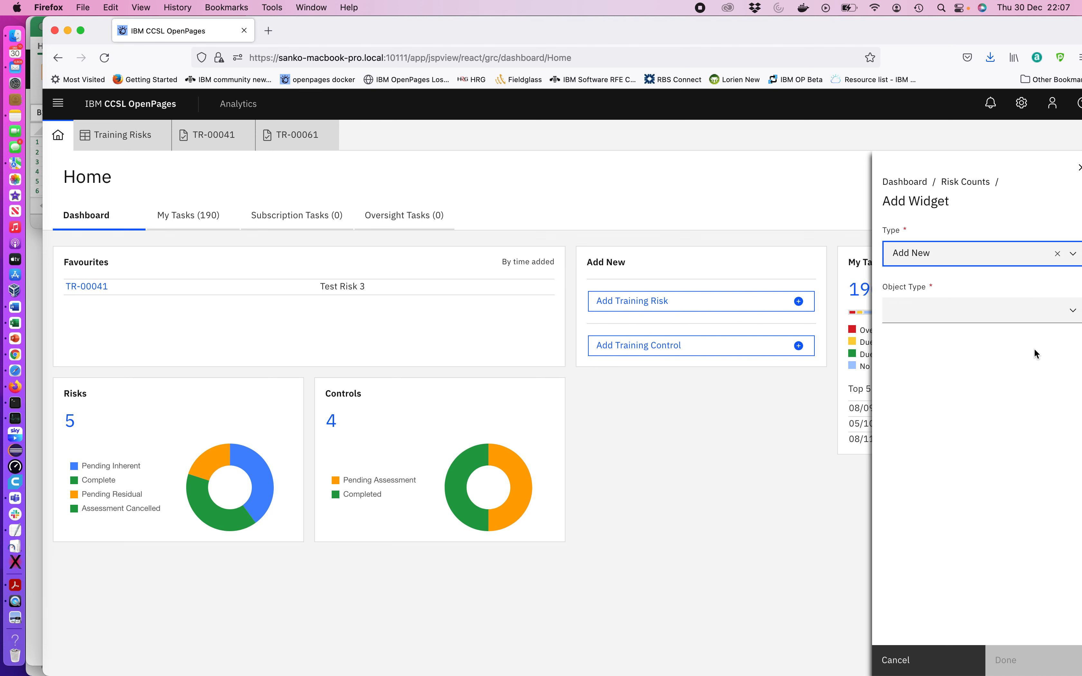
# Add a Filter Count widget for Training Risk using the Inherent Rating High VH filter and finish the dashboard configuration
pyautogui.click(920, 251)
pyautogui.click(933, 339)
pyautogui.click(937, 307)
pyautogui.scroll(-2, 934, 394)
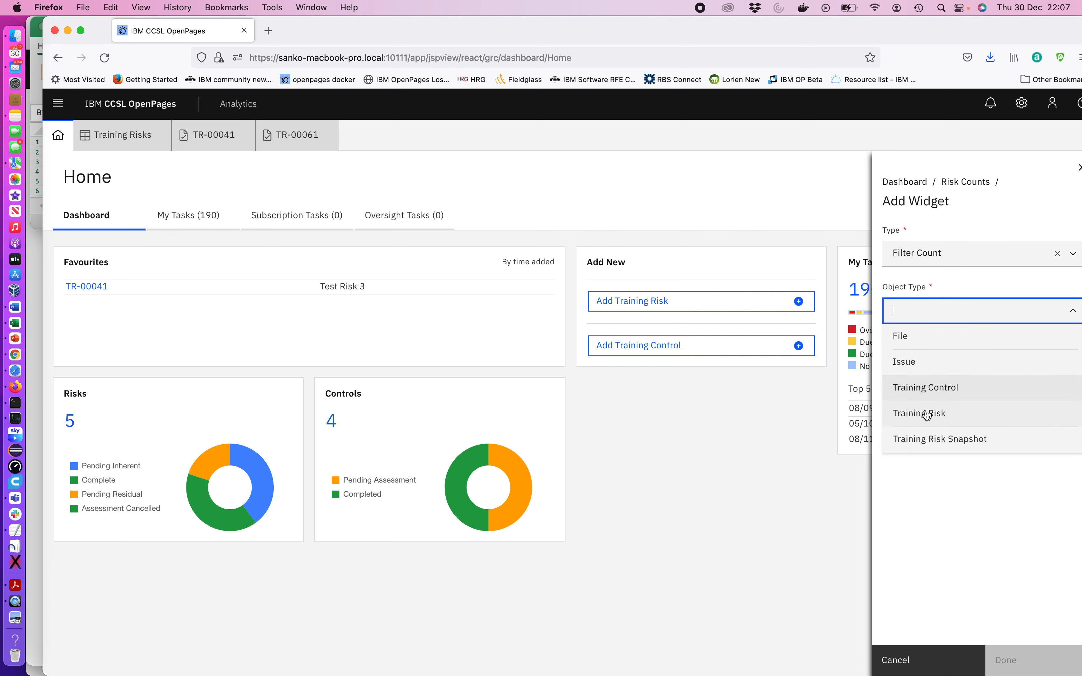
pyautogui.click(928, 402)
pyautogui.click(922, 370)
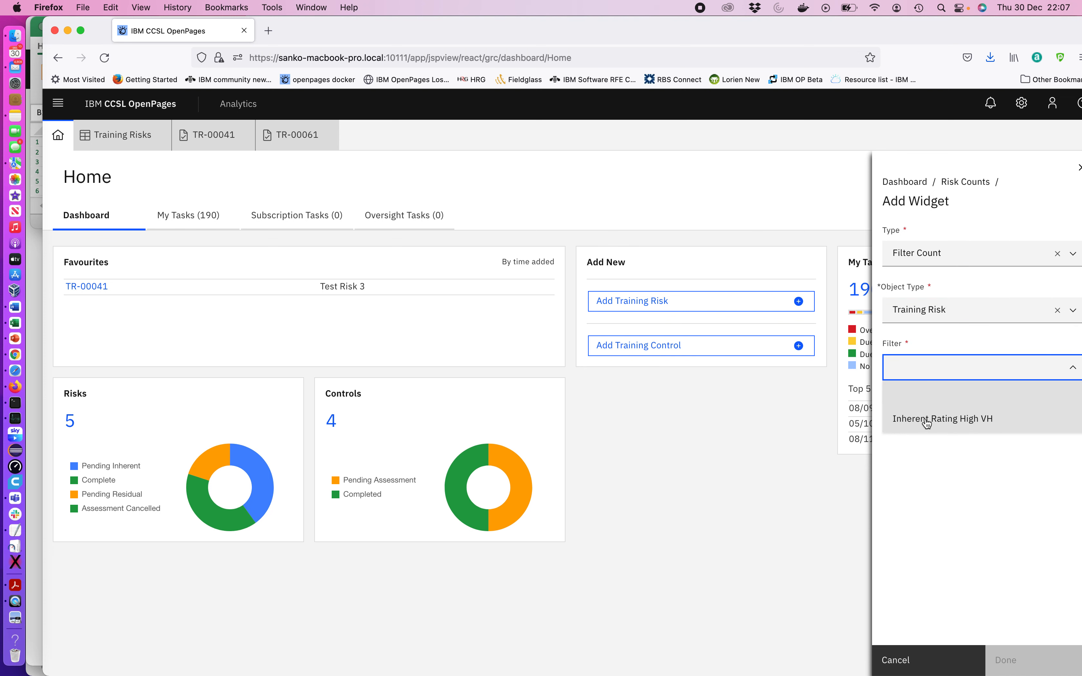
pyautogui.click(943, 422)
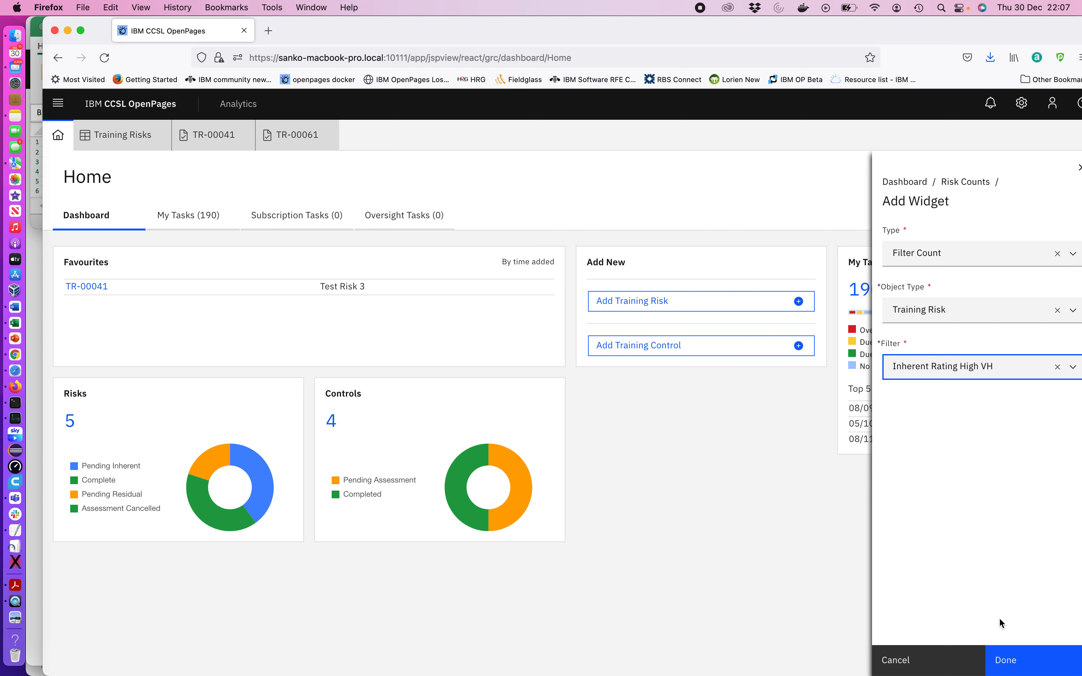
pyautogui.click(1006, 662)
pyautogui.click(1007, 662)
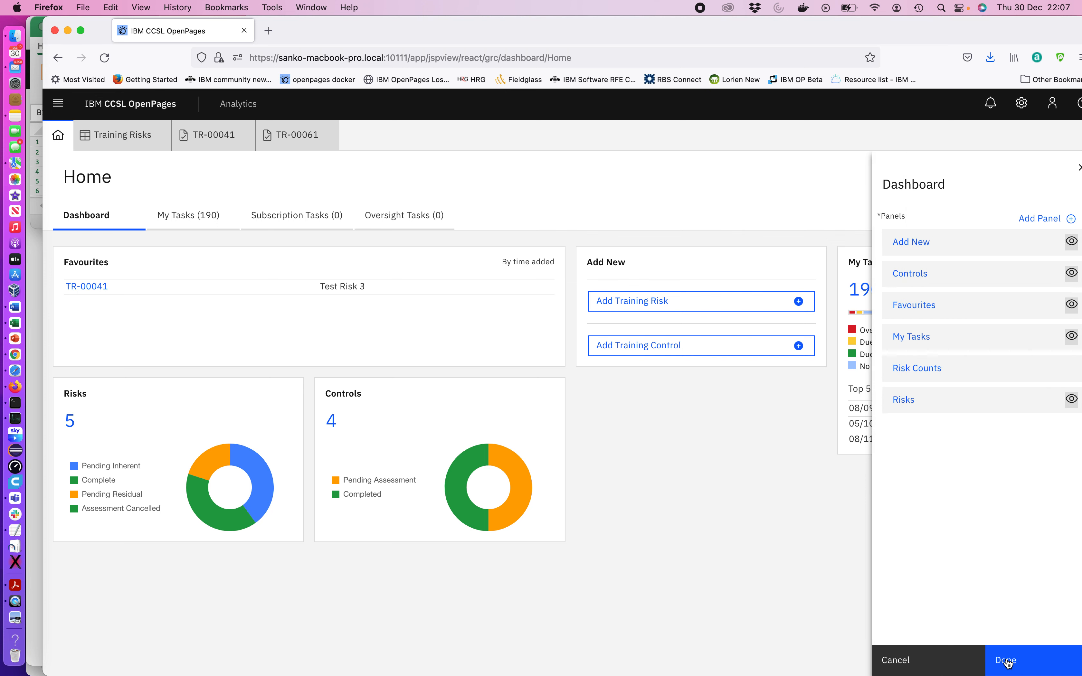
pyautogui.click(1007, 663)
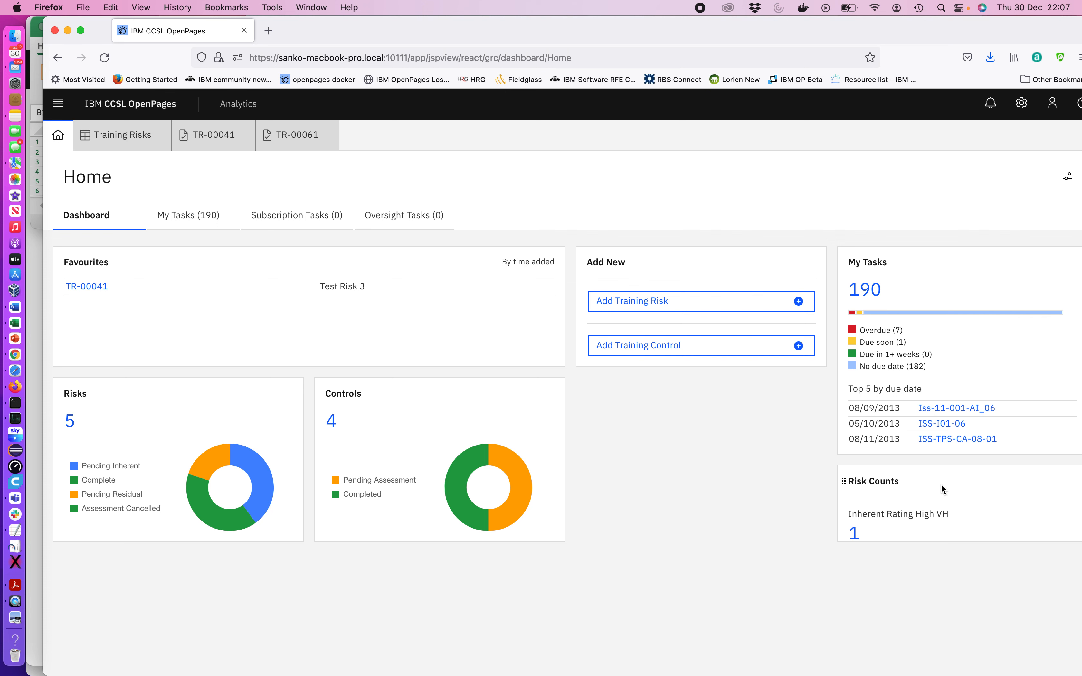
# Rearrange the dashboard so the Risk Counts panel sits between the Risks and Controls panels
pyautogui.moveTo(942, 488); pyautogui.dragTo(415, 394)
pyautogui.moveTo(406, 498); pyautogui.dragTo(617, 421)
pyautogui.moveTo(563, 454); pyautogui.dragTo(564, 527)
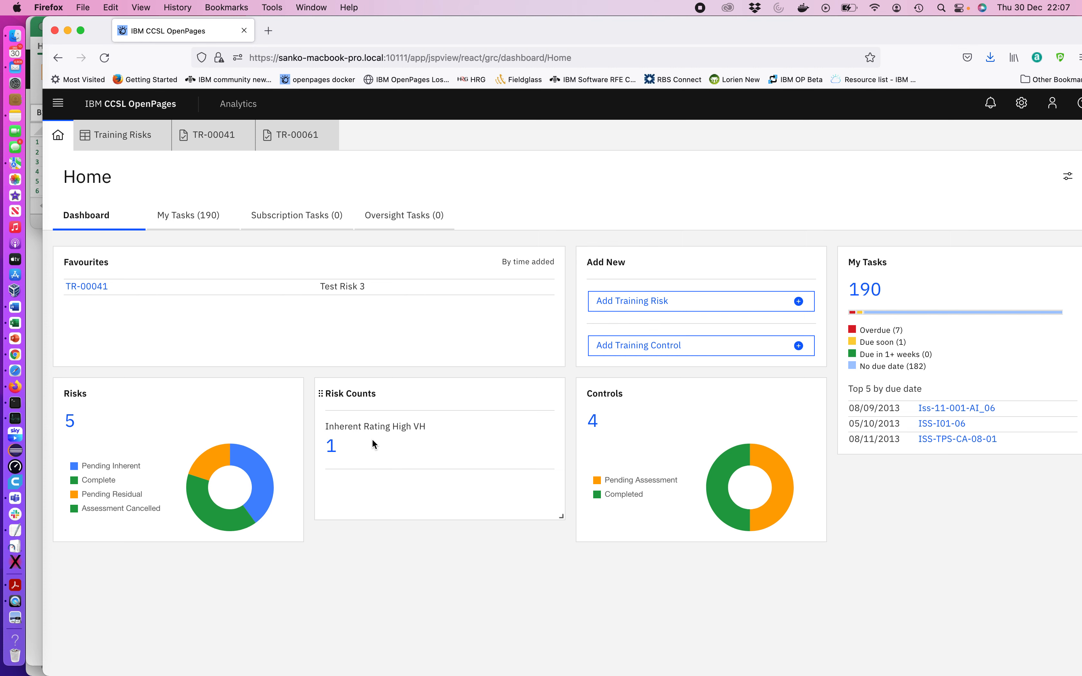
# Open the Training Risks list from the CCSL Training navigation menu
pyautogui.click(60, 106)
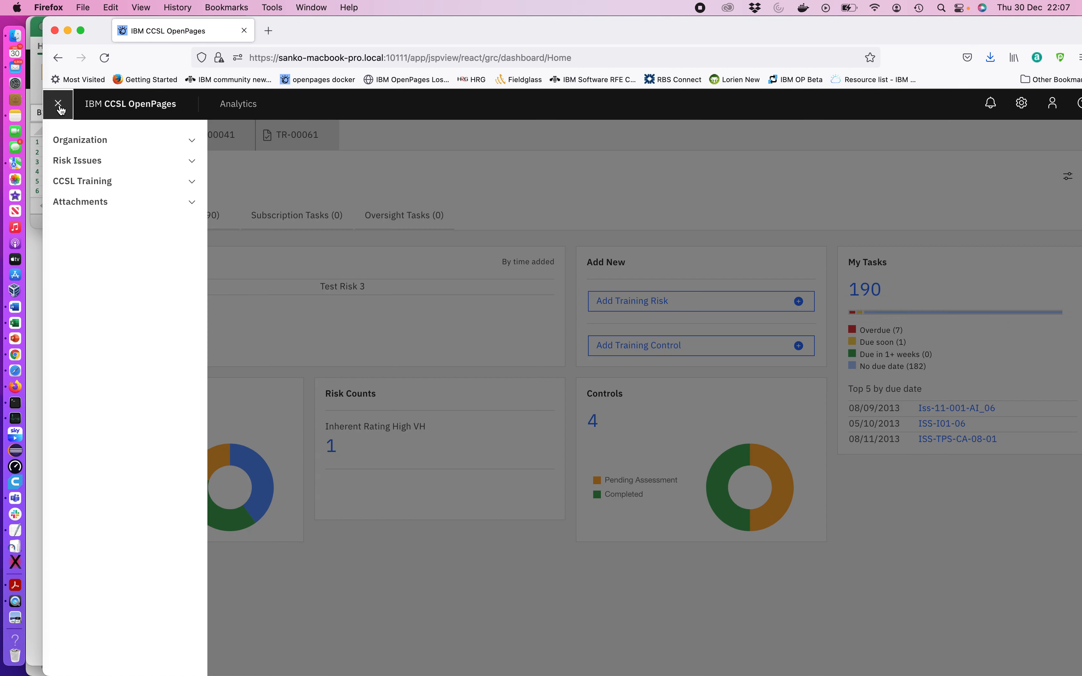
pyautogui.click(80, 181)
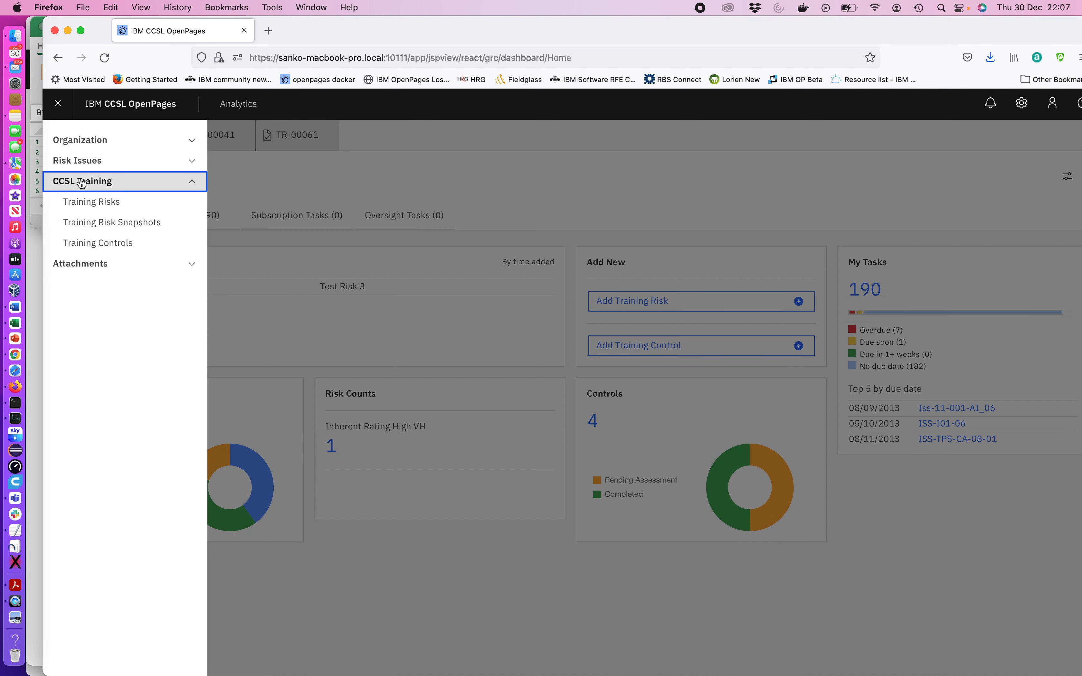
pyautogui.click(83, 202)
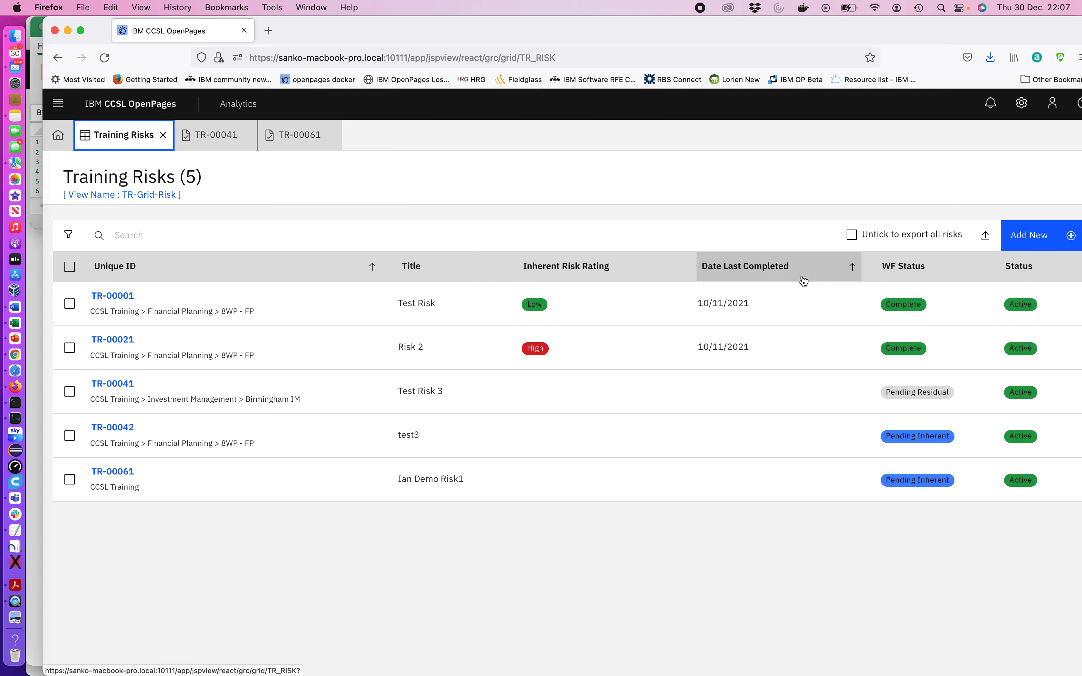
# Create a new filter named Low Inherent for the Training Risks list
pyautogui.click(69, 235)
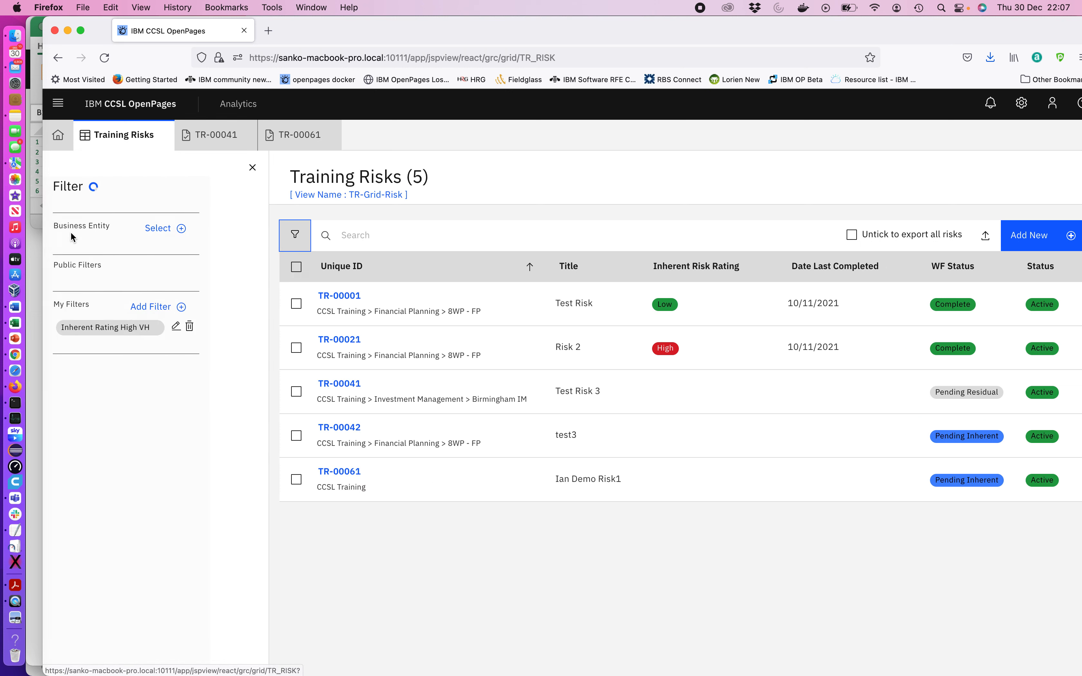
pyautogui.click(227, 302)
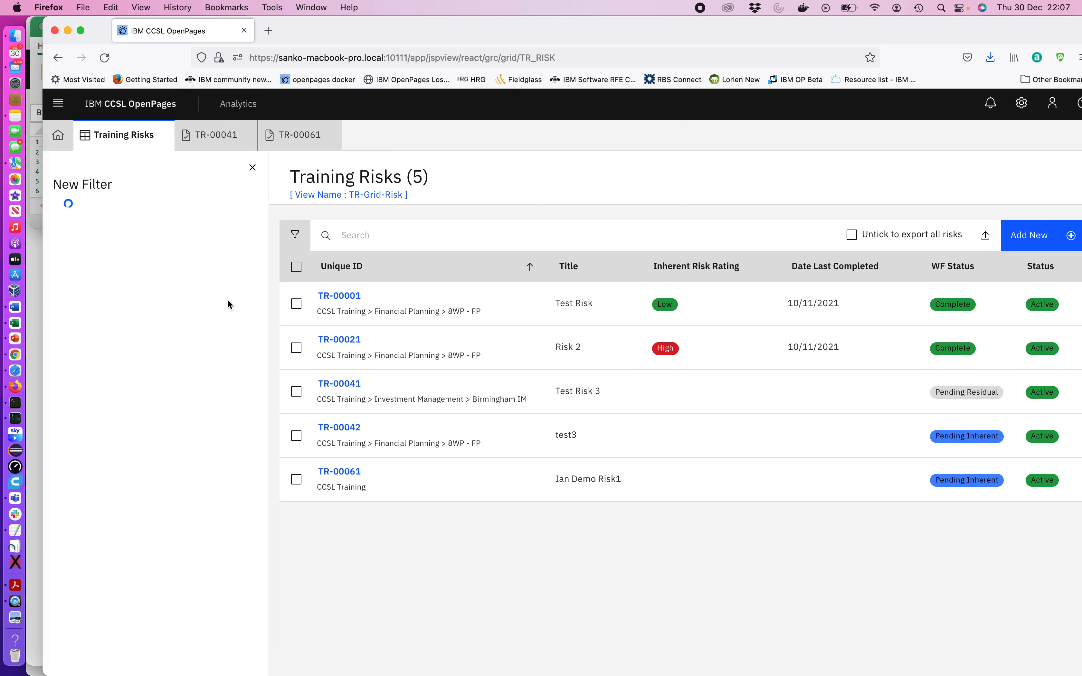
pyautogui.write('Low Inherent')
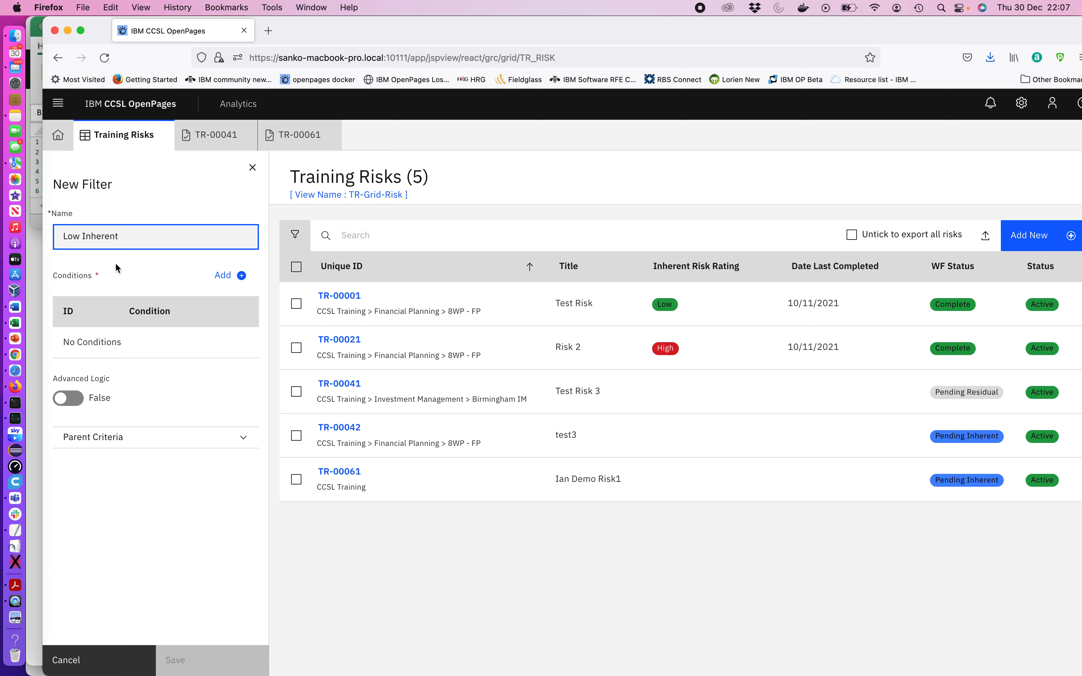
# Add a condition to the new filter: Residual Risk Rating is any of Low
pyautogui.click(228, 275)
pyautogui.click(150, 236)
pyautogui.scroll(-10, 149, 318)
pyautogui.scroll(3, 149, 318)
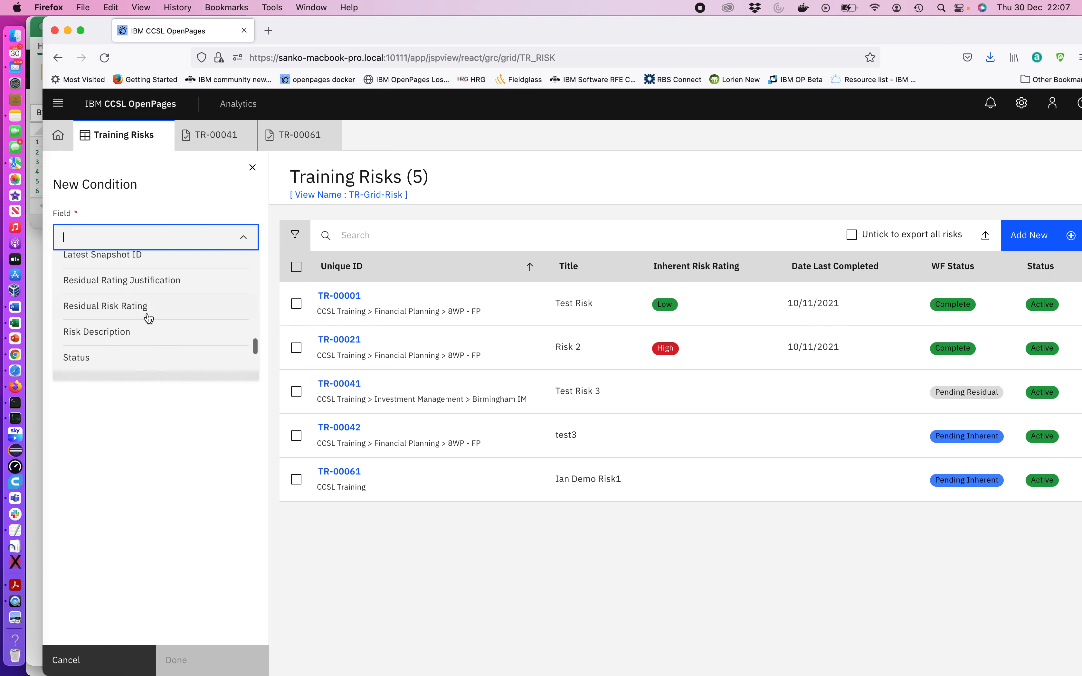
pyautogui.click(133, 311)
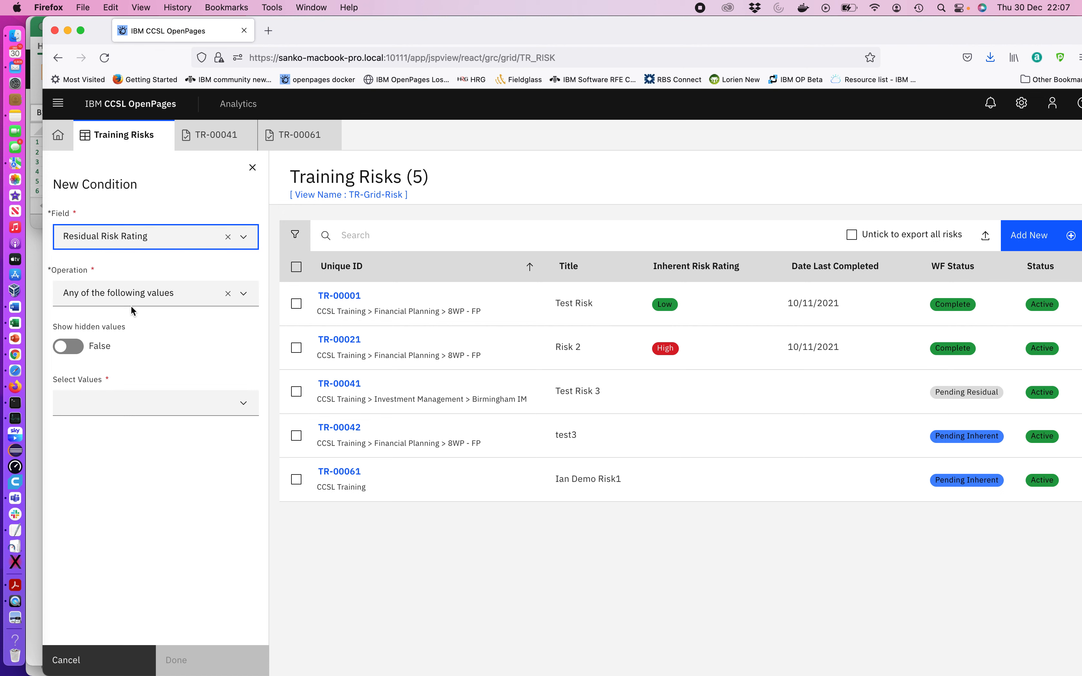
pyautogui.click(101, 403)
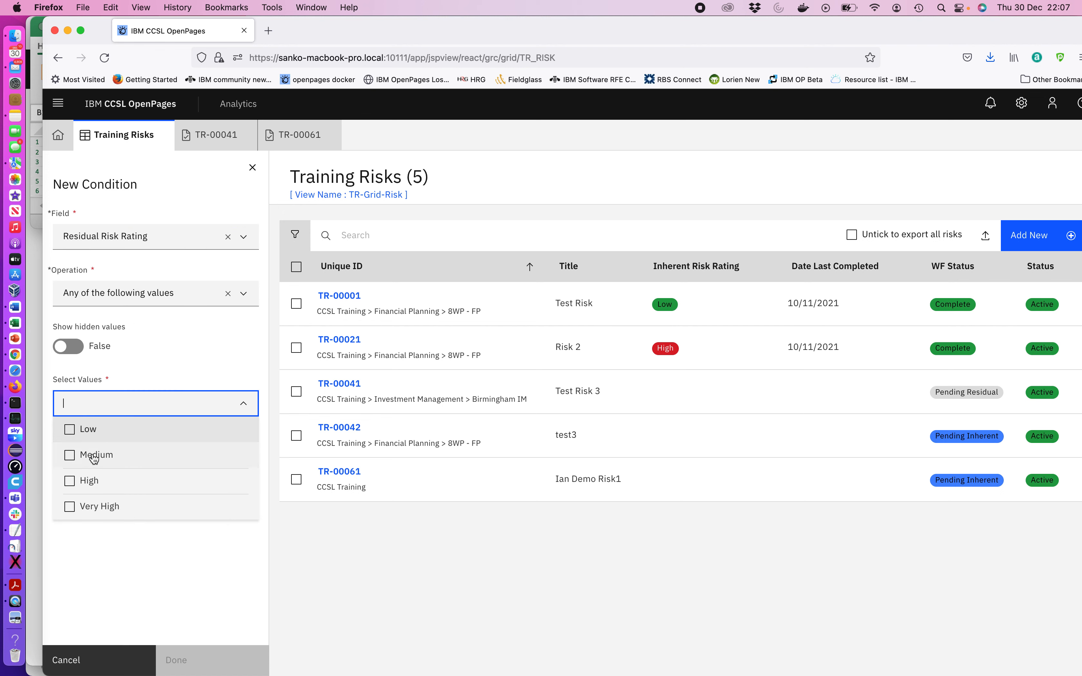
pyautogui.click(89, 429)
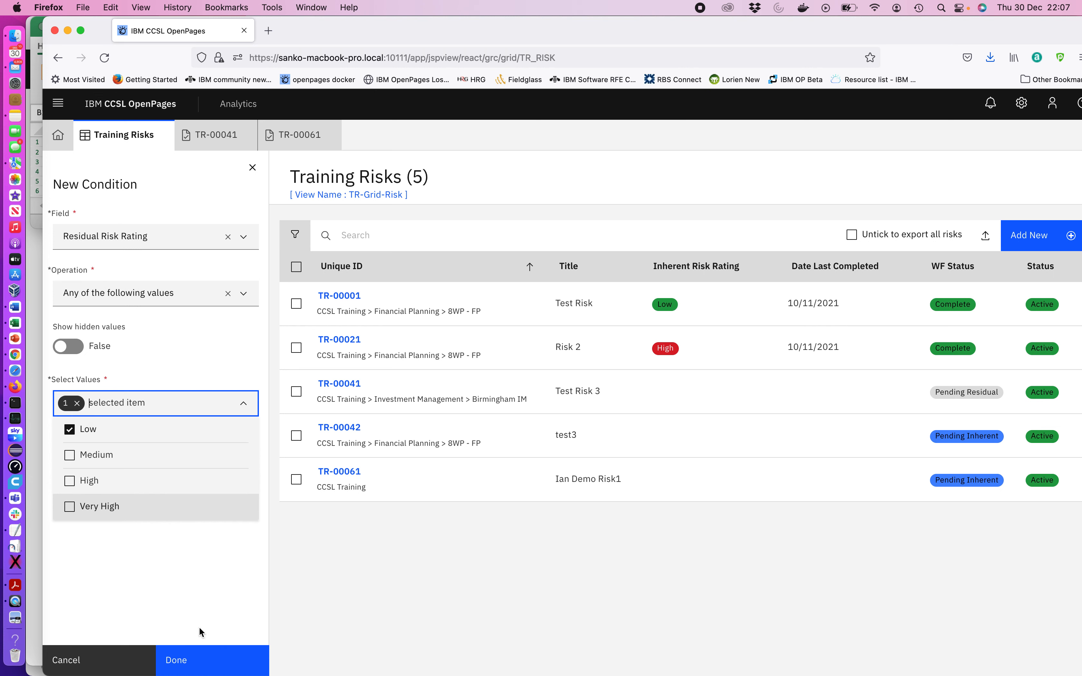
pyautogui.click(204, 657)
# Rename the filter to Residual Low and save it
pyautogui.click(64, 236)
pyautogui.write('Re3s')
pyautogui.press('BackSpace')
pyautogui.press('BackSpace')
pyautogui.write('sid')
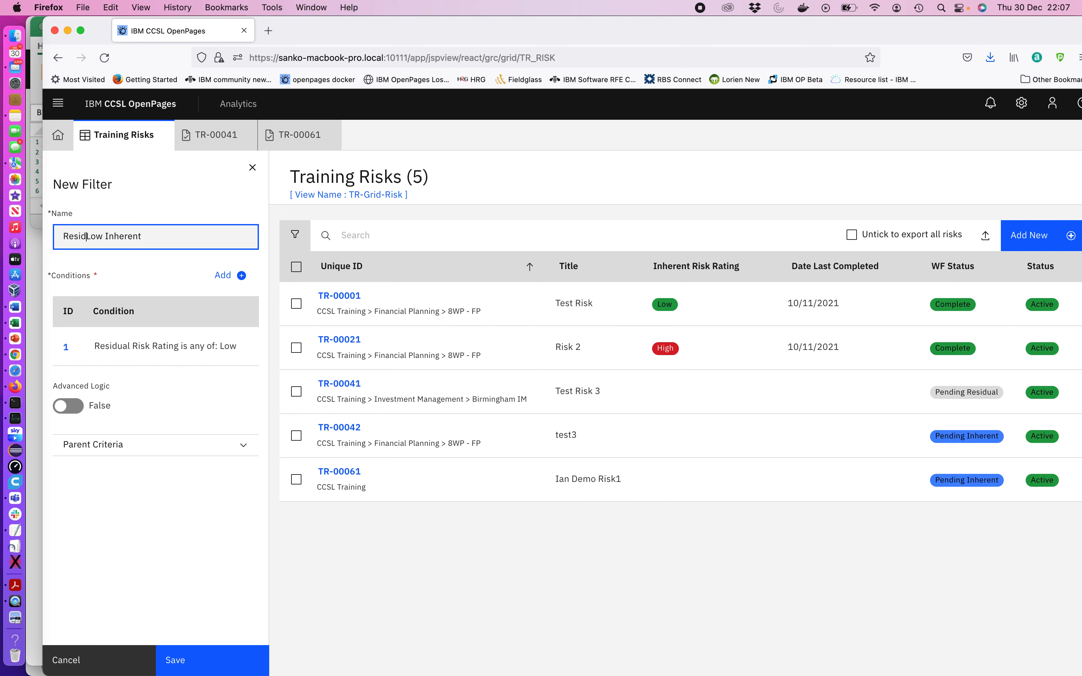
pyautogui.write('ual')
pyautogui.doubleClick(122, 236)
pyautogui.press('BackSpace')
pyautogui.click(184, 663)
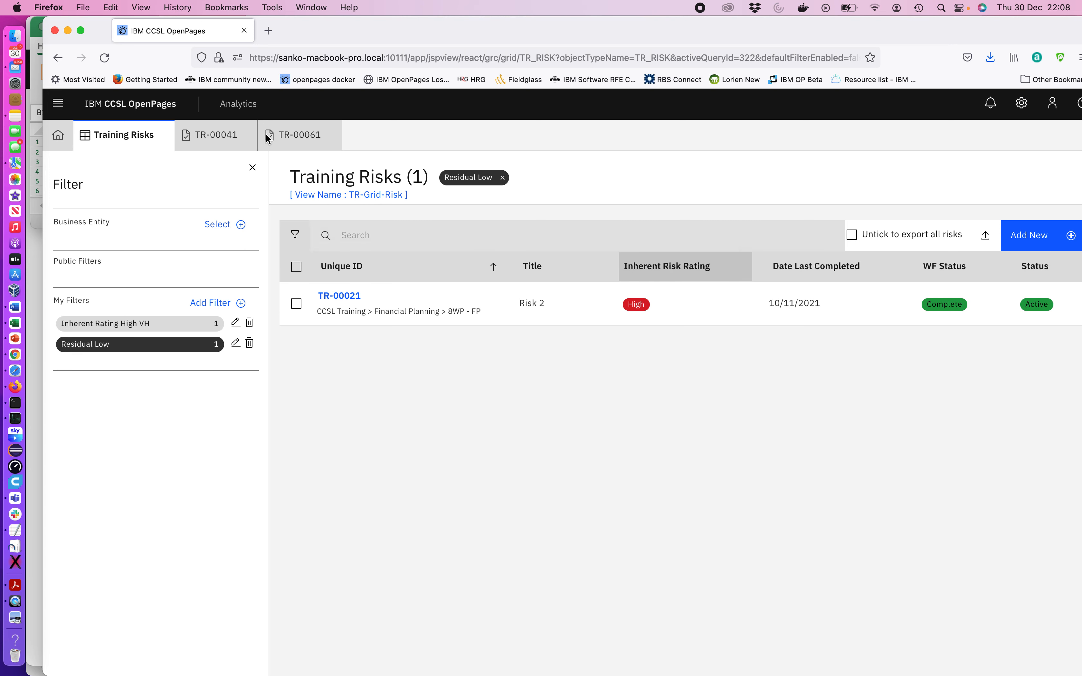
# On the home dashboard, add a Filter Count widget for Training Risk using the Residual Low filter to the Risk Counts panel
pyautogui.click(57, 134)
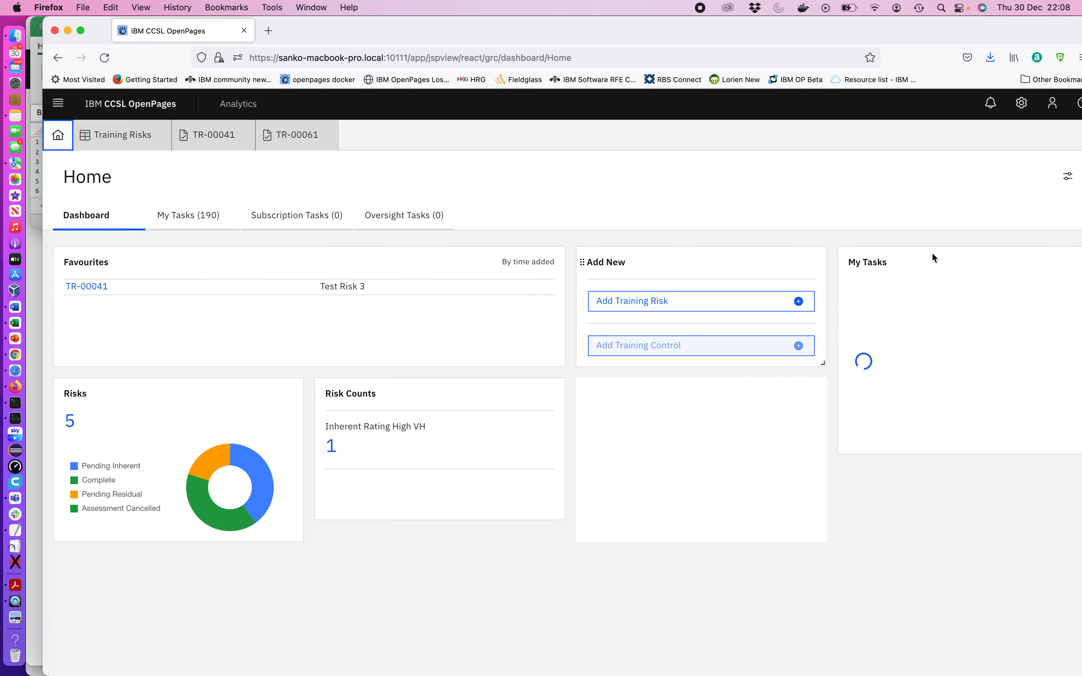
pyautogui.click(1068, 178)
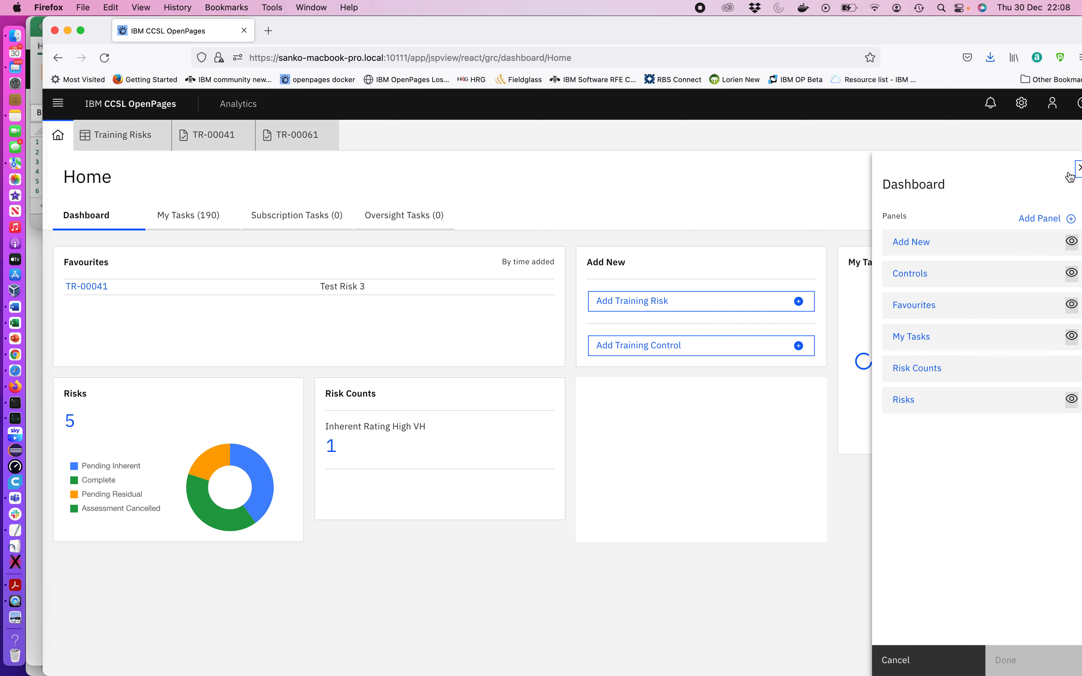
pyautogui.click(917, 371)
pyautogui.click(1046, 334)
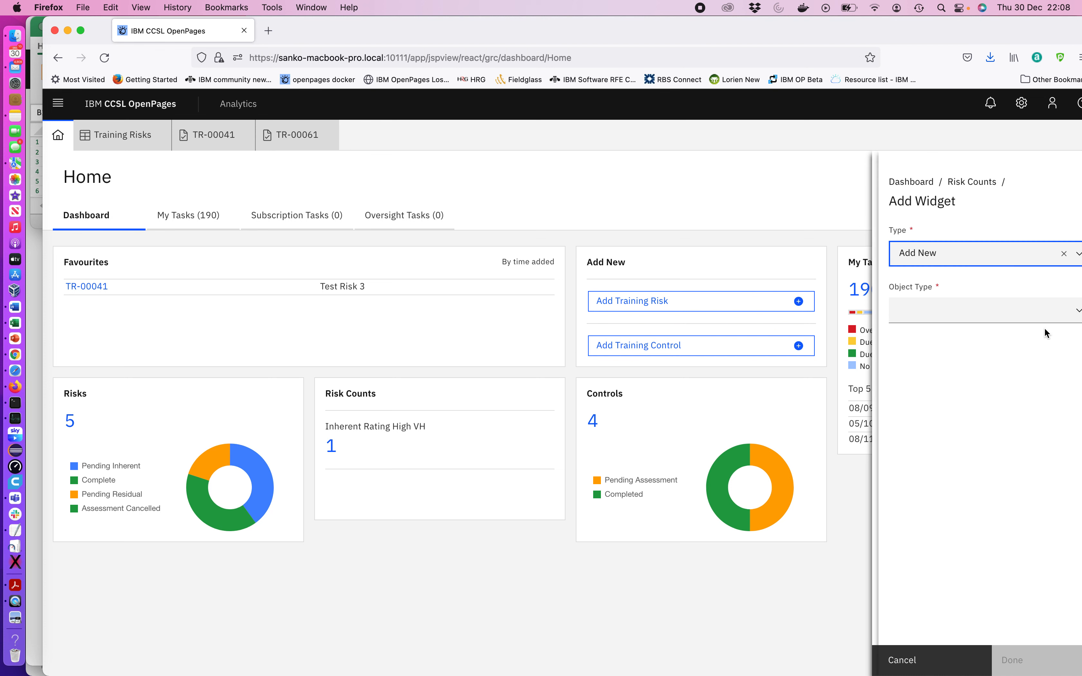
pyautogui.click(933, 254)
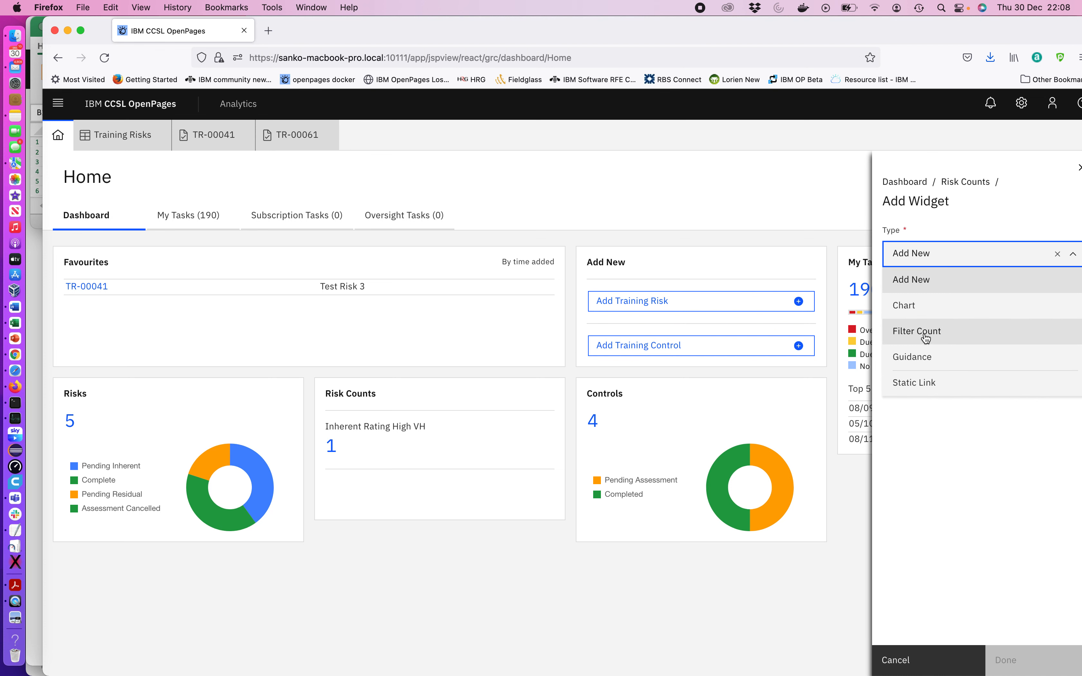
pyautogui.click(924, 335)
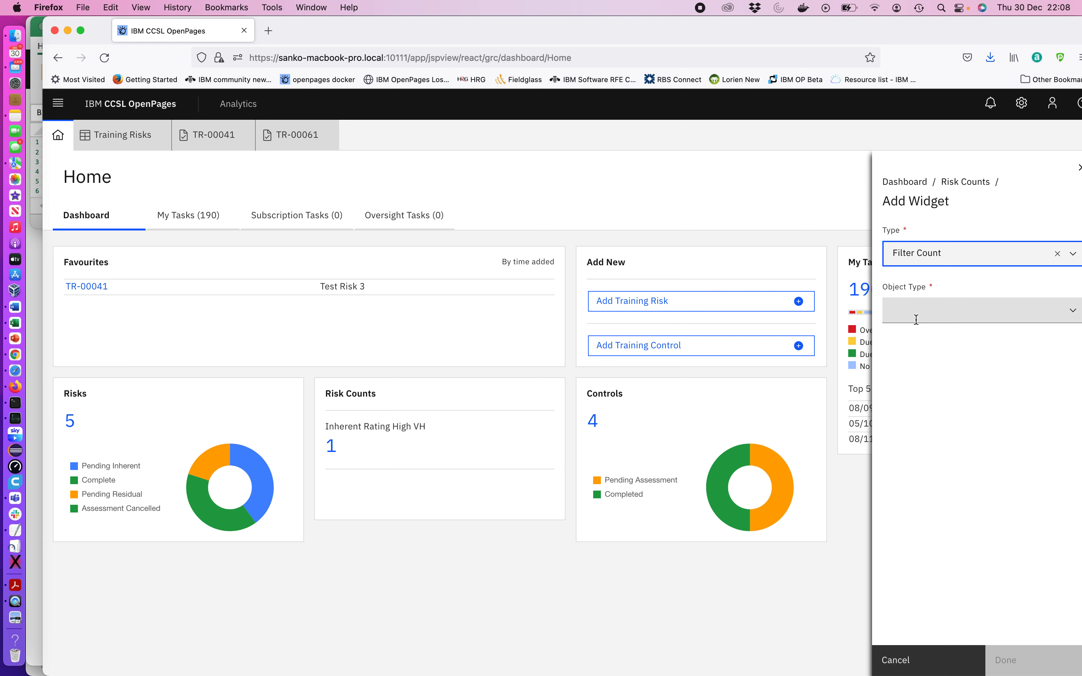
pyautogui.click(892, 309)
pyautogui.scroll(-2, 936, 415)
pyautogui.click(935, 416)
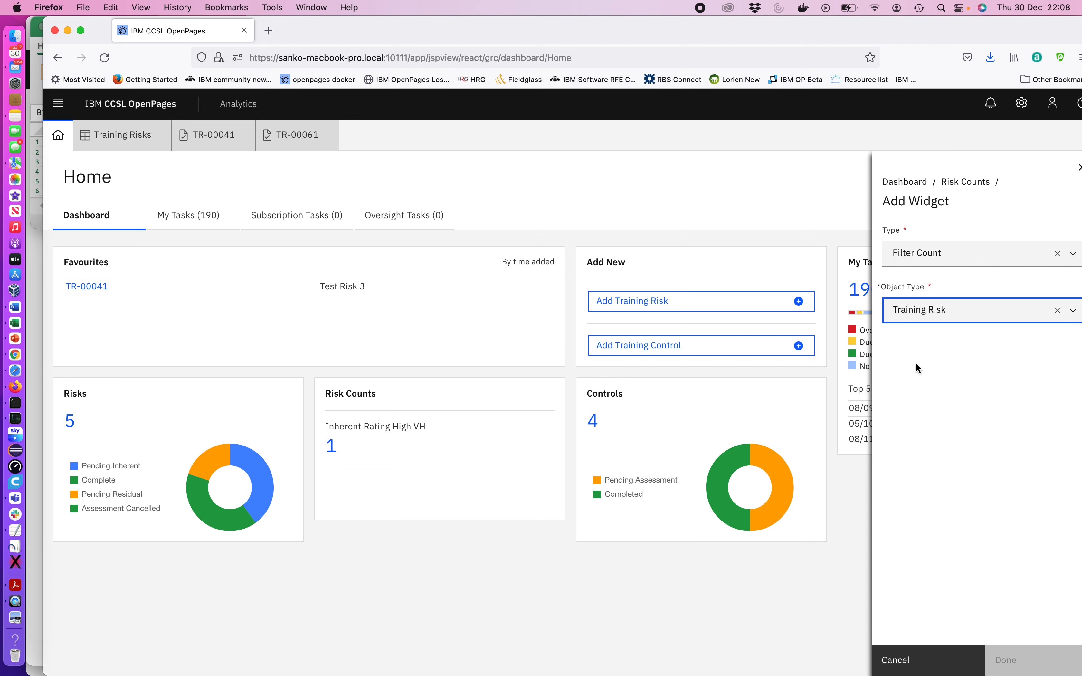
pyautogui.click(927, 378)
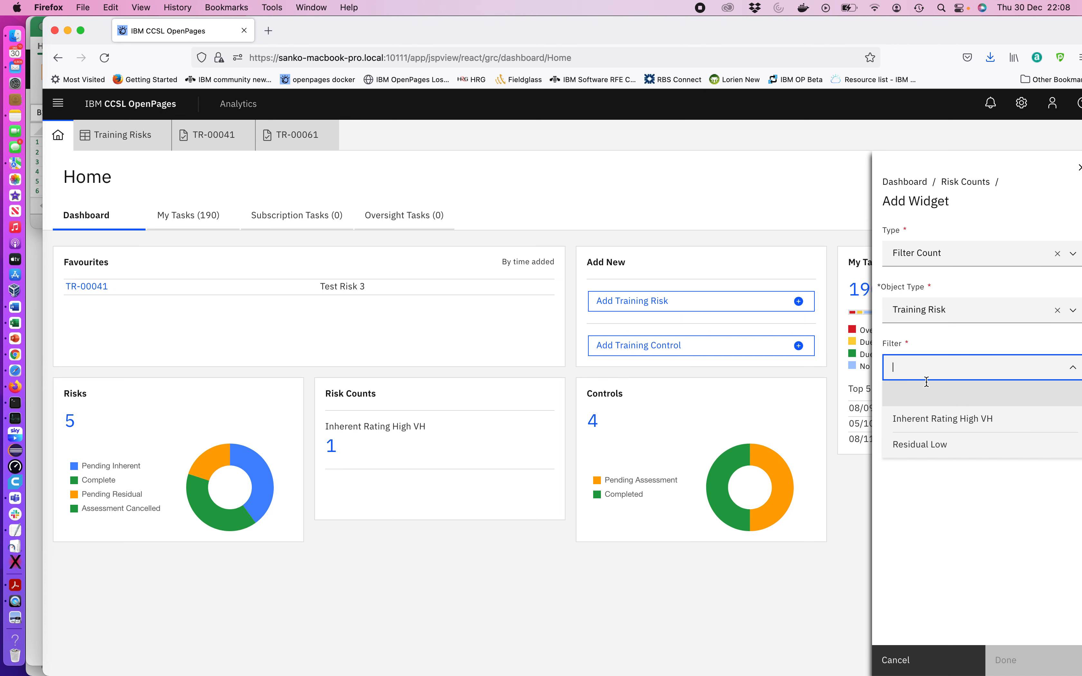
pyautogui.click(927, 445)
pyautogui.click(1005, 666)
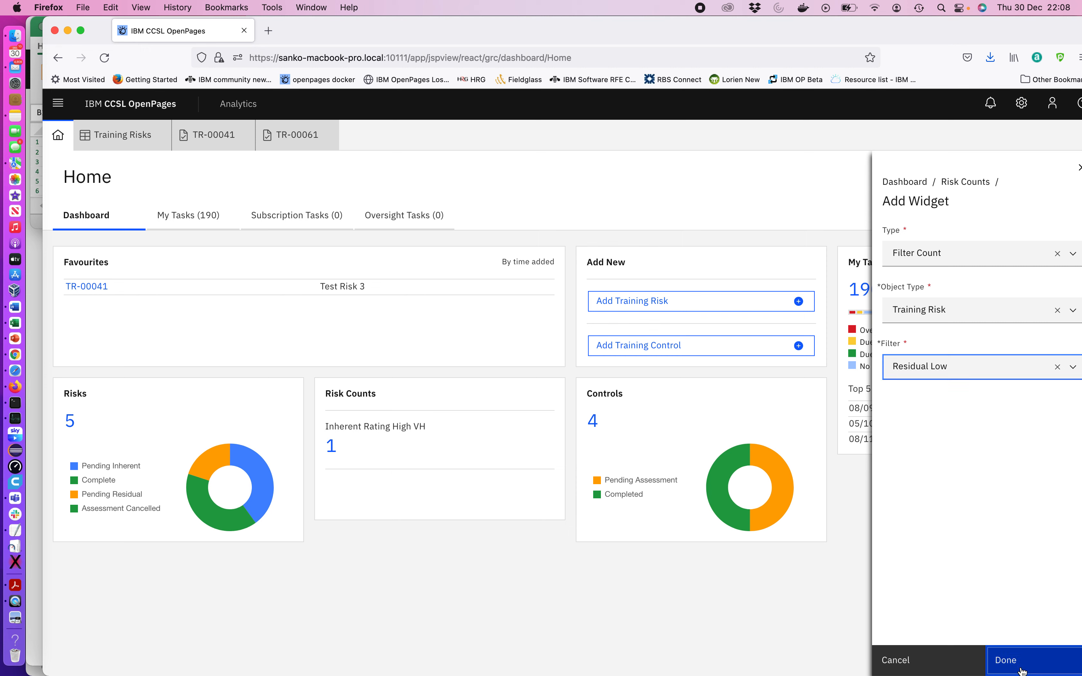
pyautogui.click(1020, 666)
pyautogui.click(1028, 666)
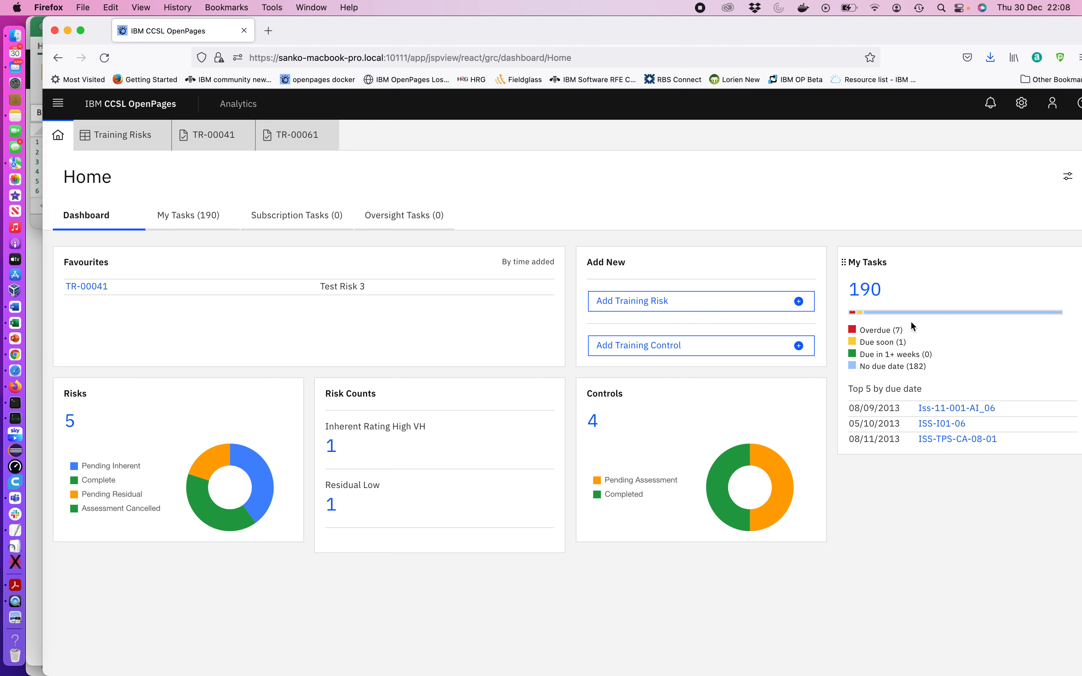
# Hide the Controls panel from the dashboard
pyautogui.click(1067, 176)
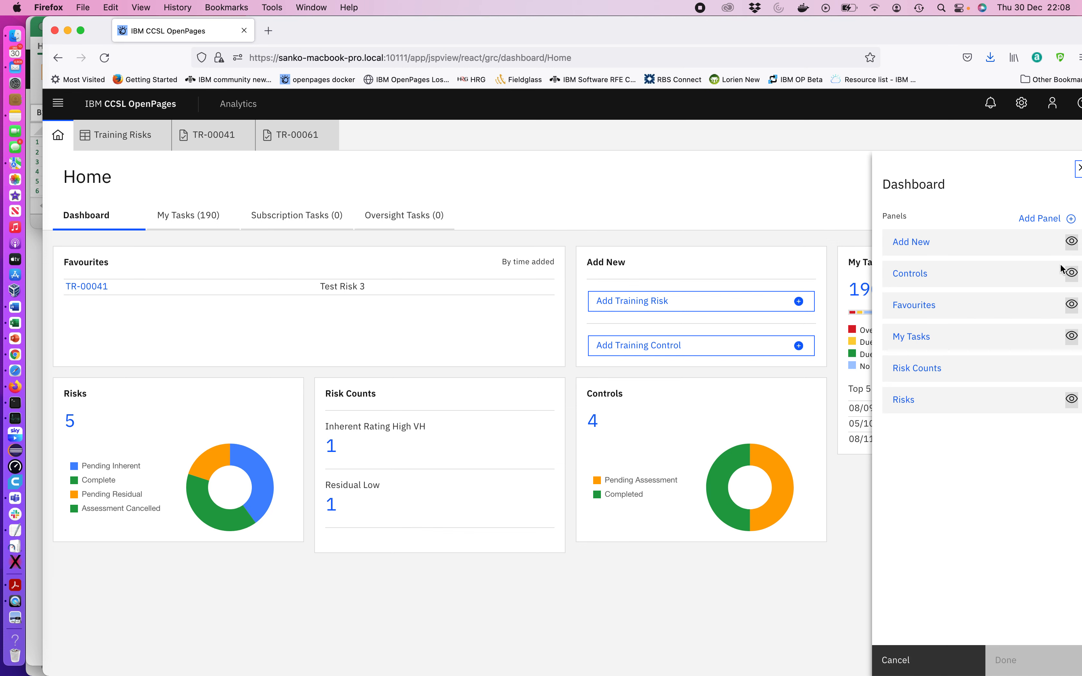
pyautogui.click(1072, 275)
pyautogui.click(1072, 274)
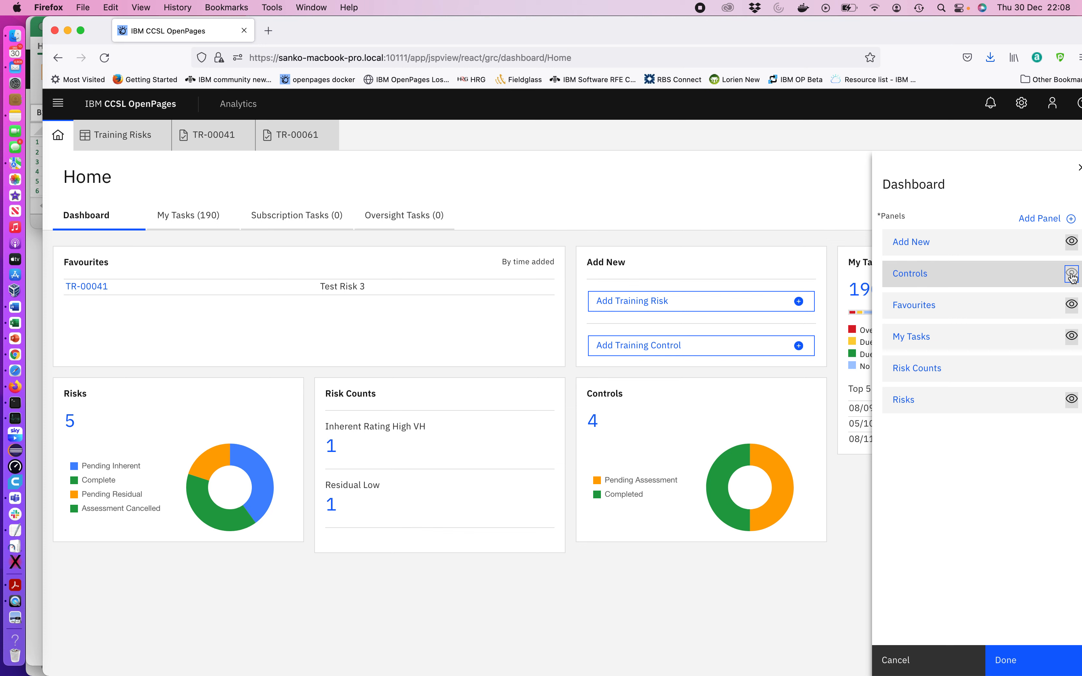
pyautogui.click(1007, 659)
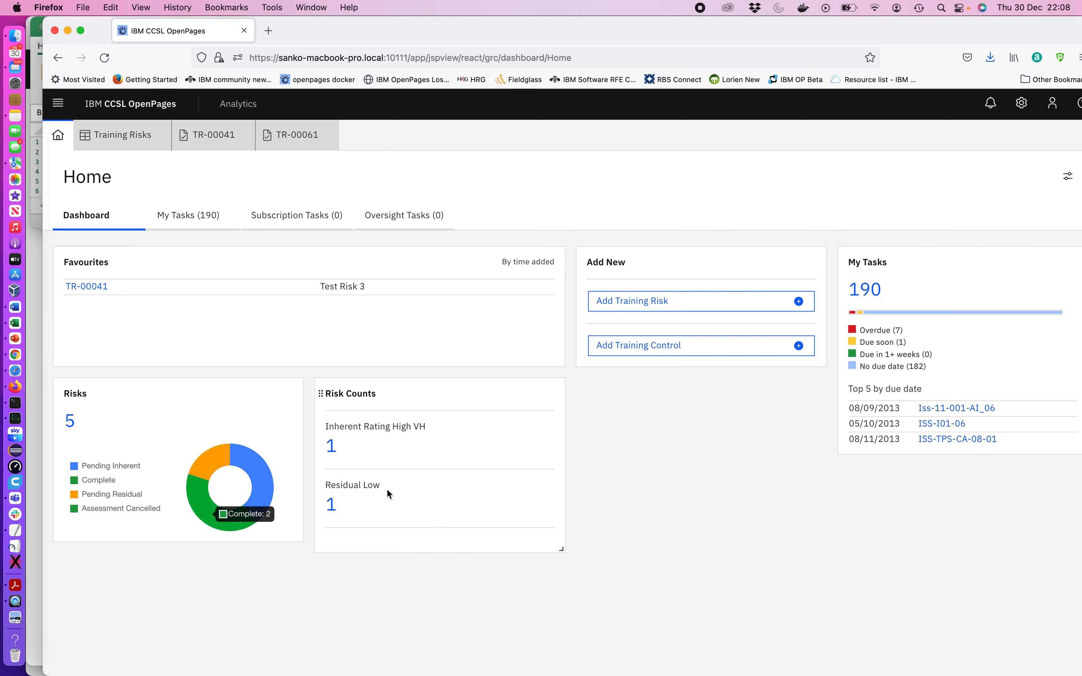
# Make the Controls panel visible on the dashboard again
pyautogui.click(1067, 183)
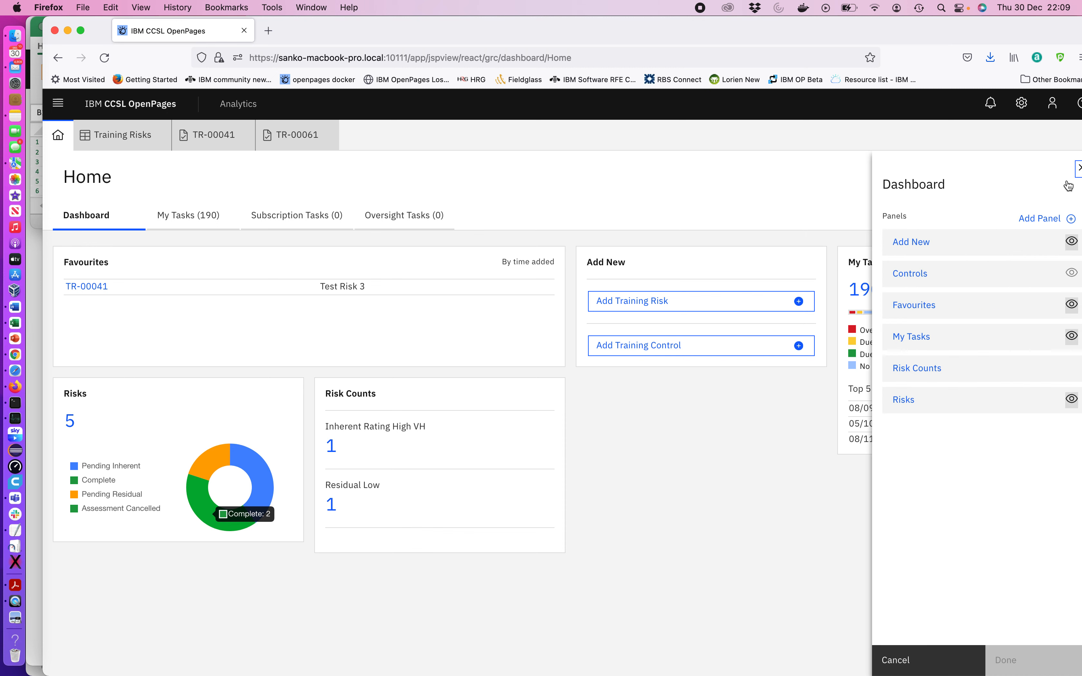
pyautogui.click(1072, 273)
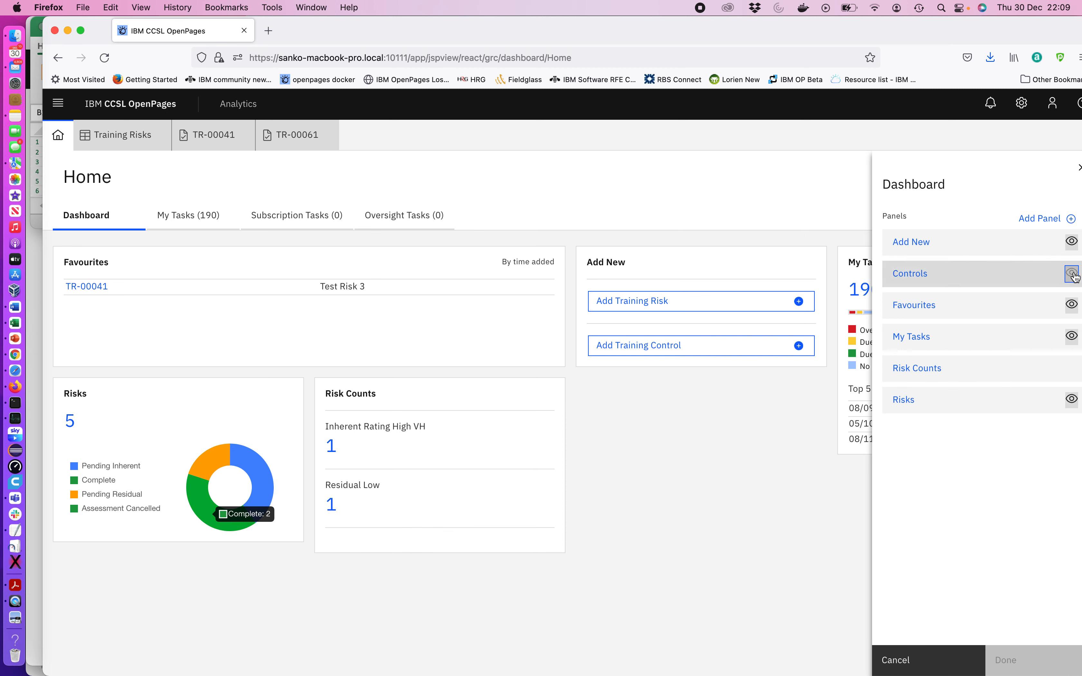
pyautogui.click(1006, 660)
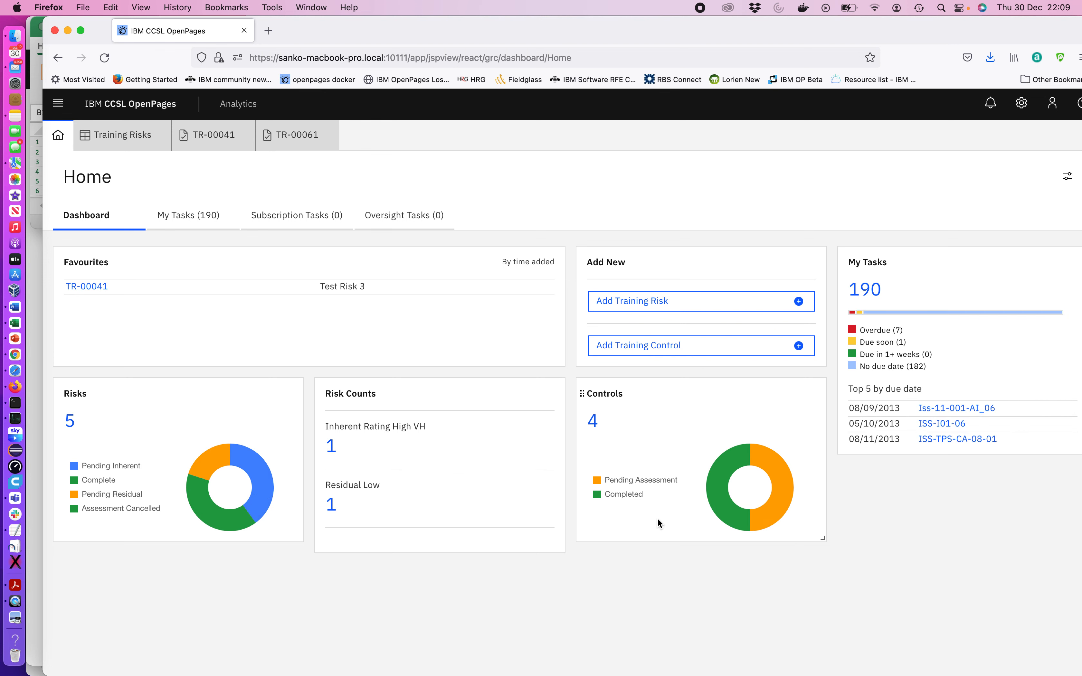
# Open the Training Risks list from the Inherent Rating High VH count in the Risk Counts panel
pyautogui.click(331, 447)
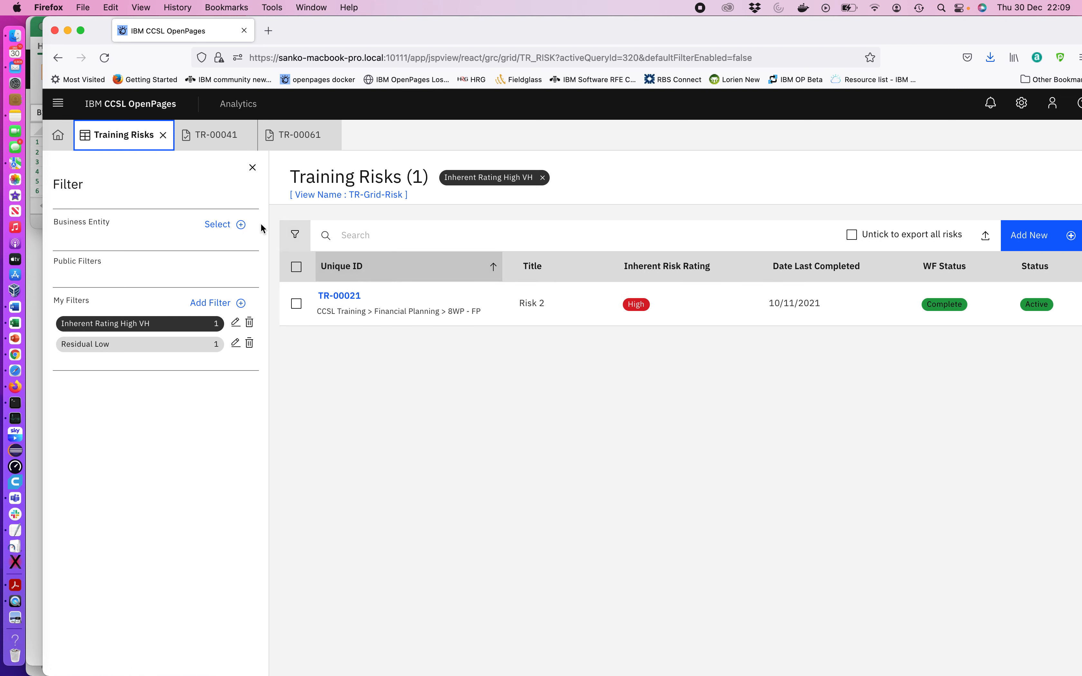
# Filter the list by the CCSL Training / Financial Planning business entity, then remove that business entity filter
pyautogui.click(242, 226)
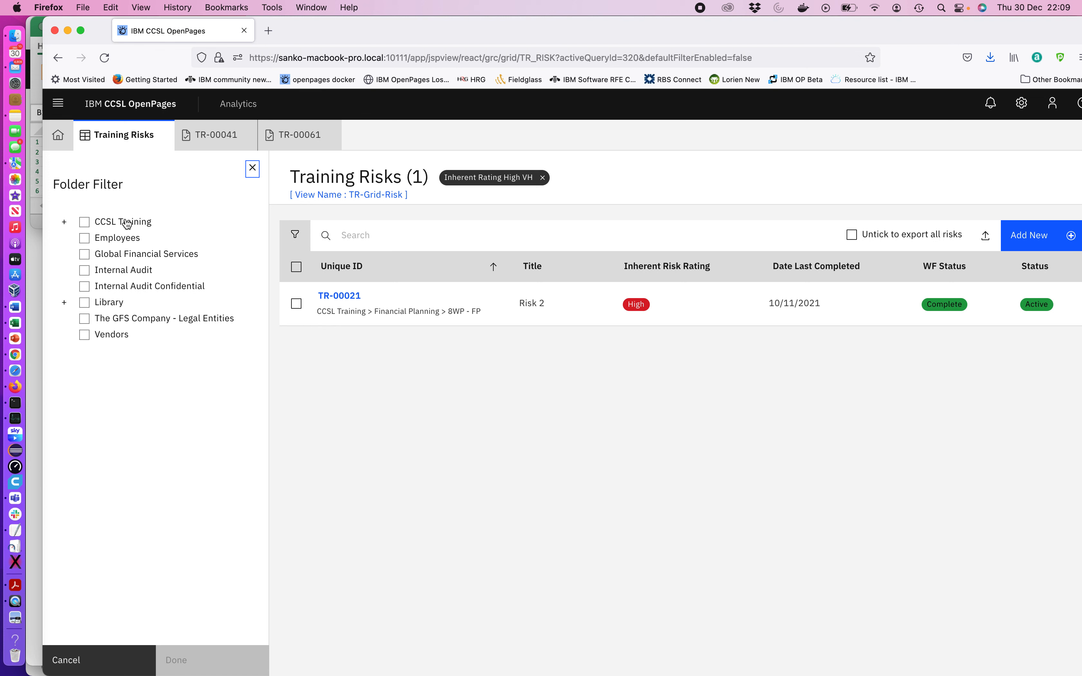
pyautogui.click(66, 223)
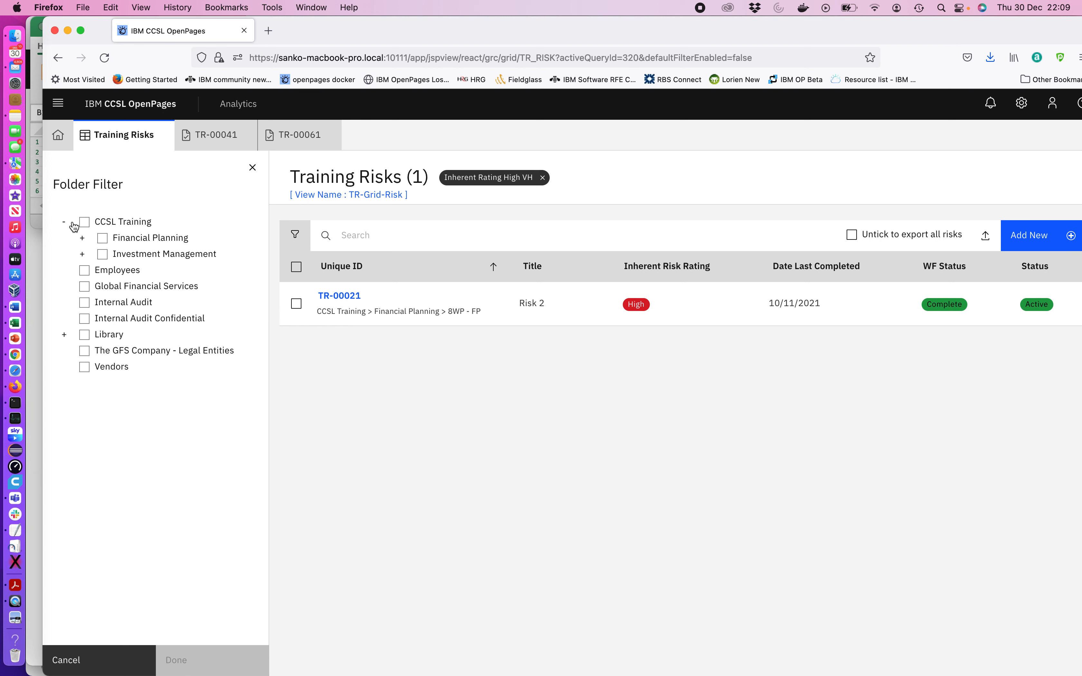
pyautogui.click(104, 241)
pyautogui.click(223, 661)
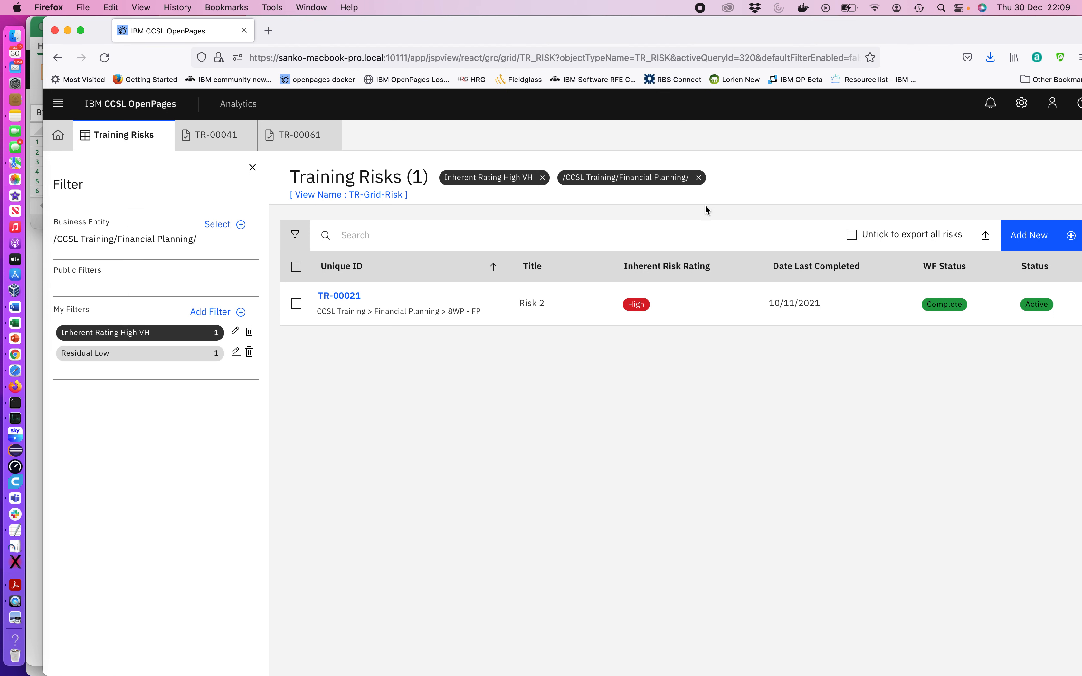
pyautogui.click(698, 178)
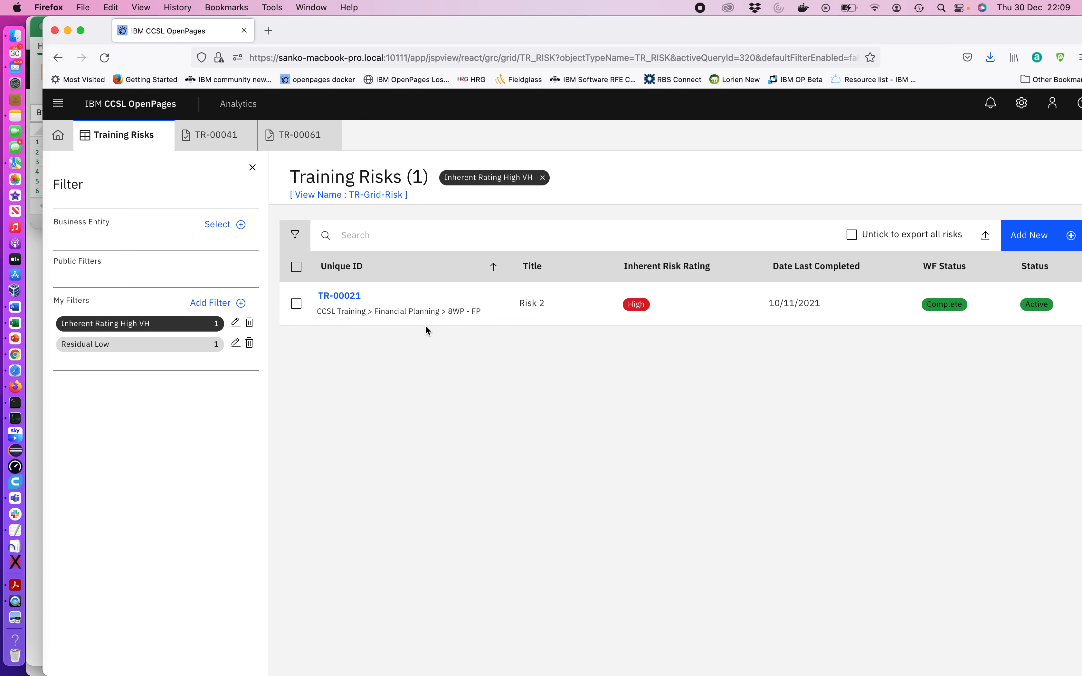
pyautogui.click(985, 240)
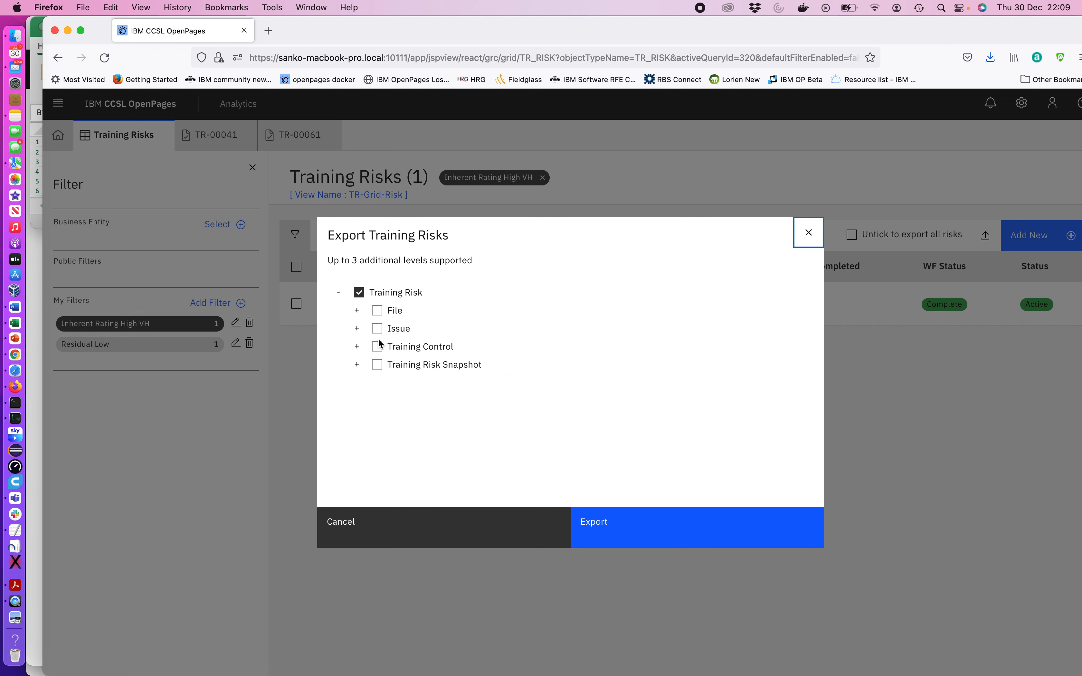
pyautogui.click(377, 348)
pyautogui.click(358, 348)
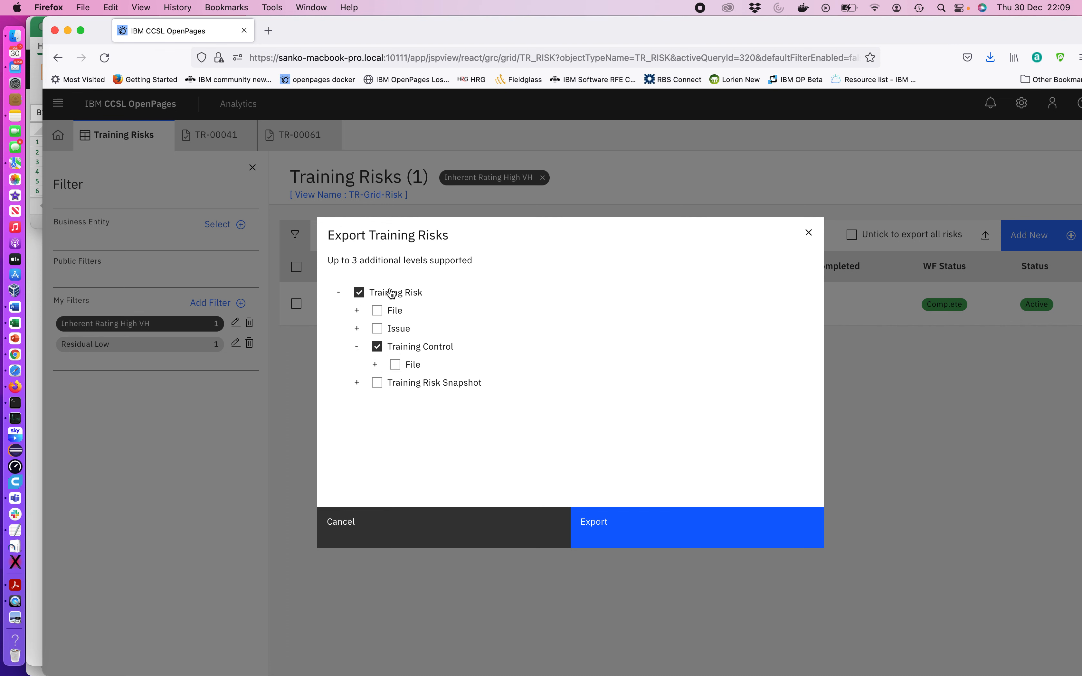
pyautogui.click(380, 348)
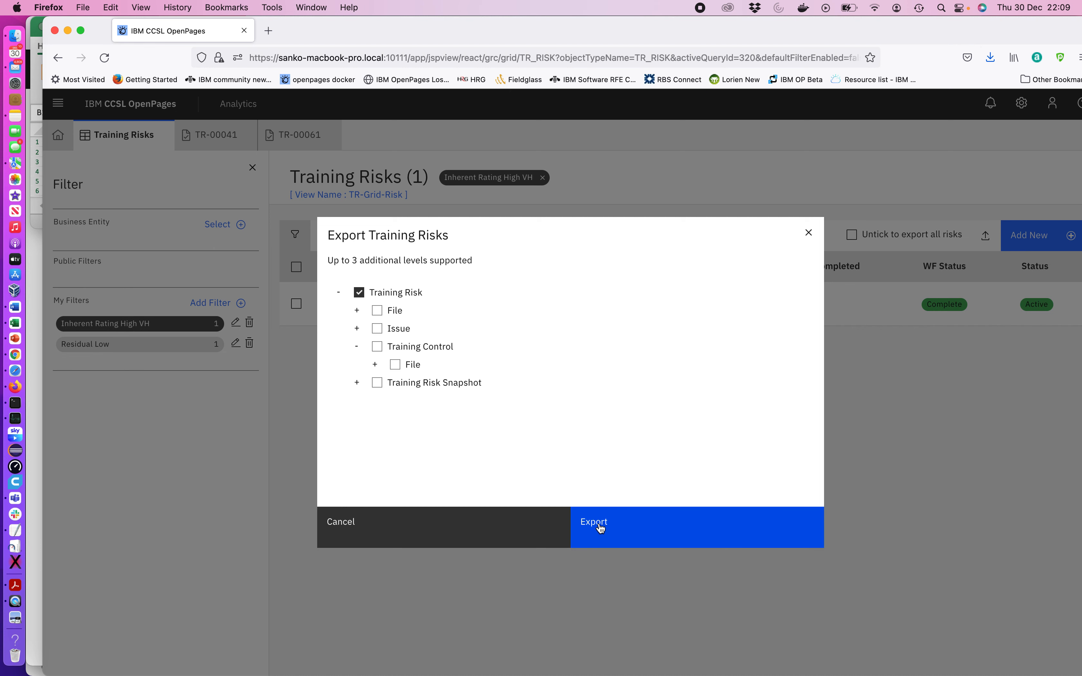
pyautogui.click(816, 240)
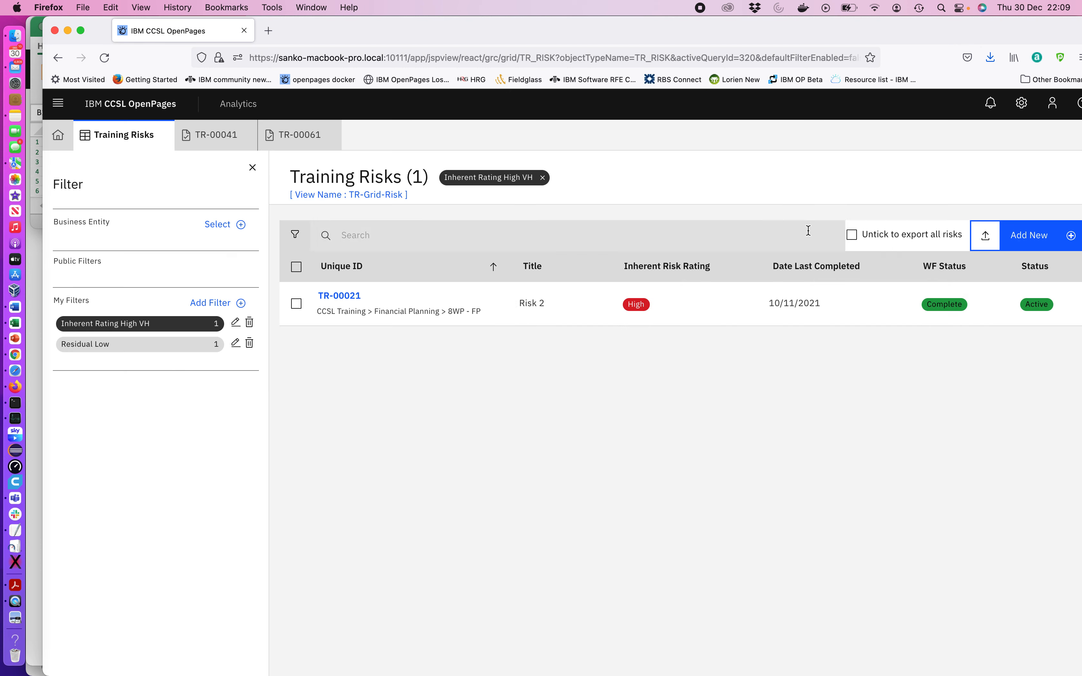
# Switch to Excel, browse across the columns of the exported Training Risk spreadsheet, and close its window
pyautogui.click(16, 324)
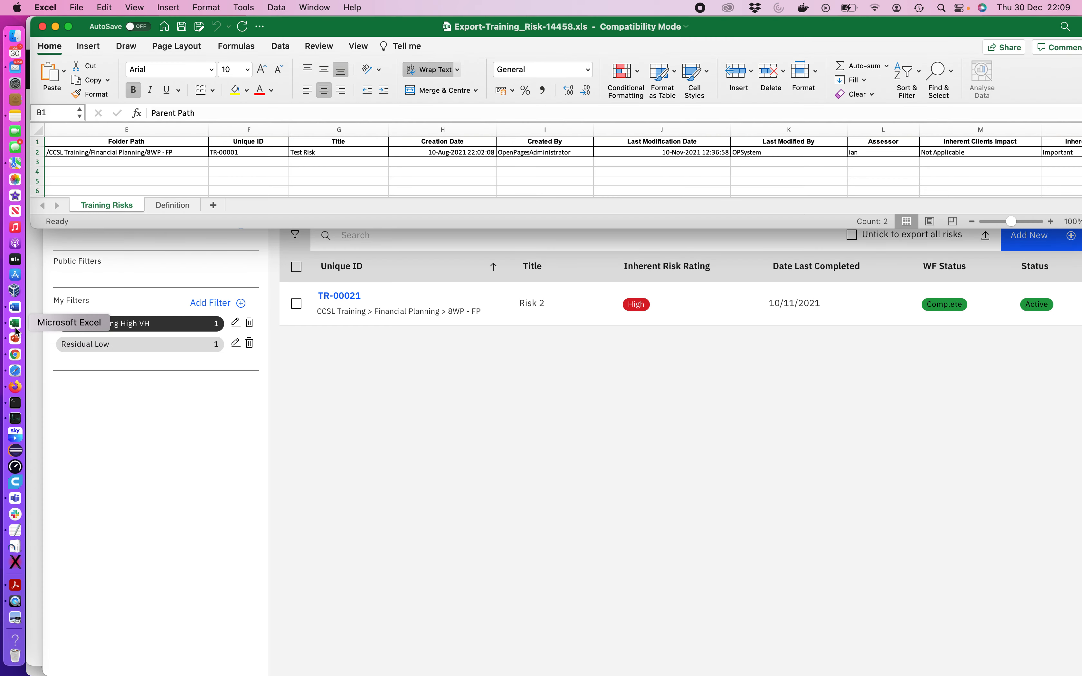
pyautogui.click(100, 144)
pyautogui.press('Down')
pyautogui.press('Right')
pyautogui.press('Right')
pyautogui.press('Right')
pyautogui.press('Right')
pyautogui.press('Right')
pyautogui.press('Right')
pyautogui.press('Right')
pyautogui.press('Right')
pyautogui.press('Right')
pyautogui.press('Right')
pyautogui.press('Right')
pyautogui.press('Right')
pyautogui.press('Right')
pyautogui.press('Right')
pyautogui.press('Right')
pyautogui.press('Right')
pyautogui.press('Right')
pyautogui.press('Right')
pyautogui.press('Right')
pyautogui.press('Right')
pyautogui.press('Right')
pyautogui.press('Right')
pyautogui.press('Right')
pyautogui.press('Right')
pyautogui.press('Right')
pyautogui.press('Right')
pyautogui.press('Right')
pyautogui.press('Right')
pyautogui.press('Right')
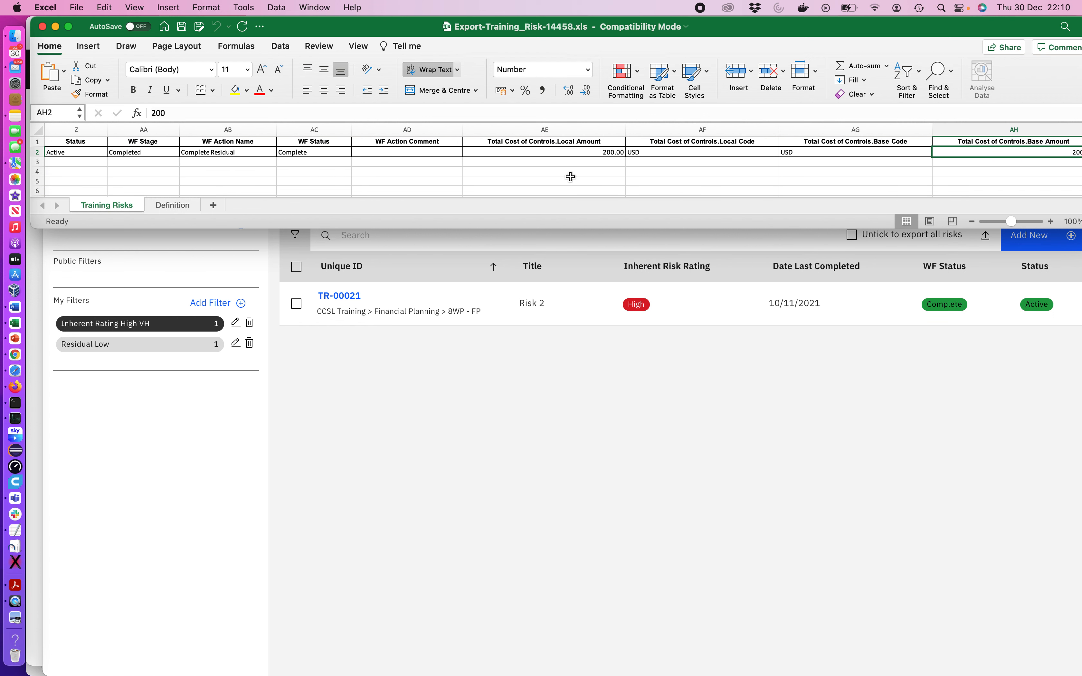
pyautogui.click(43, 27)
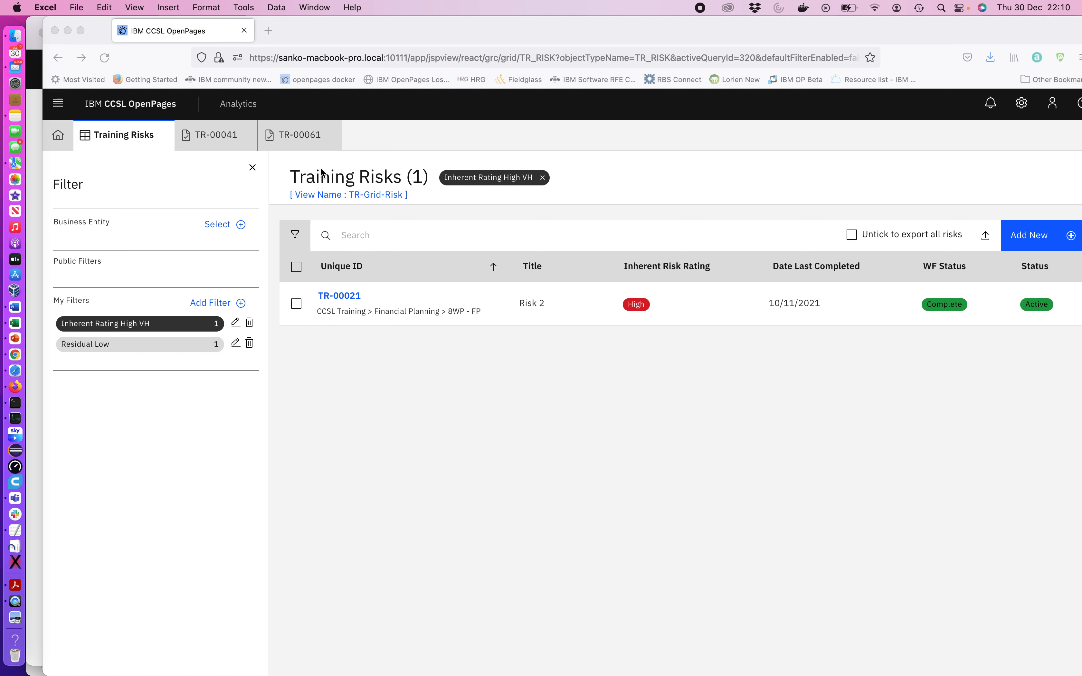
# Open risk TR-00021 from the filtered list and try to run its Start Assessment of TR Risk workflow action
pyautogui.click(348, 336)
pyautogui.click(343, 296)
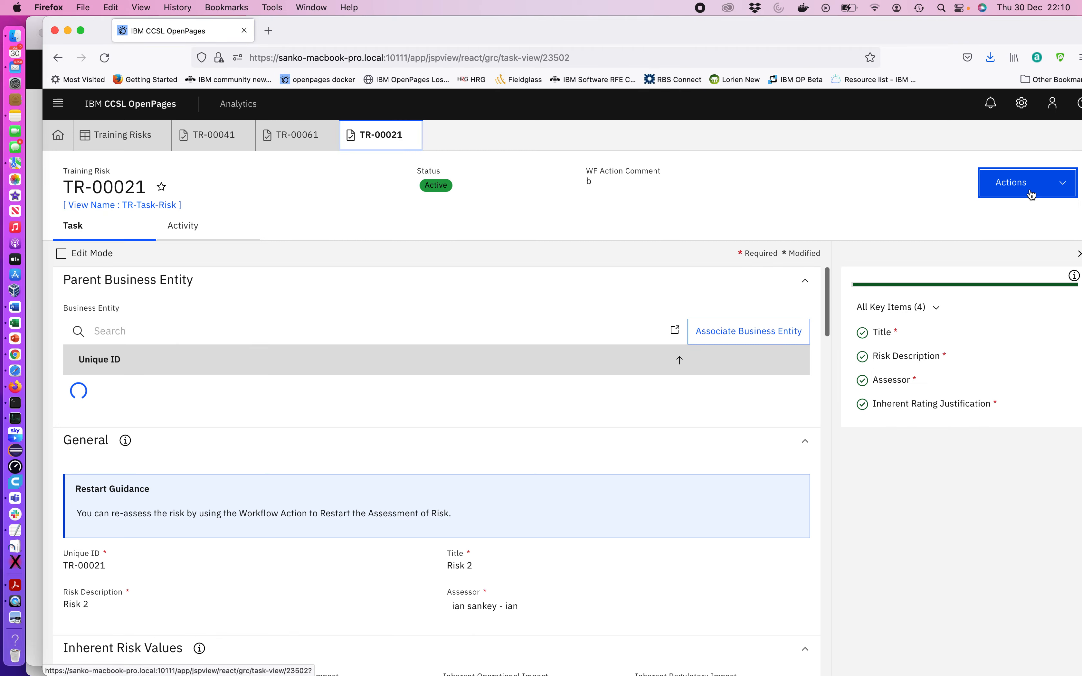
pyautogui.click(1030, 194)
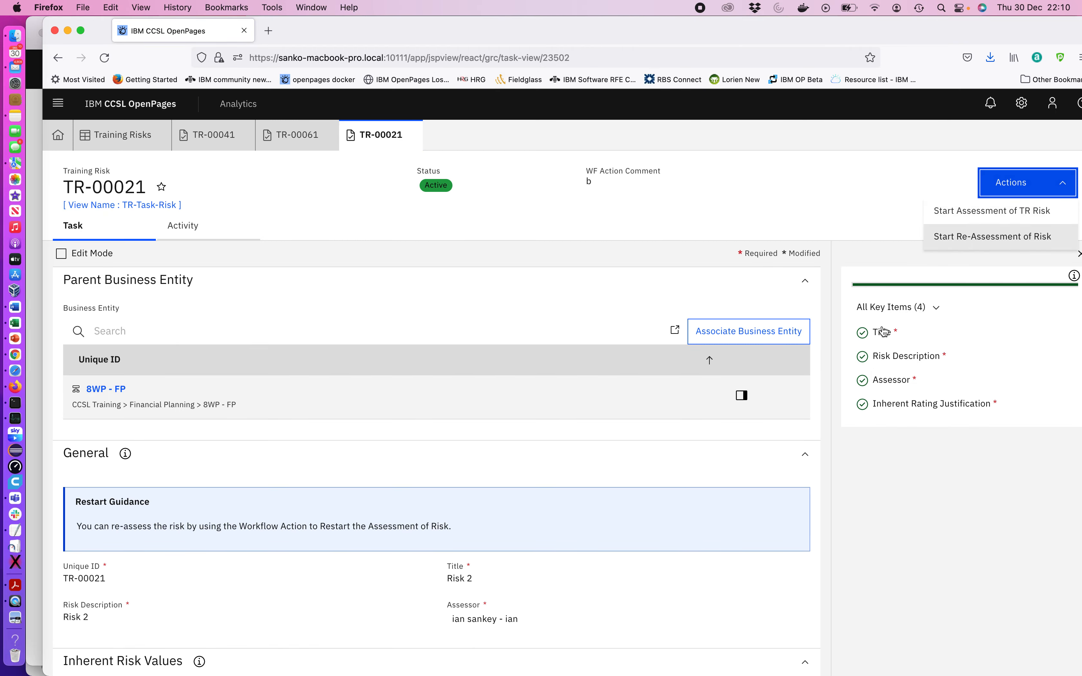
pyautogui.click(901, 523)
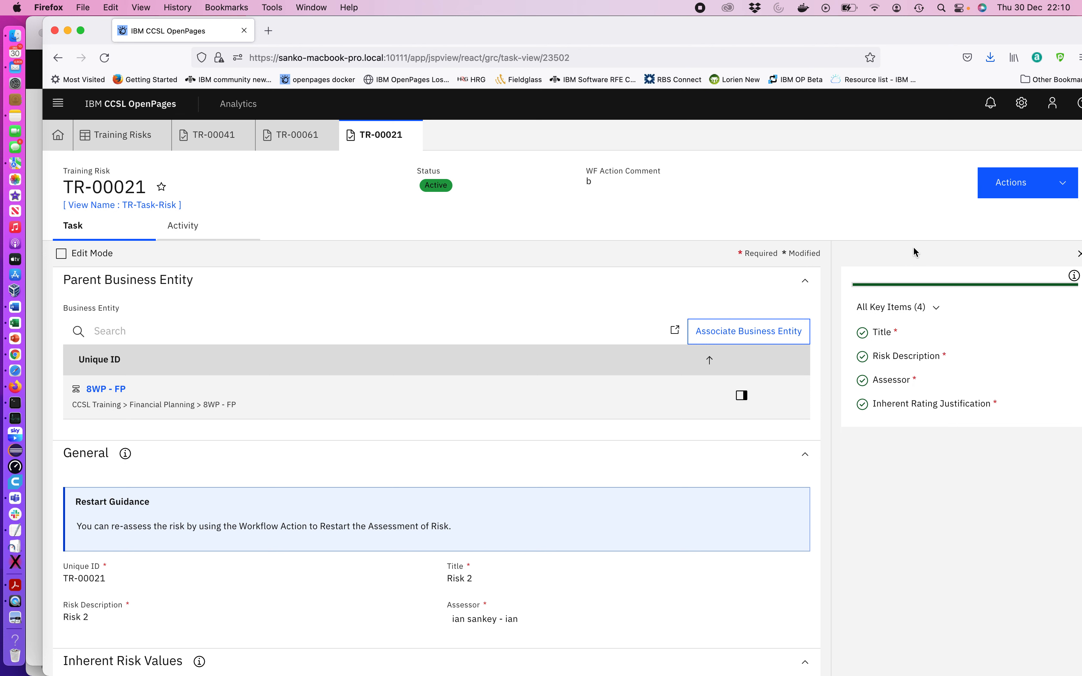
pyautogui.click(994, 182)
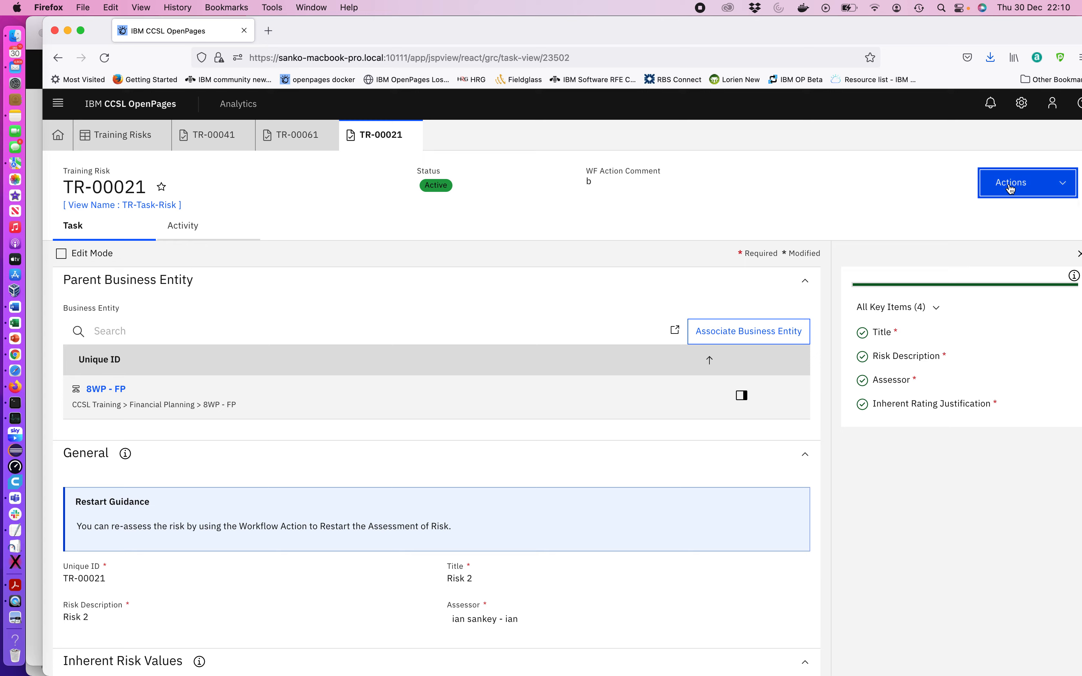
pyautogui.click(983, 211)
pyautogui.click(406, 443)
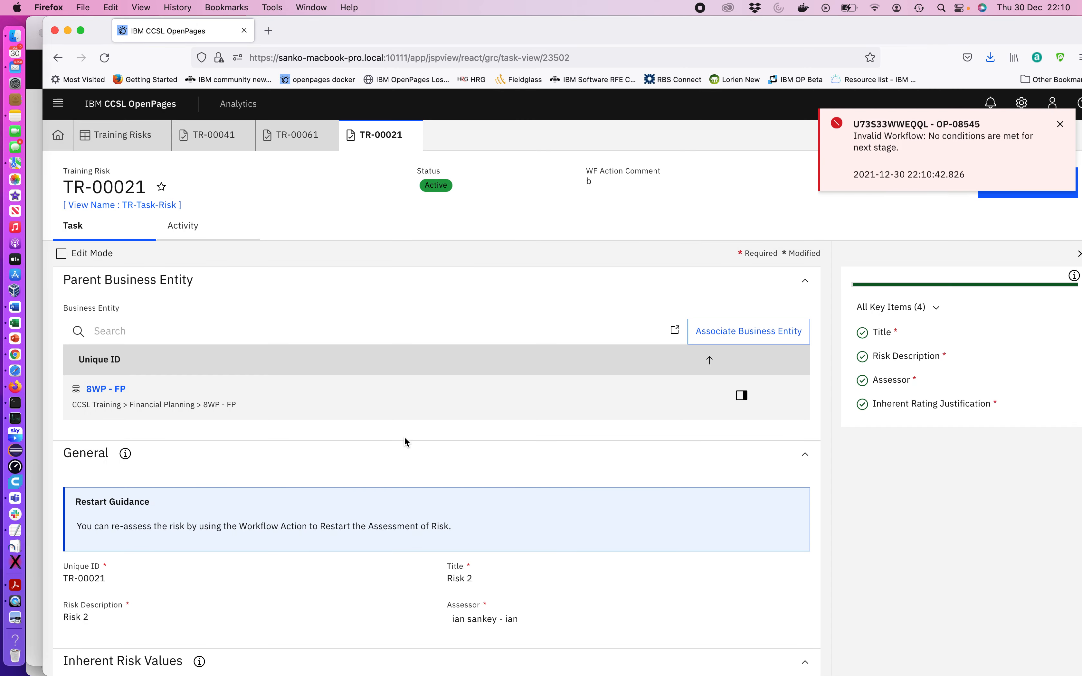
pyautogui.click(1061, 125)
# Close the TR-00021 tab and set TR-00061's Inherent Financial Impact to Major
pyautogui.click(411, 135)
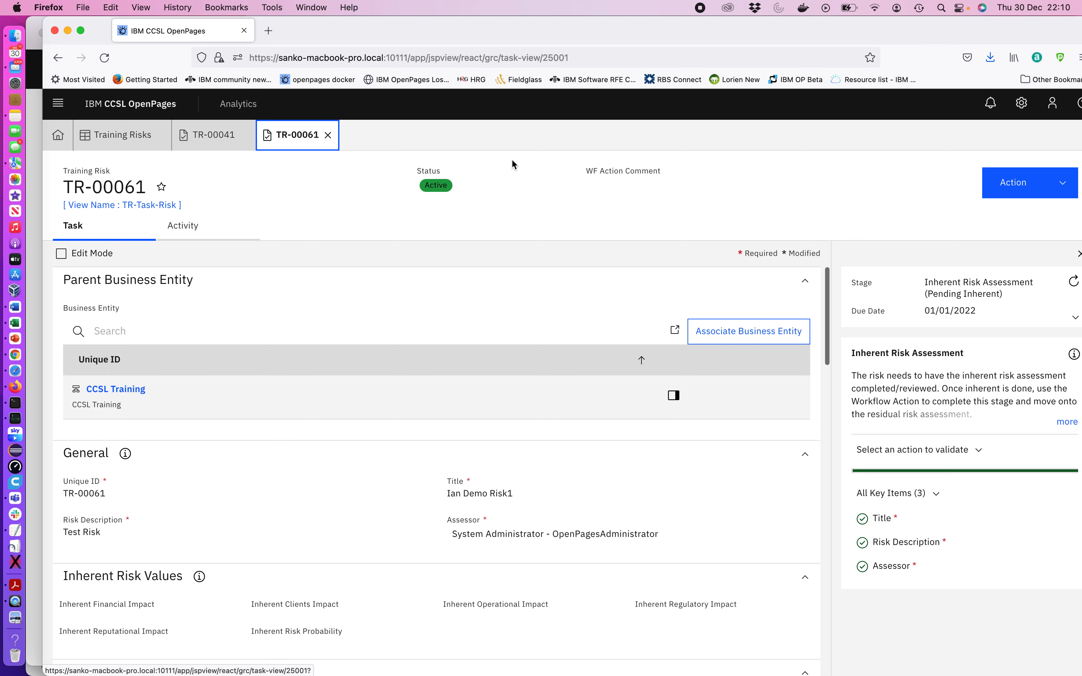
pyautogui.click(1034, 187)
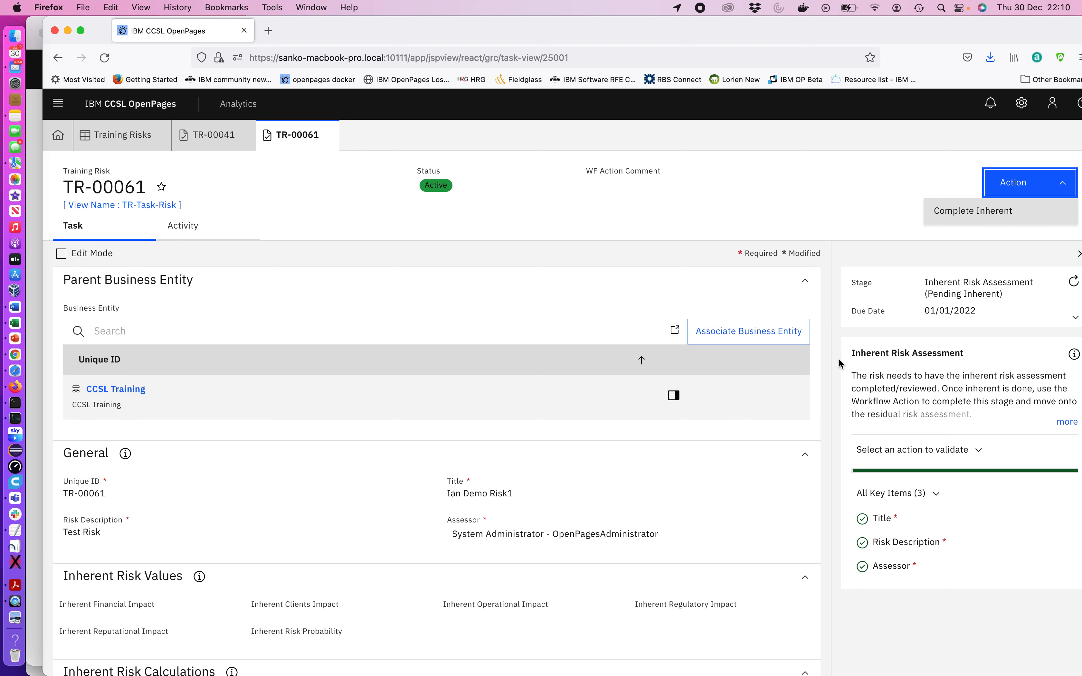
pyautogui.scroll(-5, 811, 450)
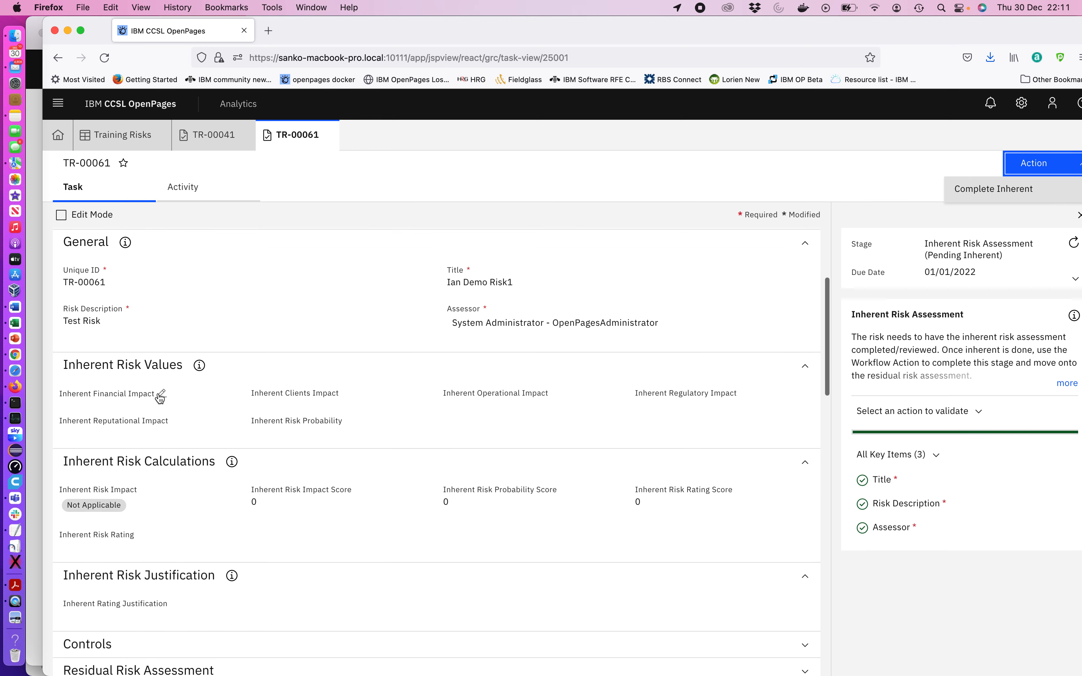
pyautogui.click(159, 396)
pyautogui.click(149, 423)
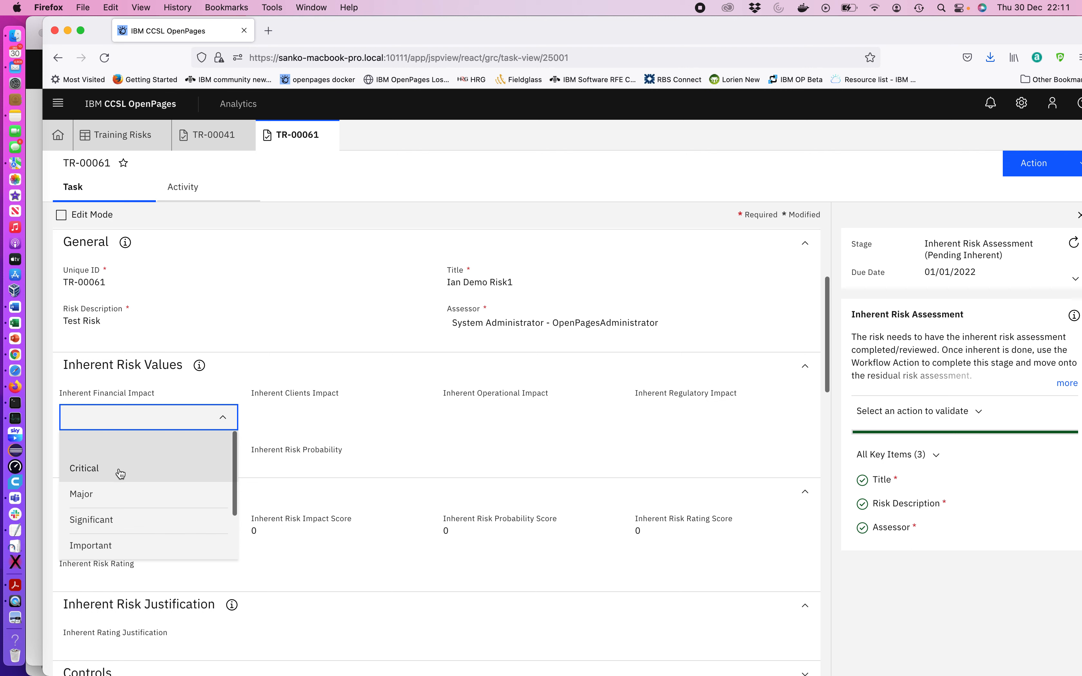
pyautogui.click(98, 496)
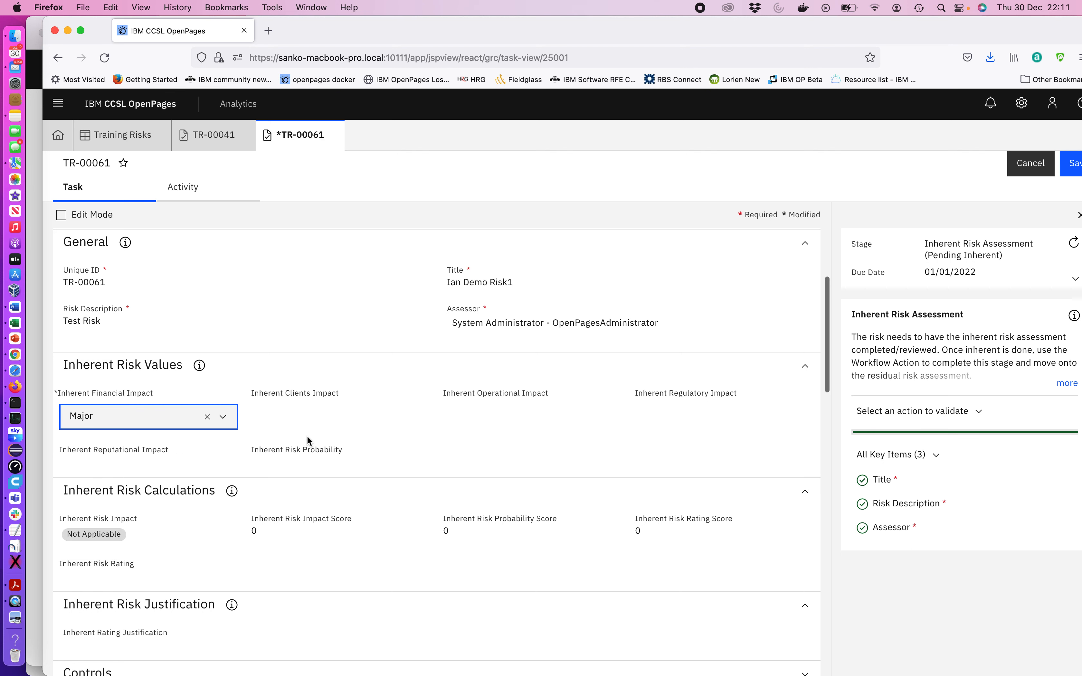
pyautogui.click(326, 394)
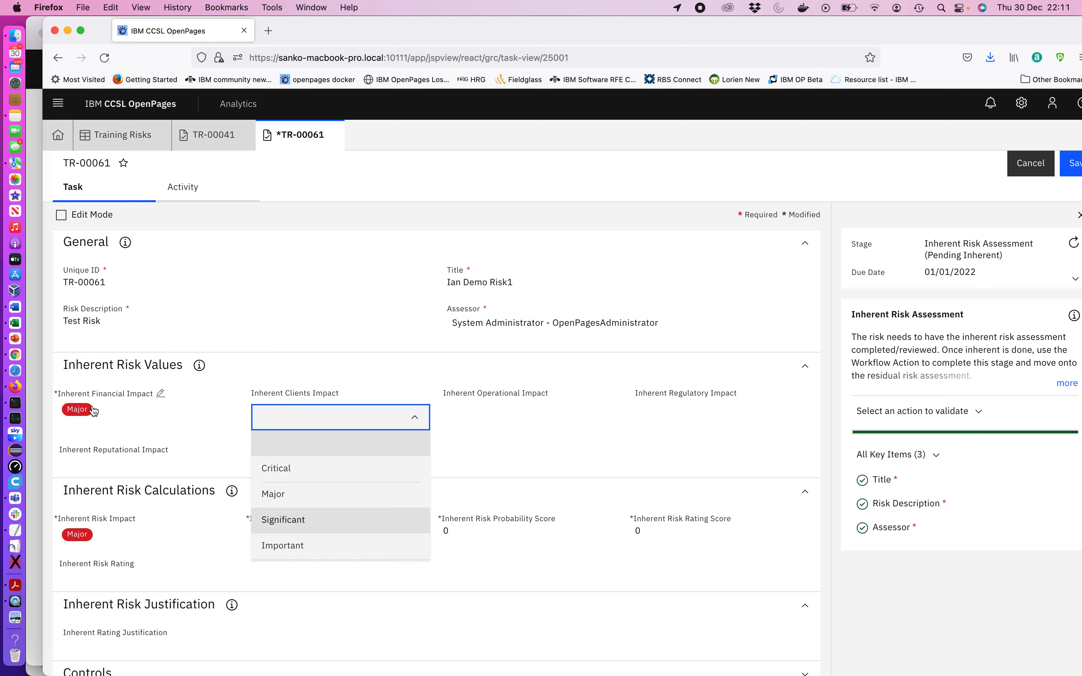
pyautogui.click(273, 366)
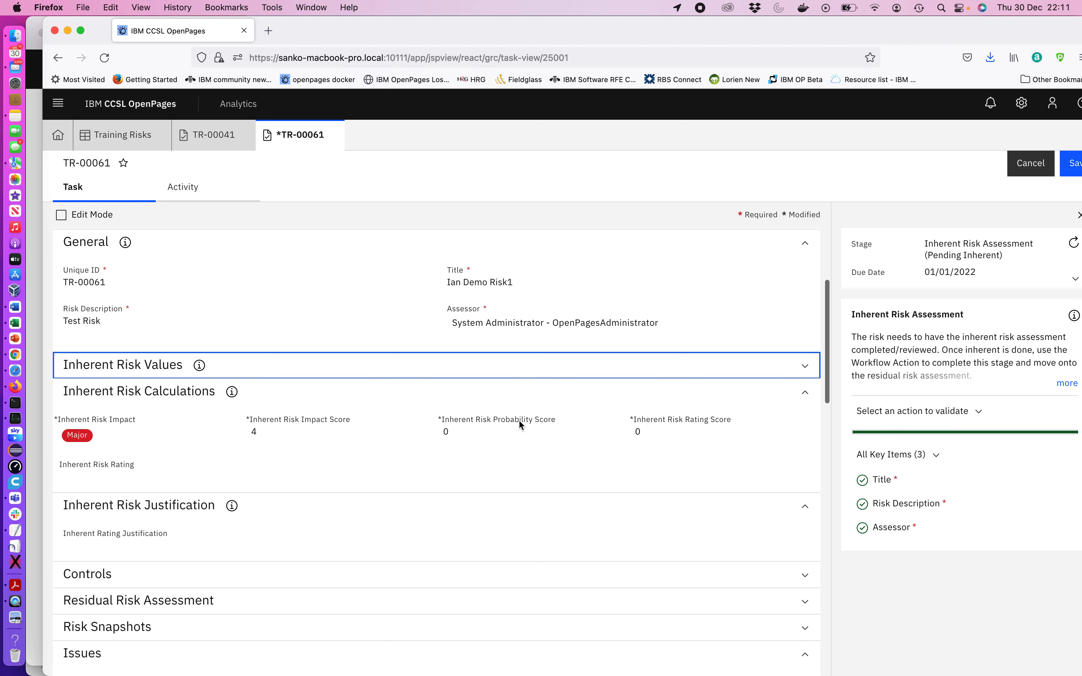
pyautogui.click(132, 365)
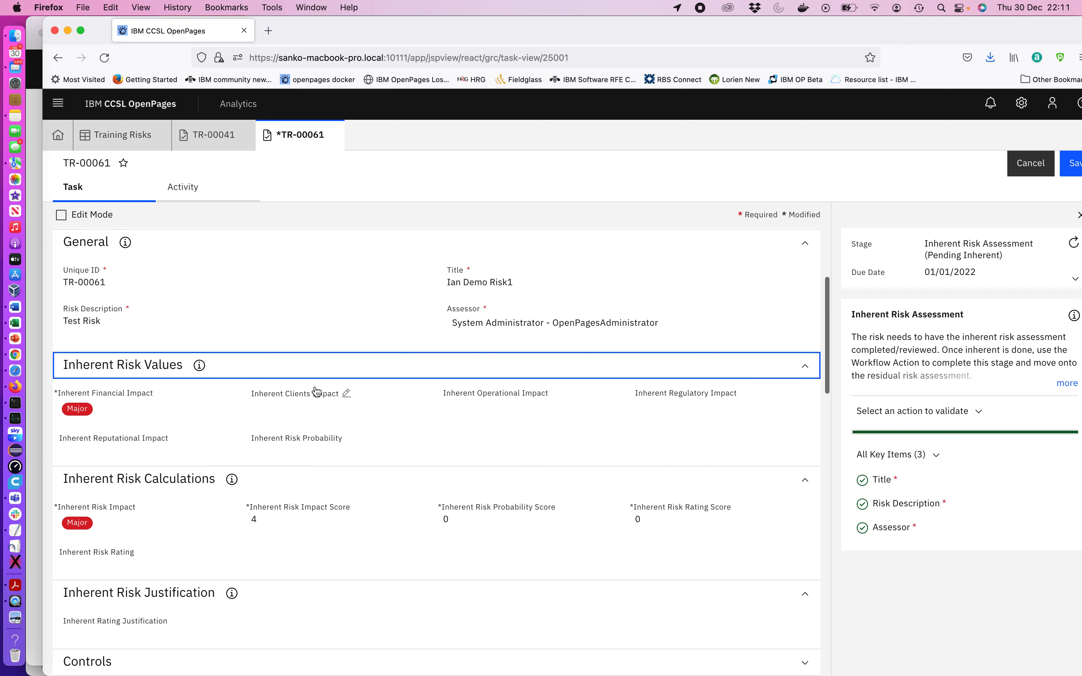
# Set TR-00061's Inherent Risk Probability to Highly Probable
pyautogui.click(325, 442)
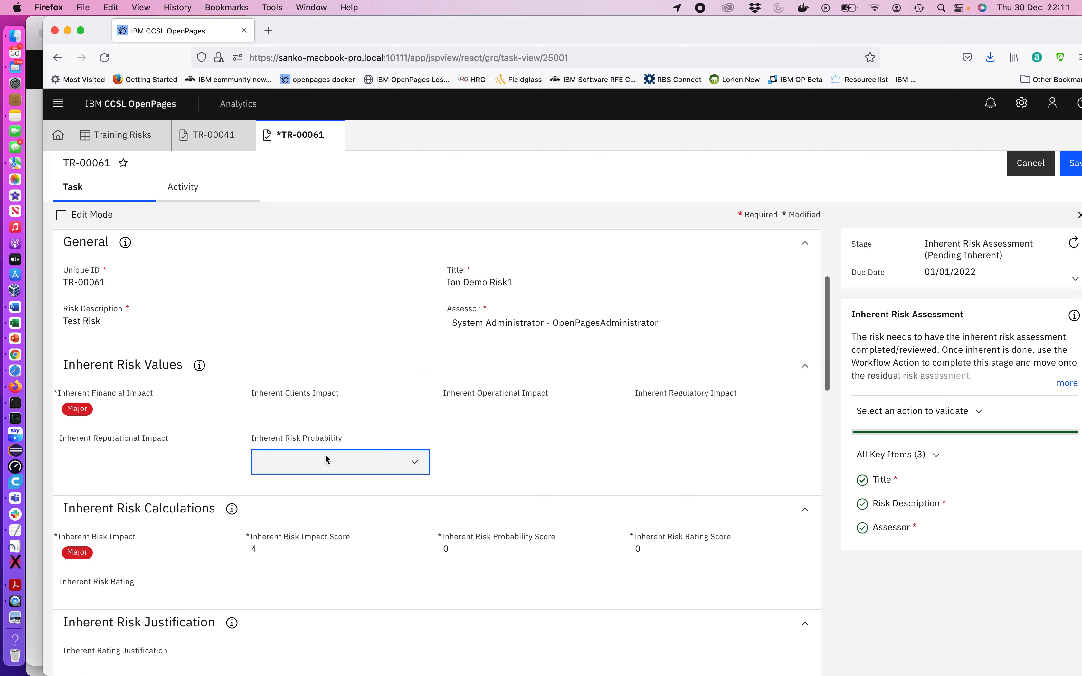
pyautogui.click(325, 460)
pyautogui.click(293, 590)
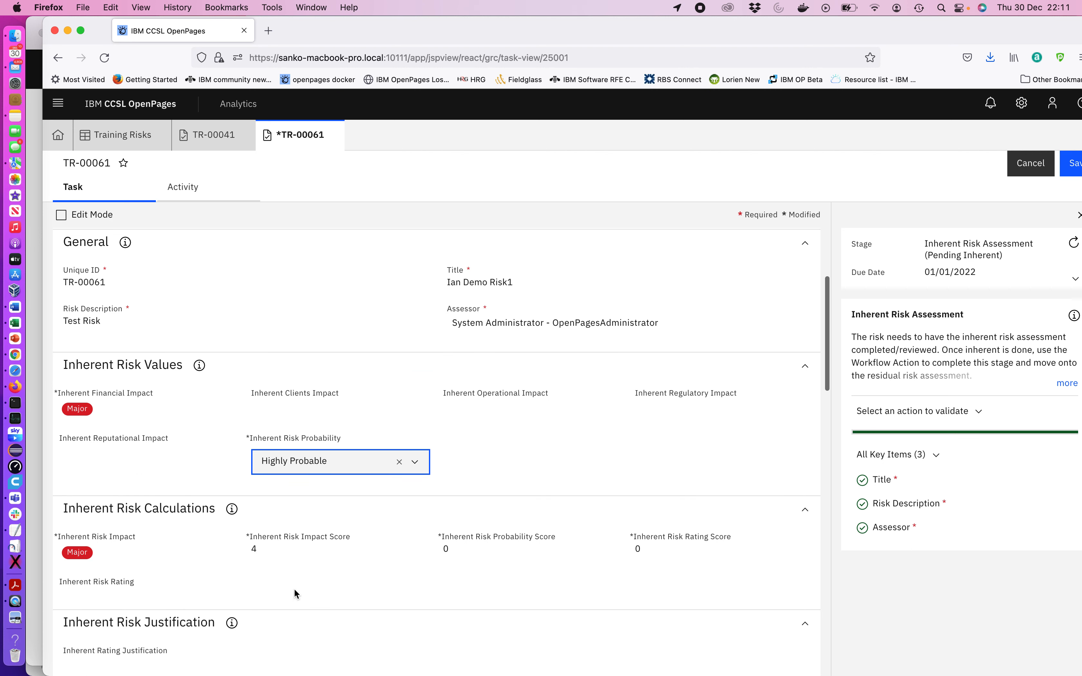
pyautogui.click(505, 453)
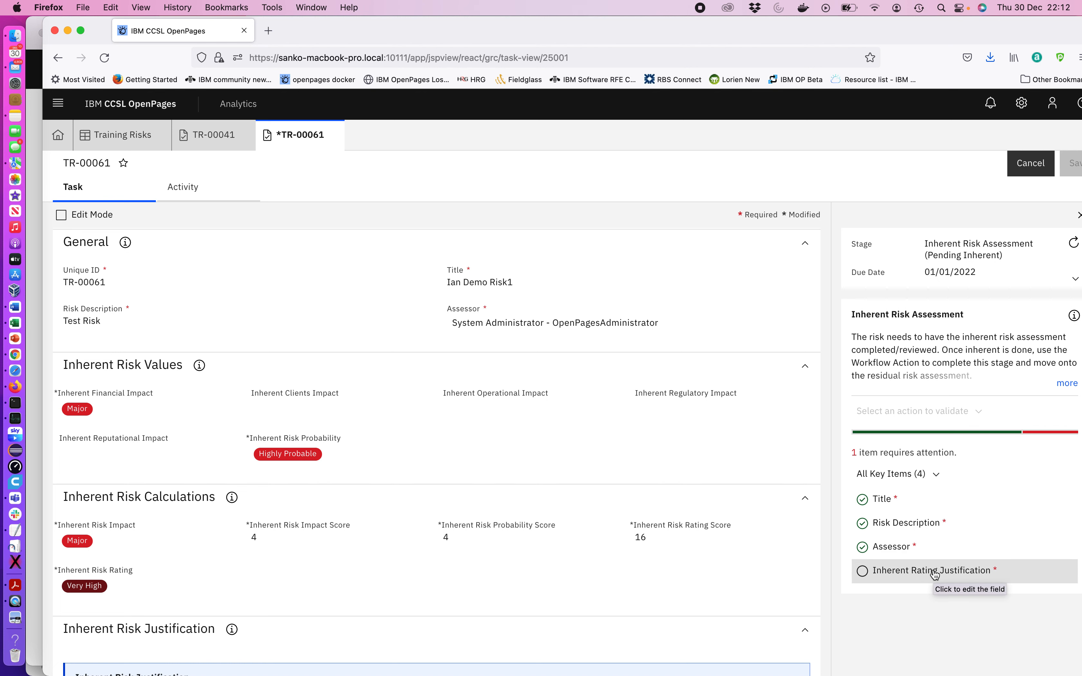
# Enter demo as the Inherent Rating Justification and save TR-00061
pyautogui.click(913, 575)
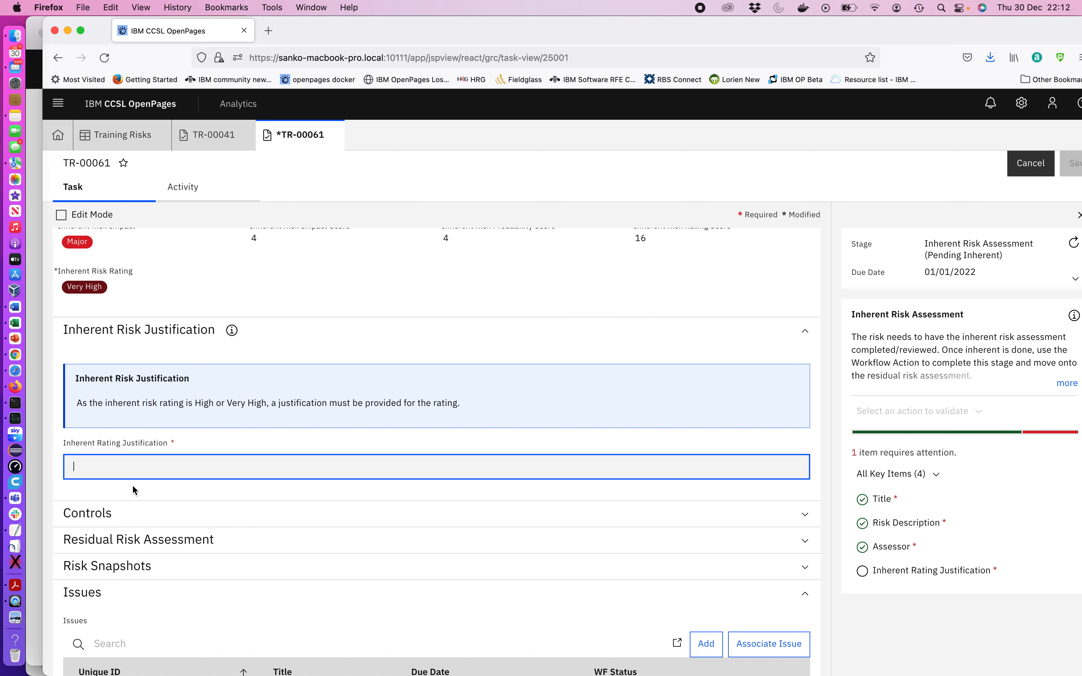
pyautogui.write('demo')
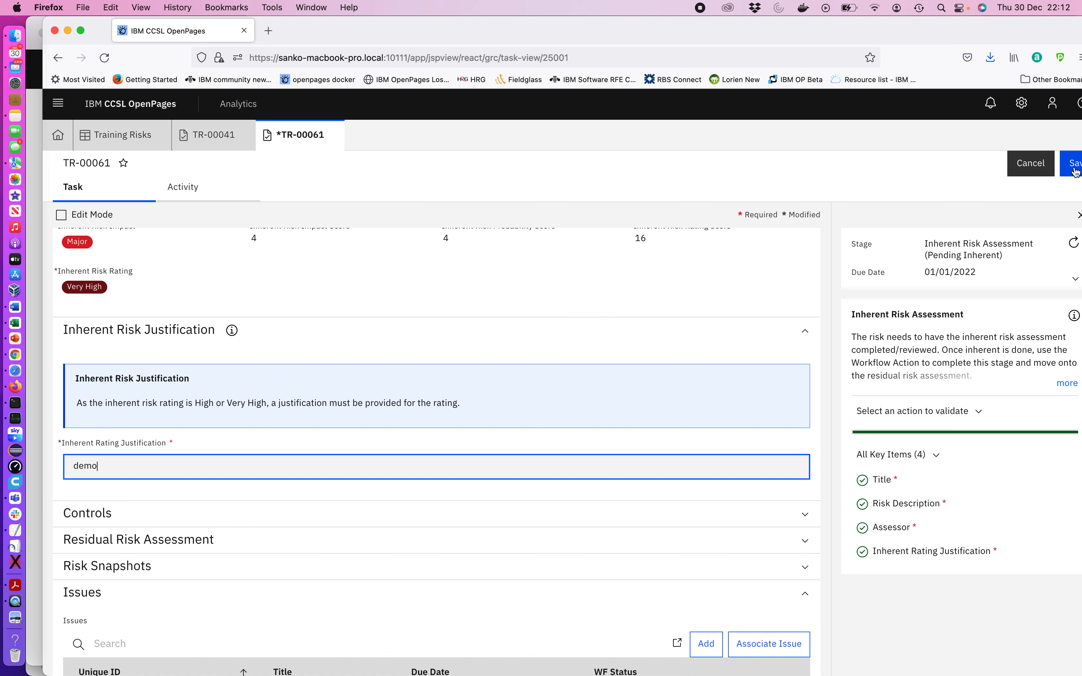
pyautogui.moveTo(766, 38); pyautogui.dragTo(751, 37)
pyautogui.click(1049, 162)
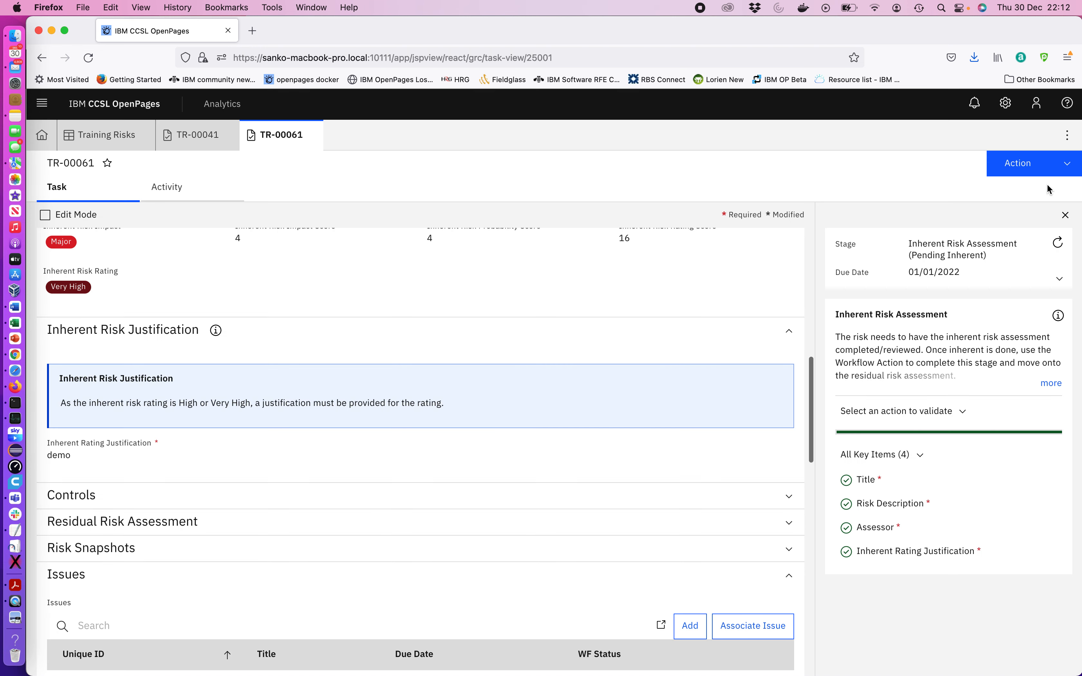
# Run the Complete Inherent workflow action on TR-00061 without a comment
pyautogui.click(1034, 167)
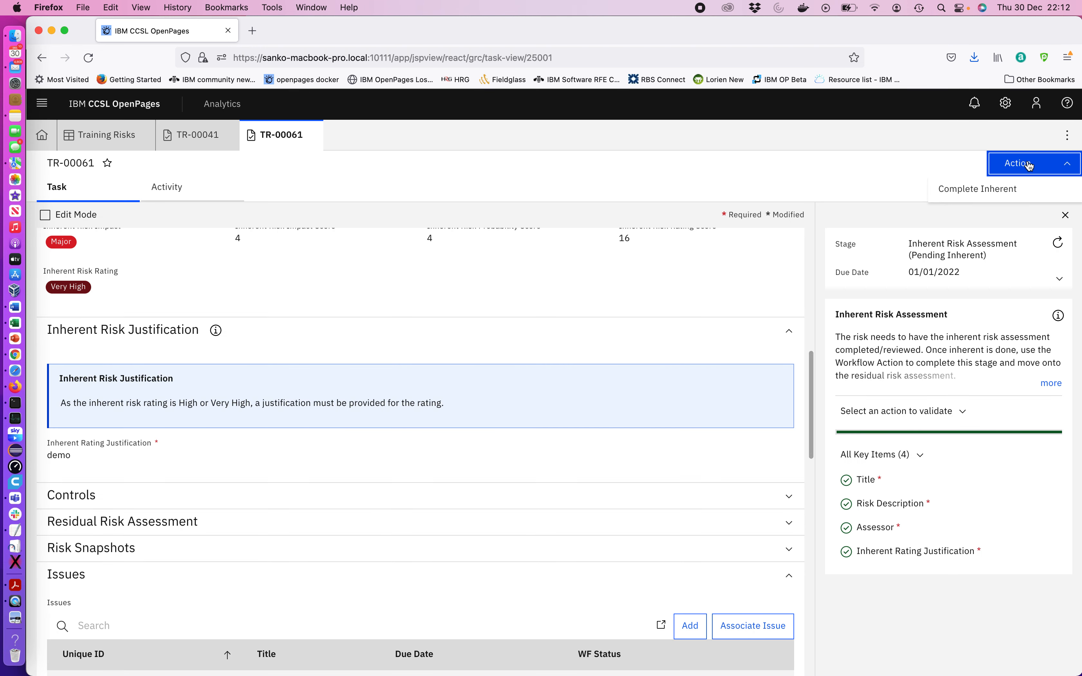
pyautogui.click(979, 190)
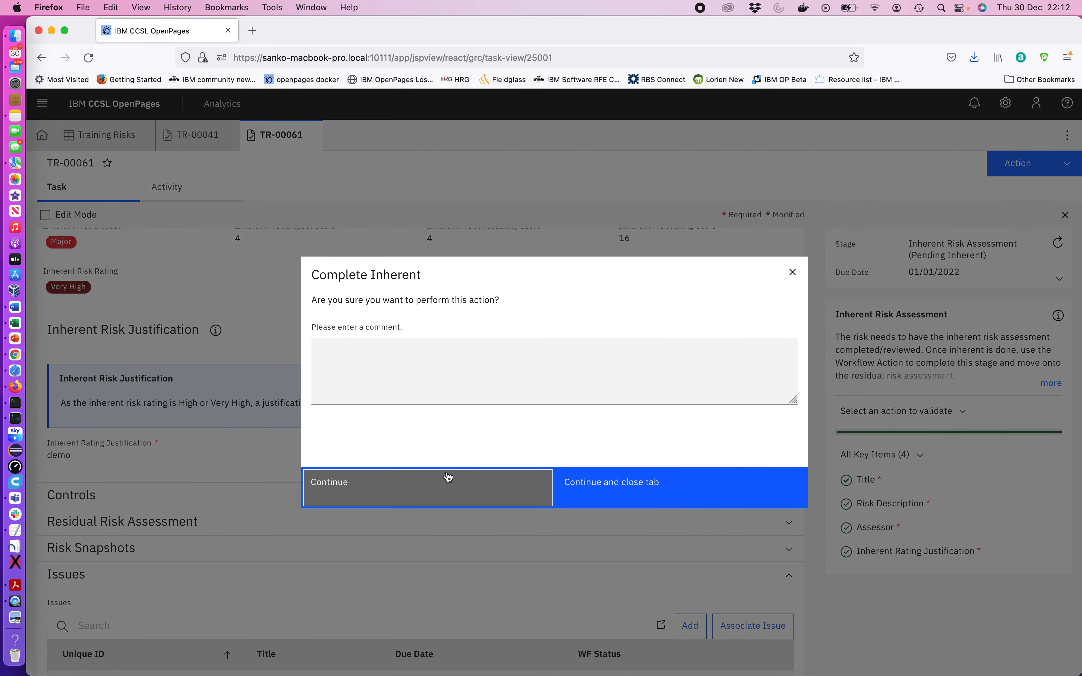
pyautogui.click(447, 477)
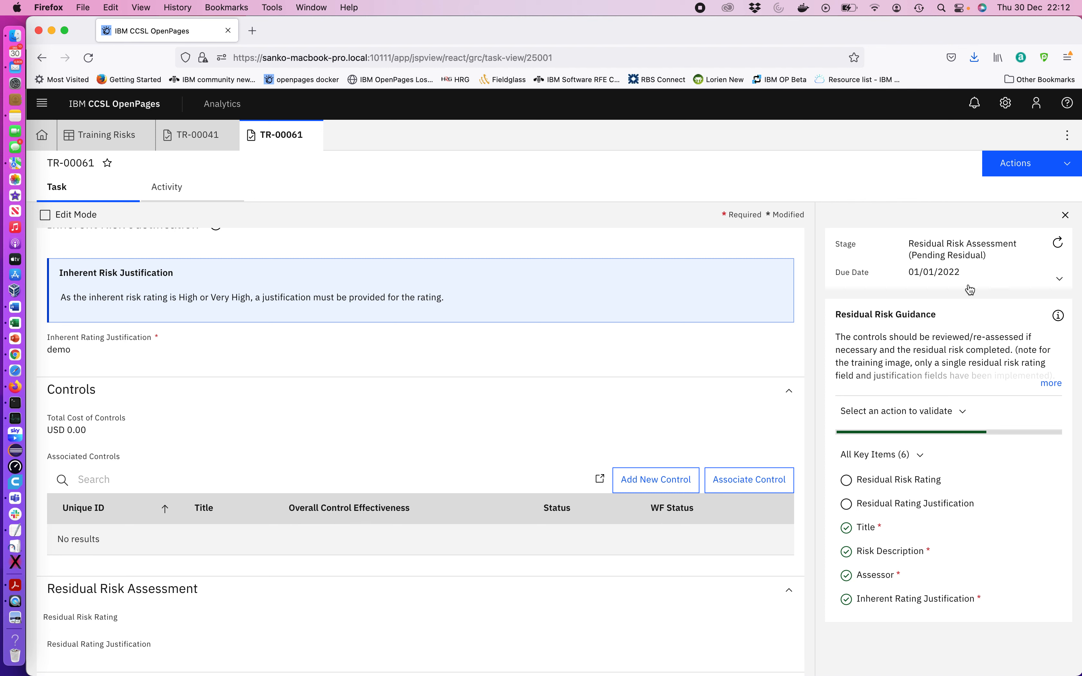
# Associate control TC-00021 with TR-00061 in its Controls section
pyautogui.scroll(5, 525, 362)
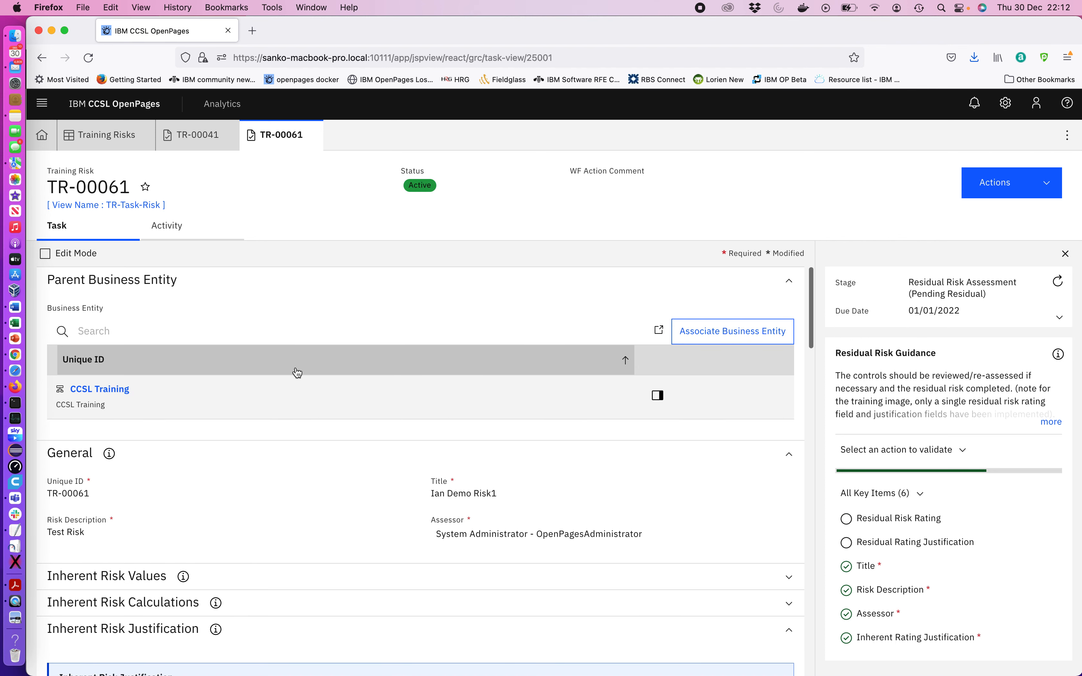
pyautogui.scroll(-3, 215, 451)
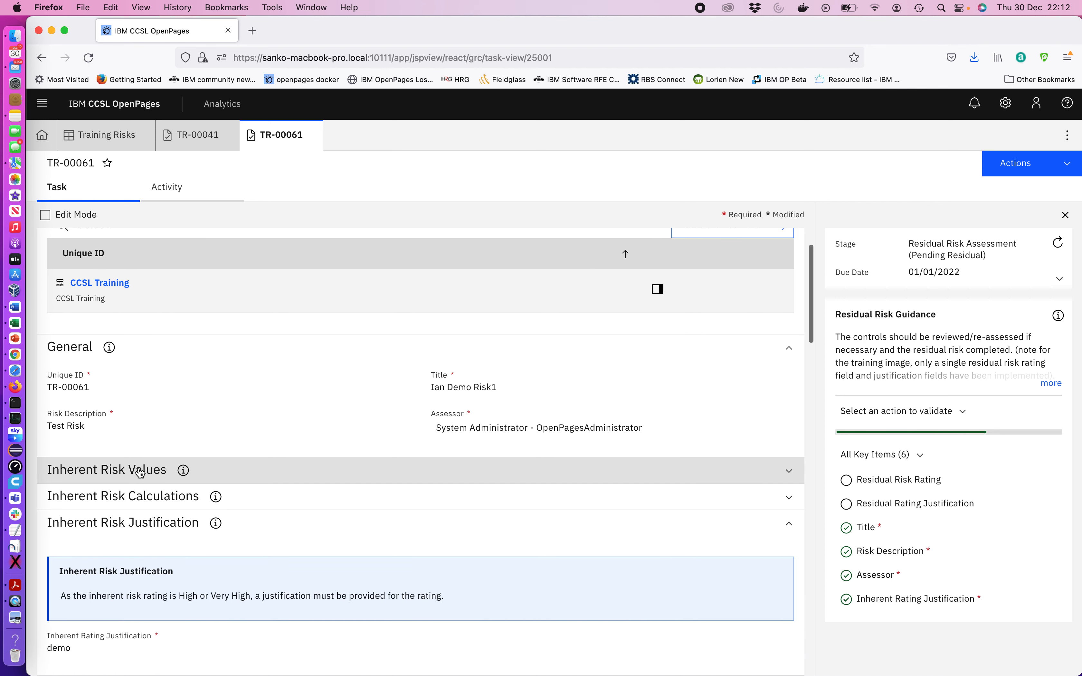
pyautogui.scroll(-6, 237, 531)
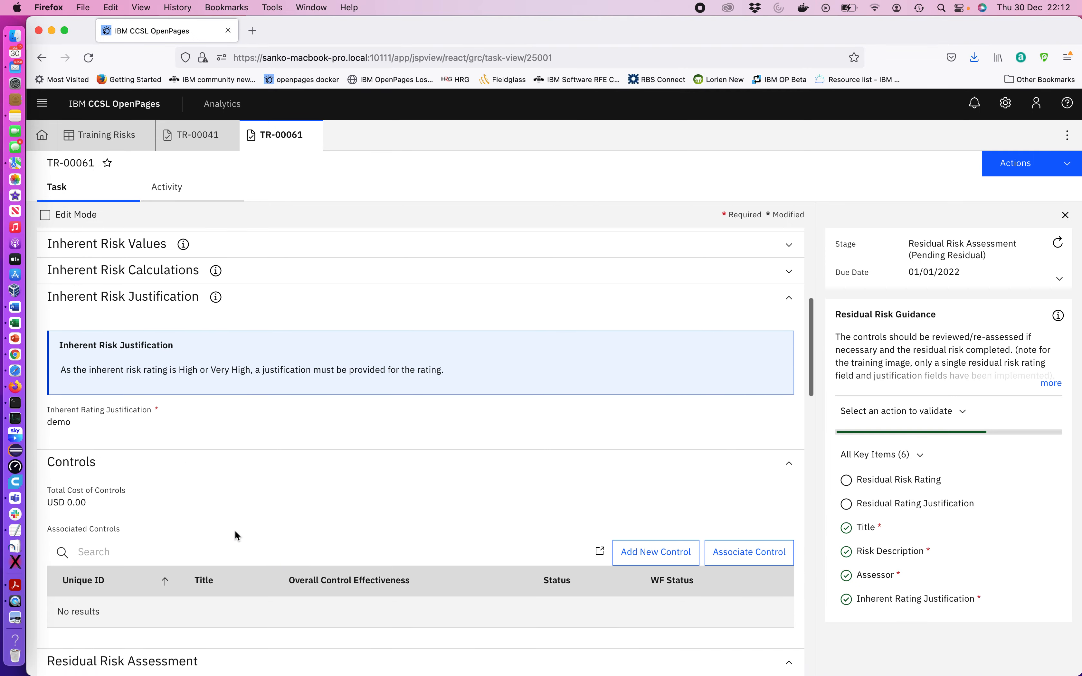
pyautogui.scroll(-1, 235, 532)
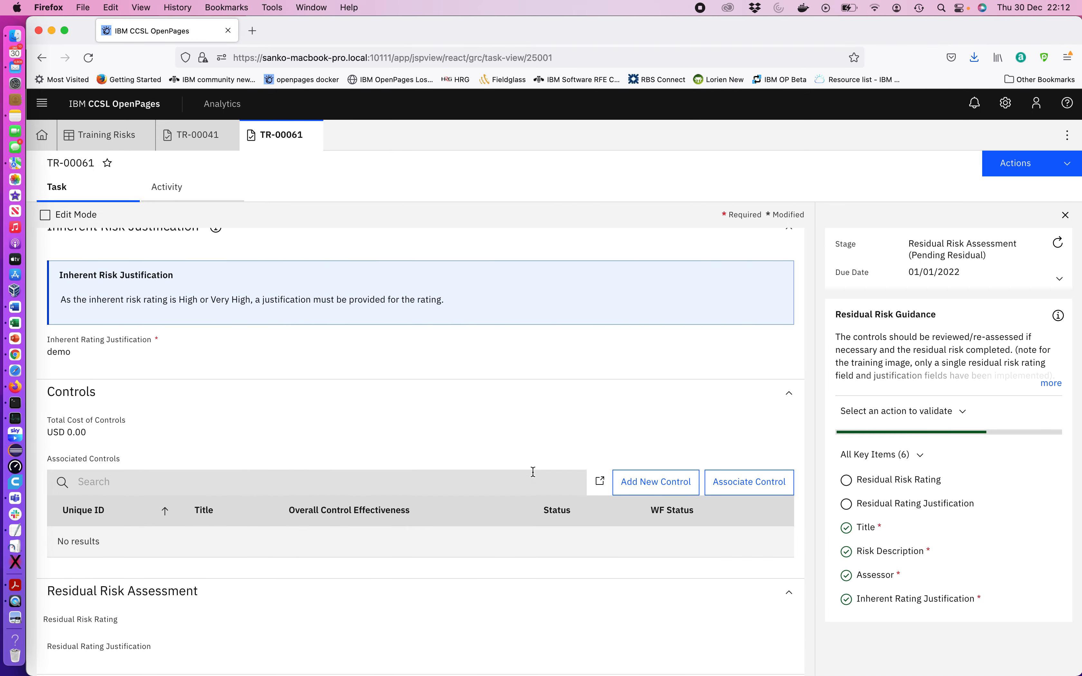
pyautogui.click(758, 490)
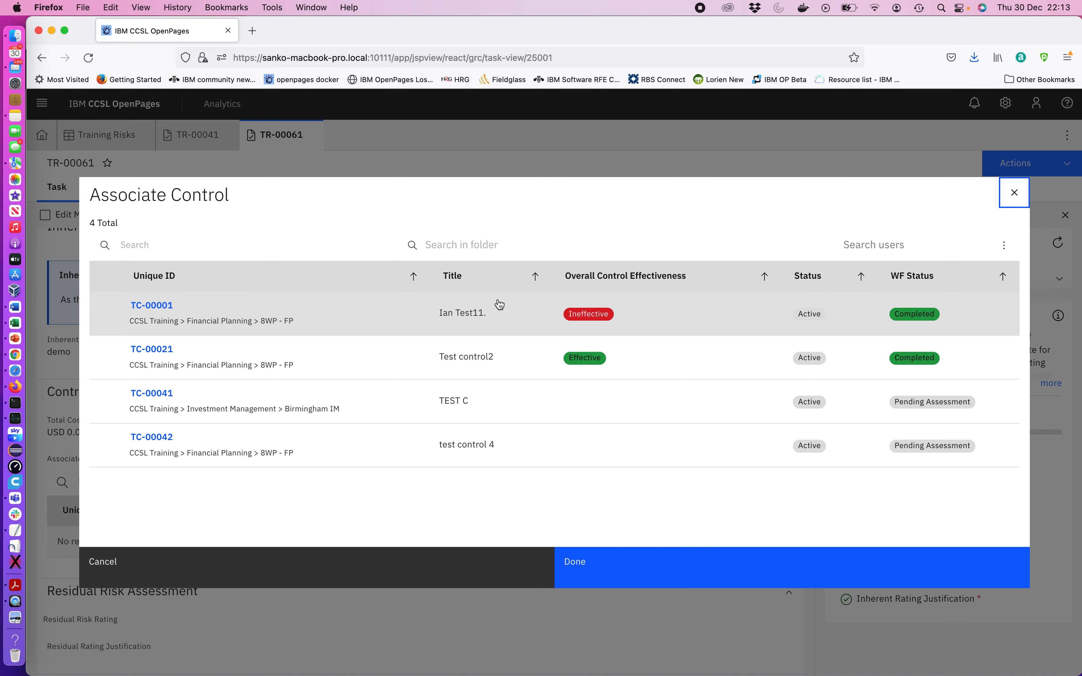
pyautogui.click(152, 355)
pyautogui.click(611, 574)
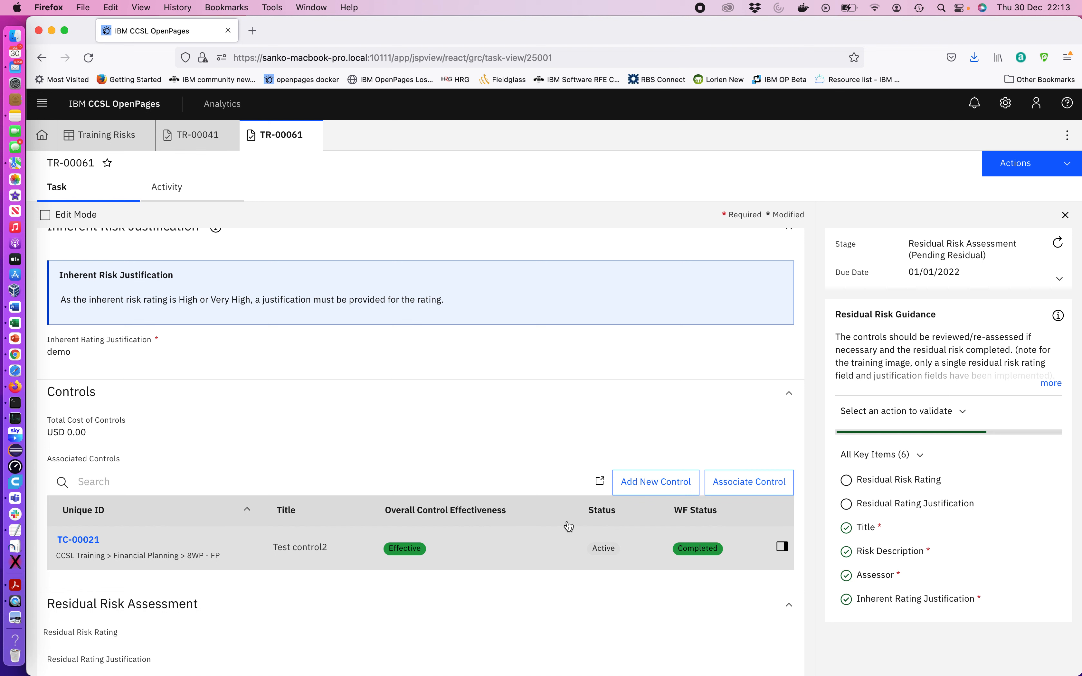
# Review associated control TC-00021 in its quick view and in its own tab, then return to TR-00061
pyautogui.scroll(-2, 111, 492)
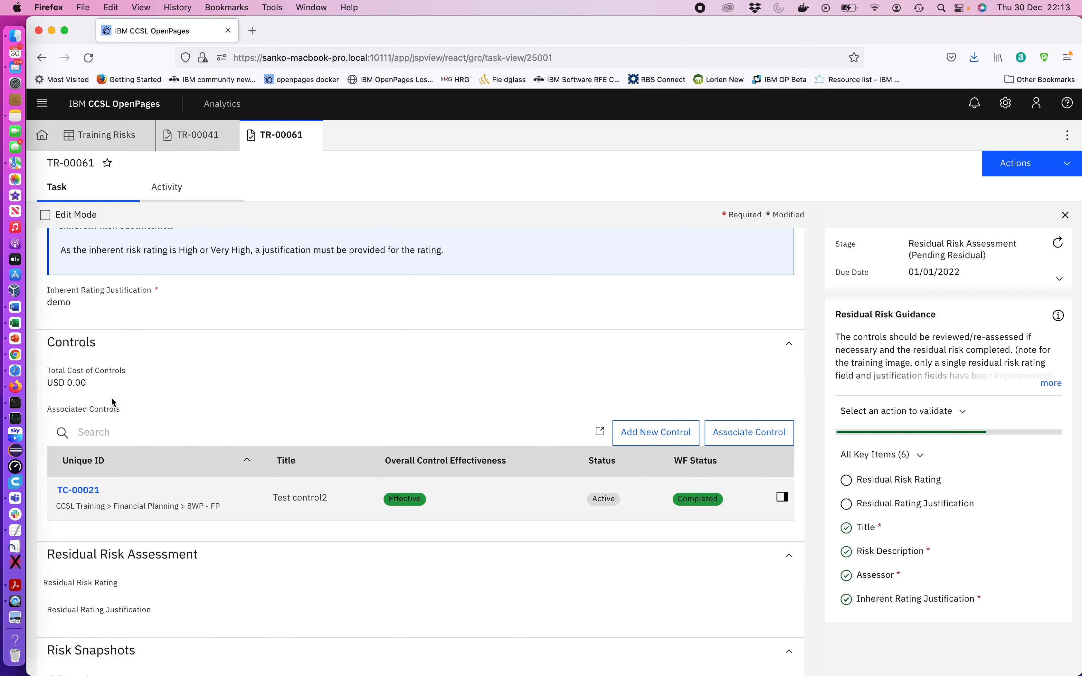
pyautogui.click(783, 498)
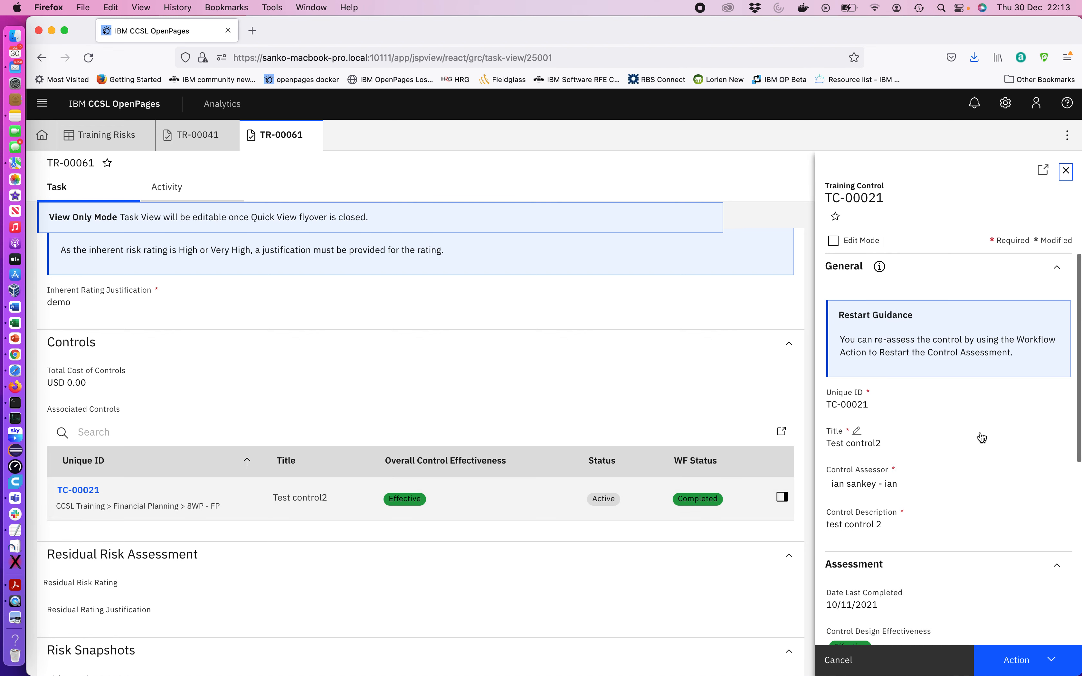
pyautogui.scroll(-5, 981, 437)
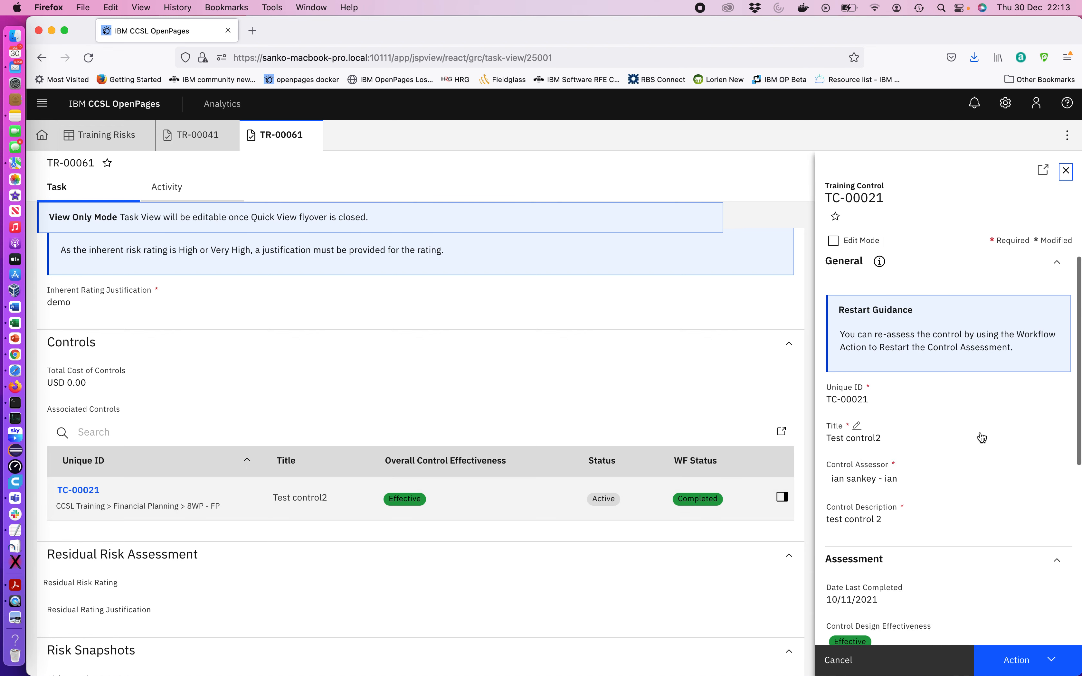
pyautogui.scroll(-3, 982, 438)
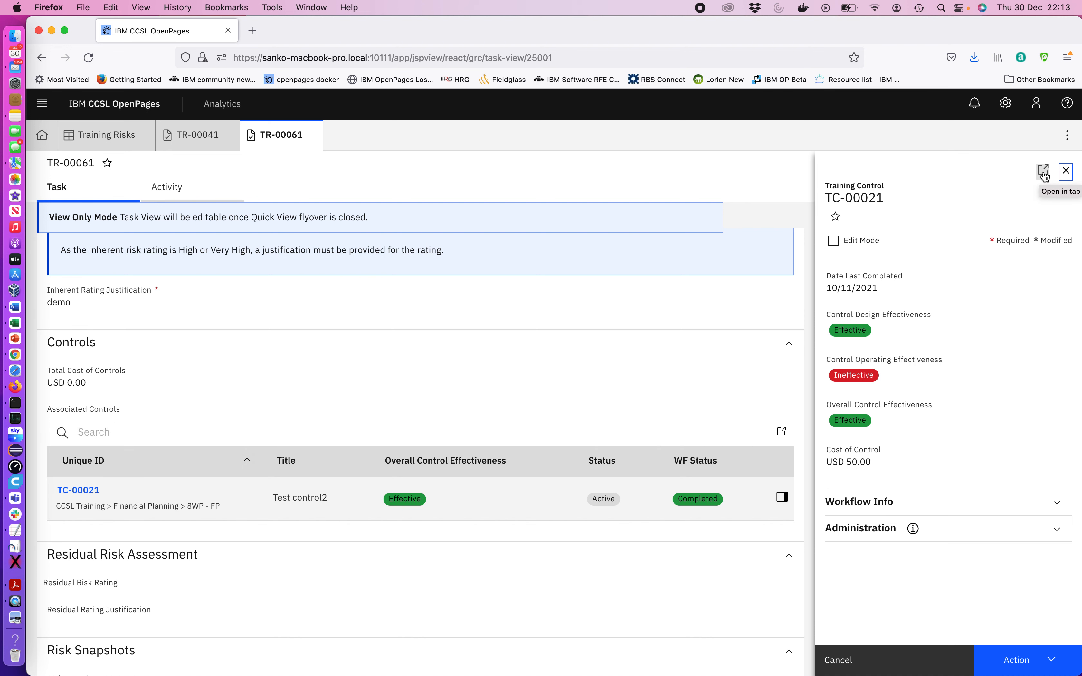
pyautogui.click(79, 492)
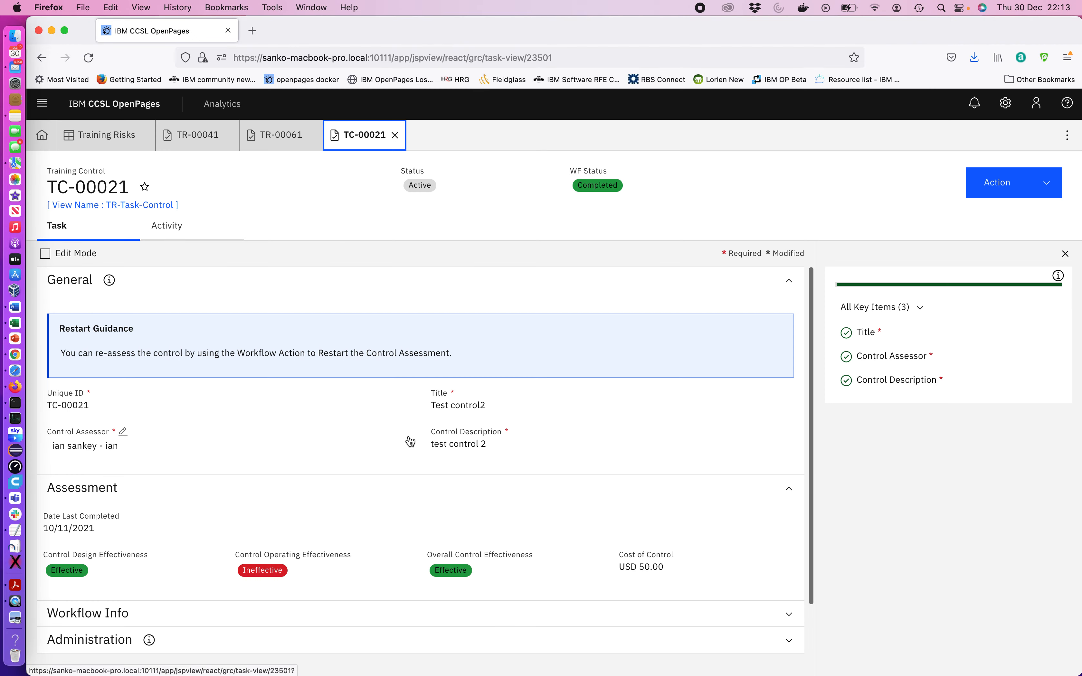
pyautogui.scroll(-3, 467, 503)
pyautogui.scroll(5, 467, 492)
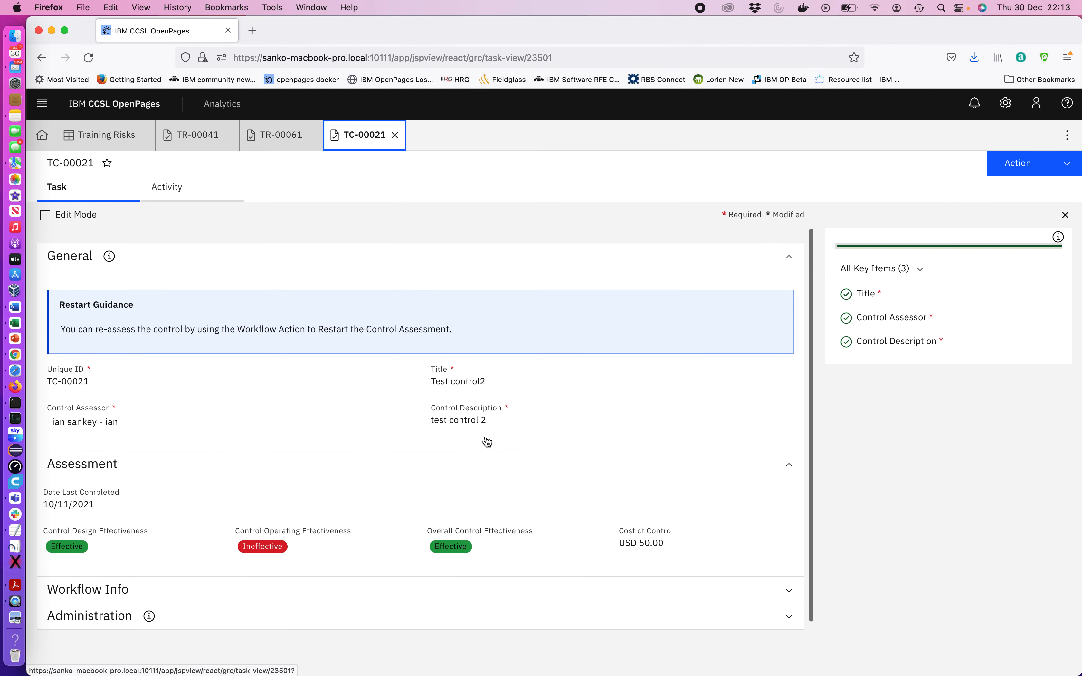
pyautogui.click(977, 195)
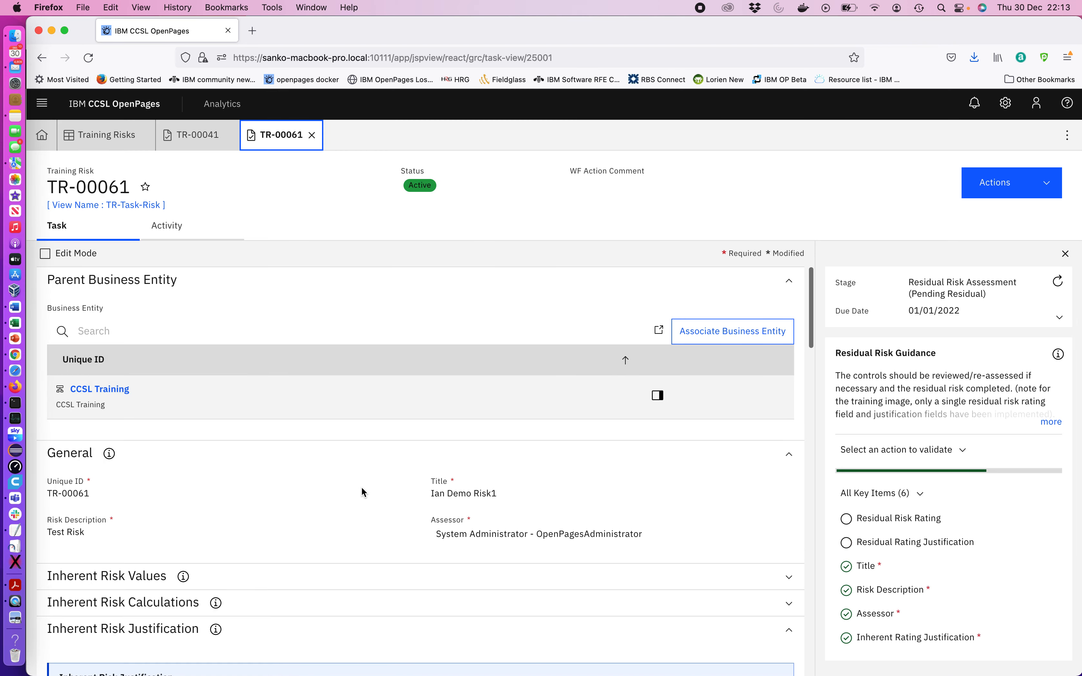
pyautogui.scroll(-10, 361, 487)
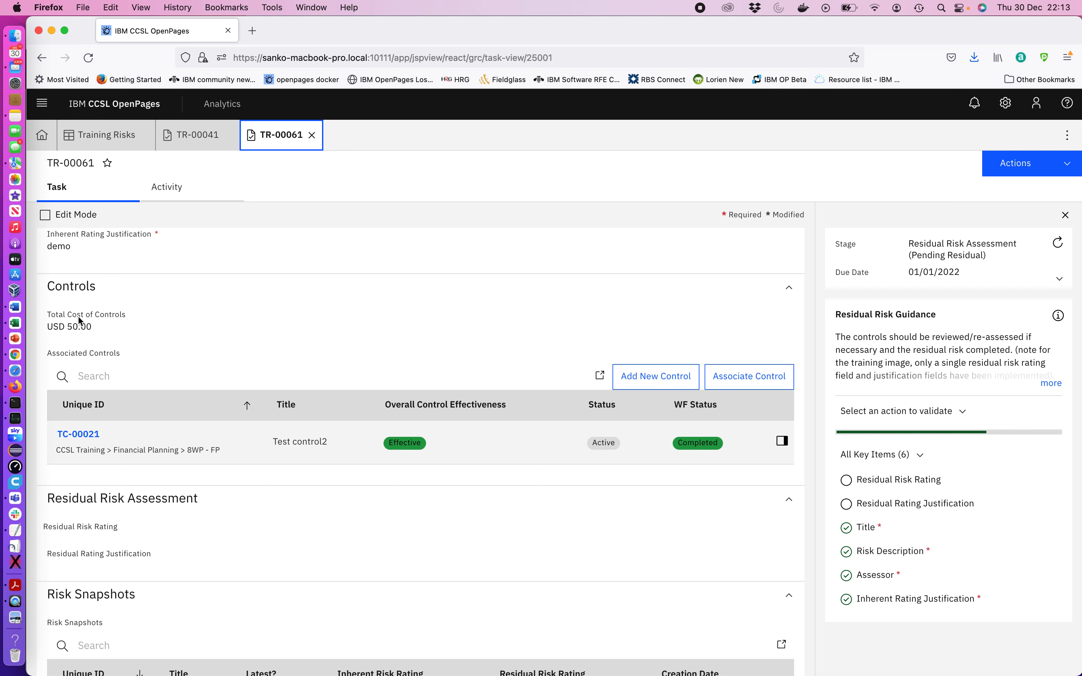
pyautogui.scroll(-3, 372, 439)
pyautogui.scroll(-10, 371, 436)
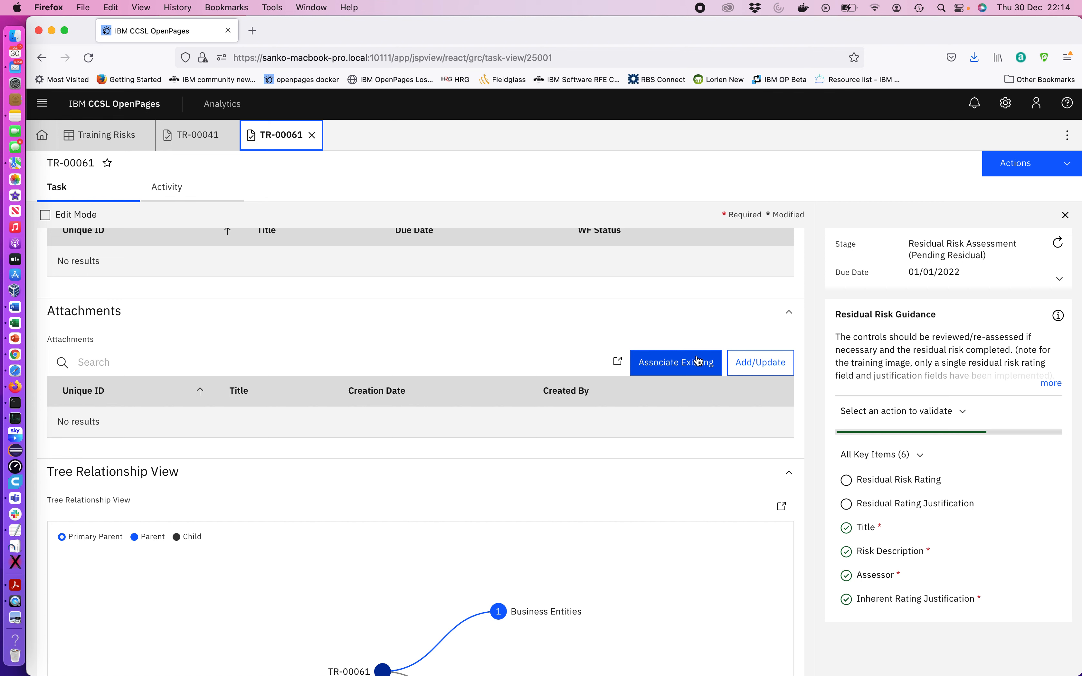
pyautogui.click(678, 369)
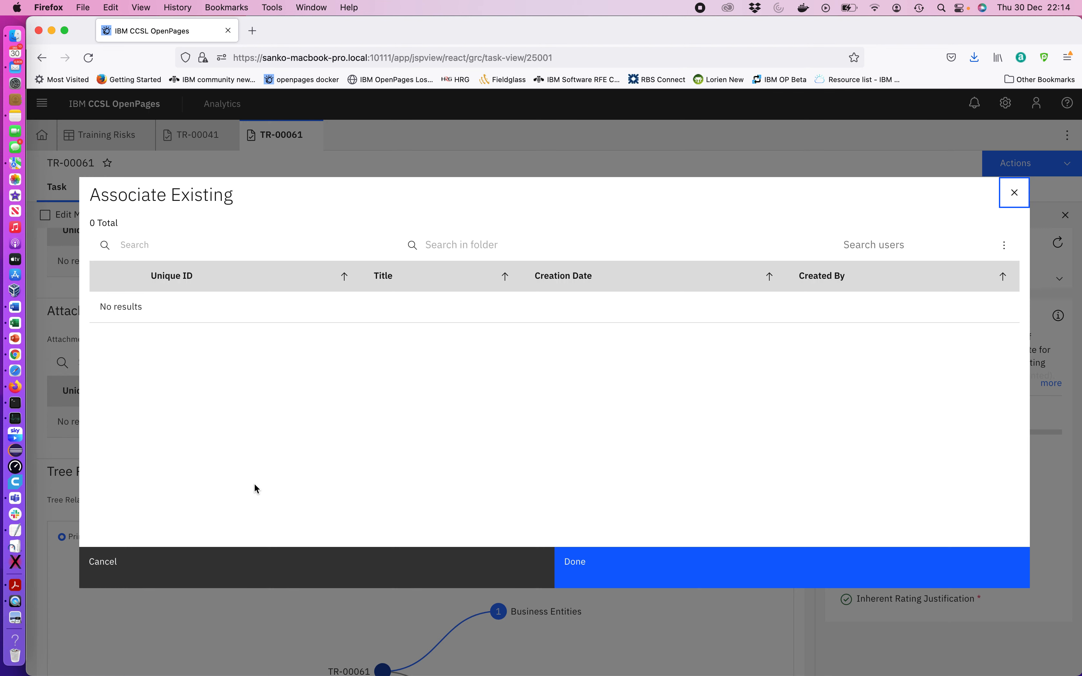
pyautogui.click(239, 570)
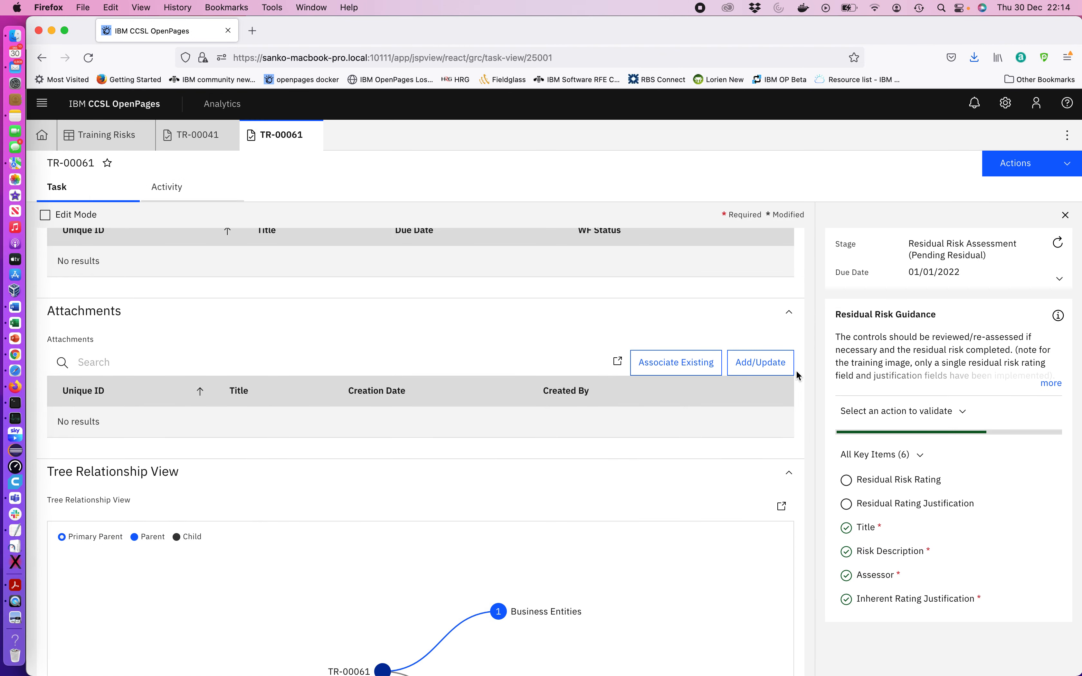
# Attach Export-Training_Risk-14458.xls from Downloads to TR-00061 with the title demo
pyautogui.click(771, 366)
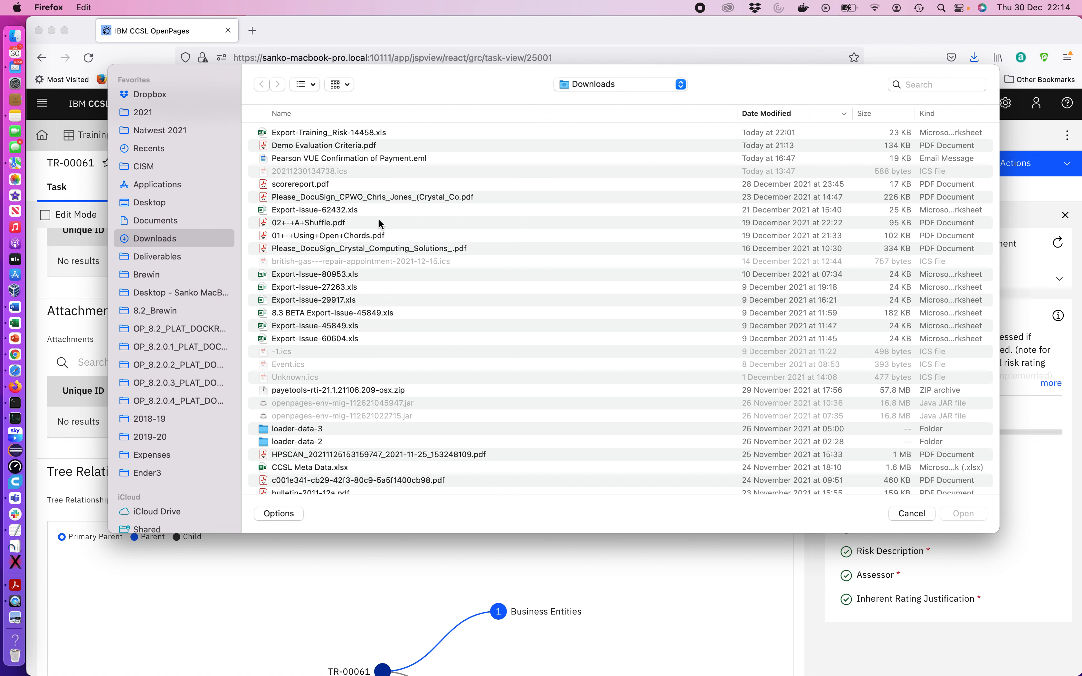
pyautogui.click(302, 134)
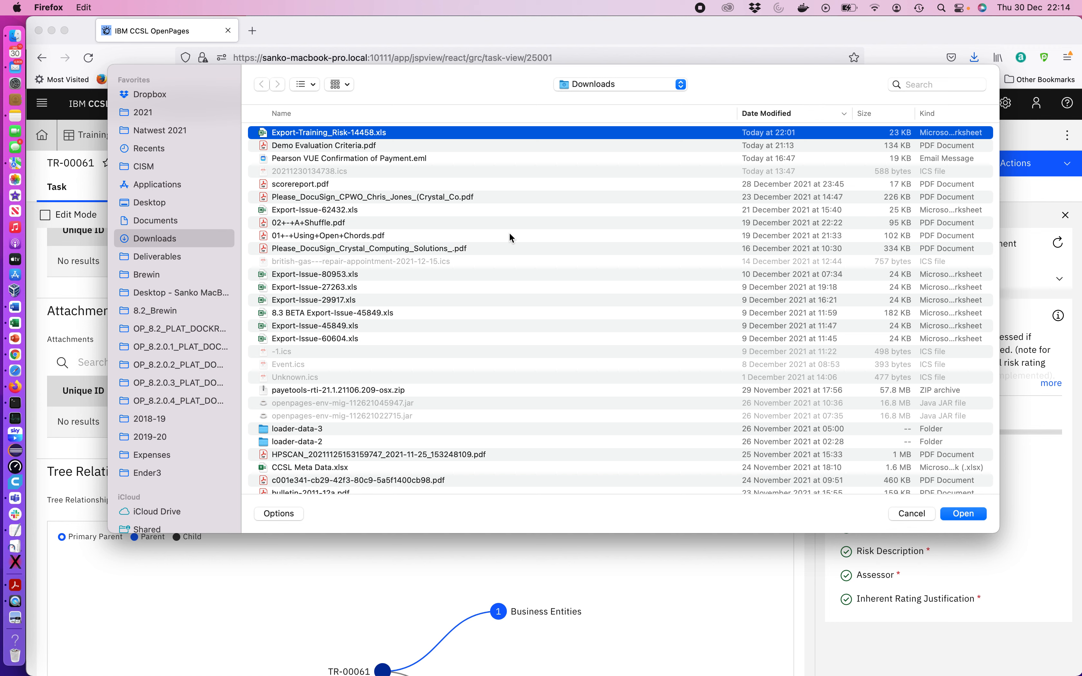
pyautogui.click(976, 514)
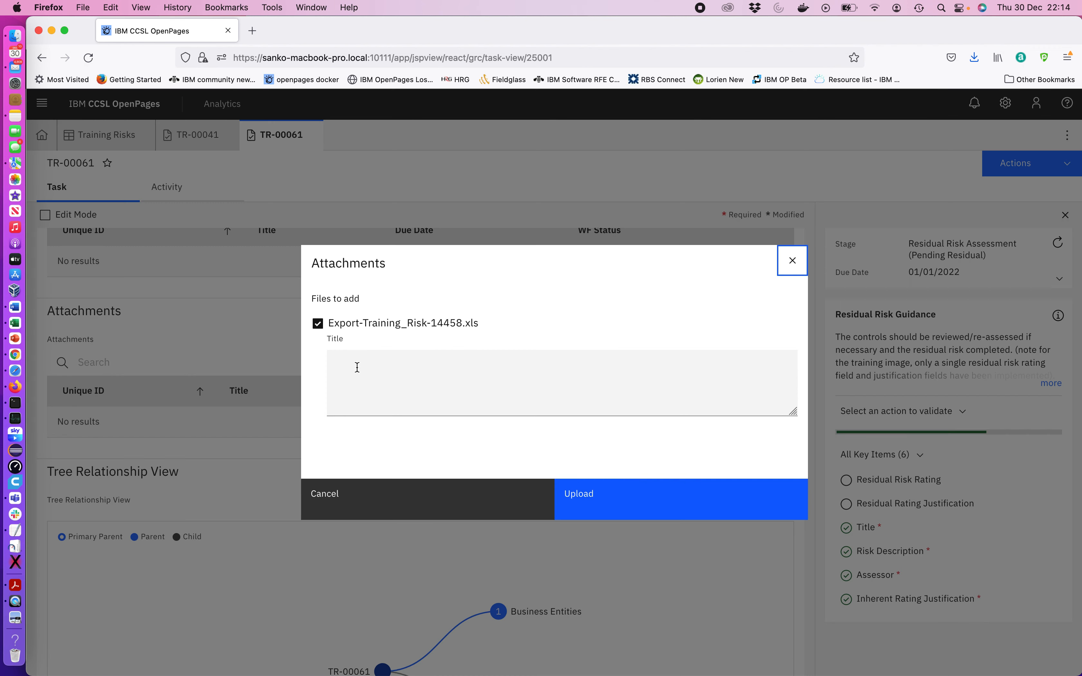
pyautogui.click(357, 367)
pyautogui.write('demo')
pyautogui.click(592, 493)
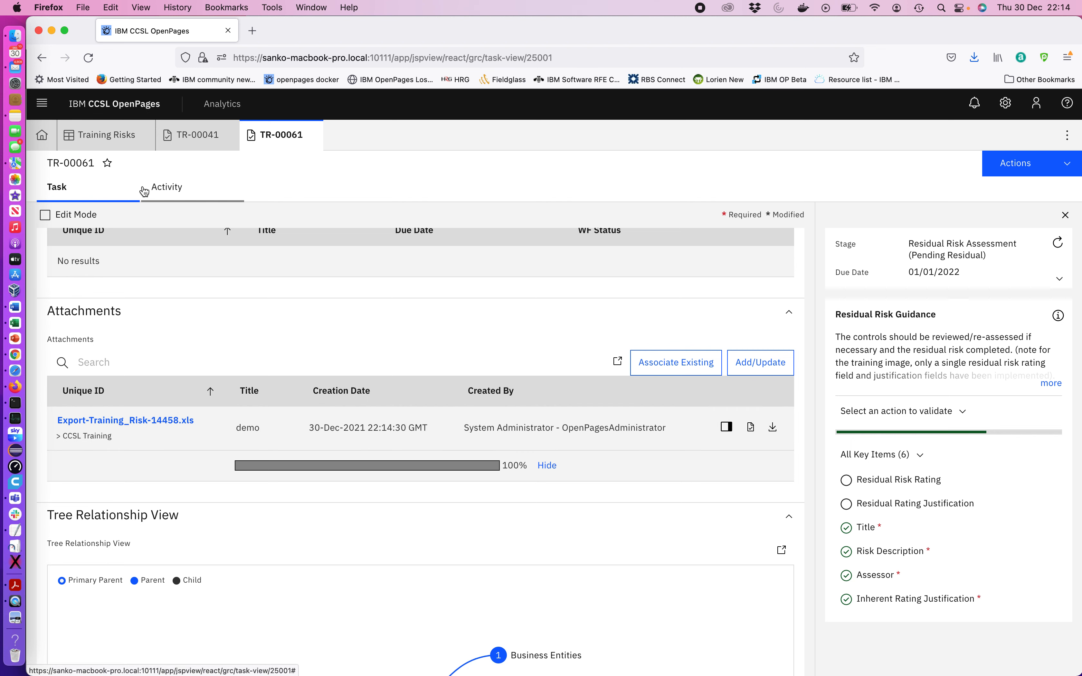
# Review TR-00061's activity history, then return to its task view
pyautogui.click(164, 189)
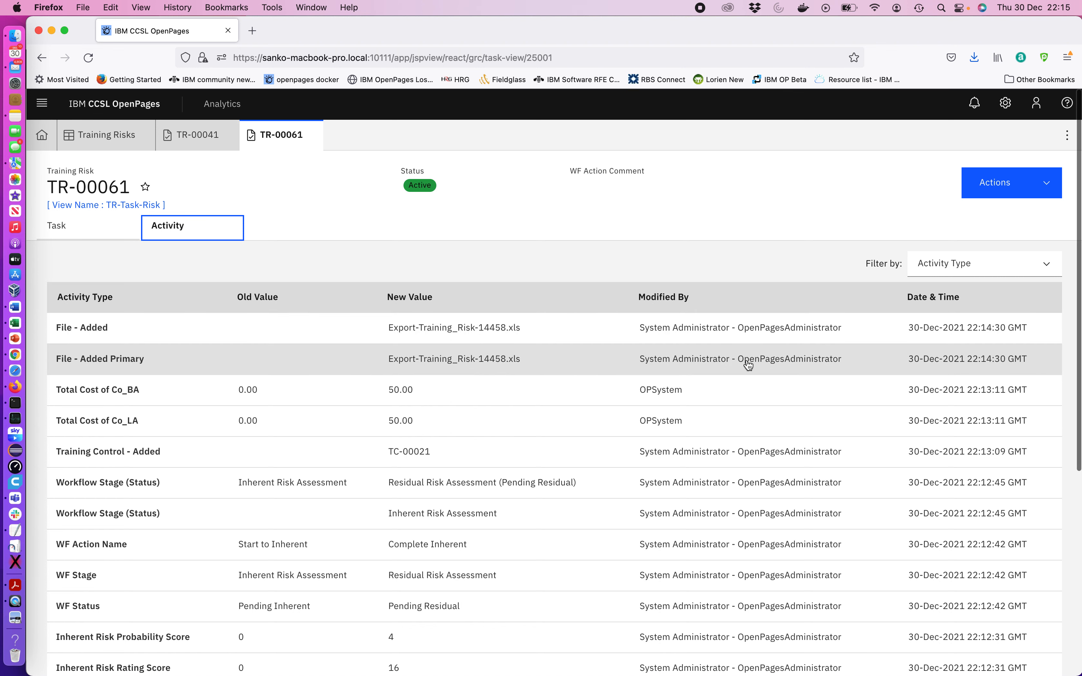
pyautogui.scroll(-1, 124, 485)
pyautogui.scroll(-1, 125, 485)
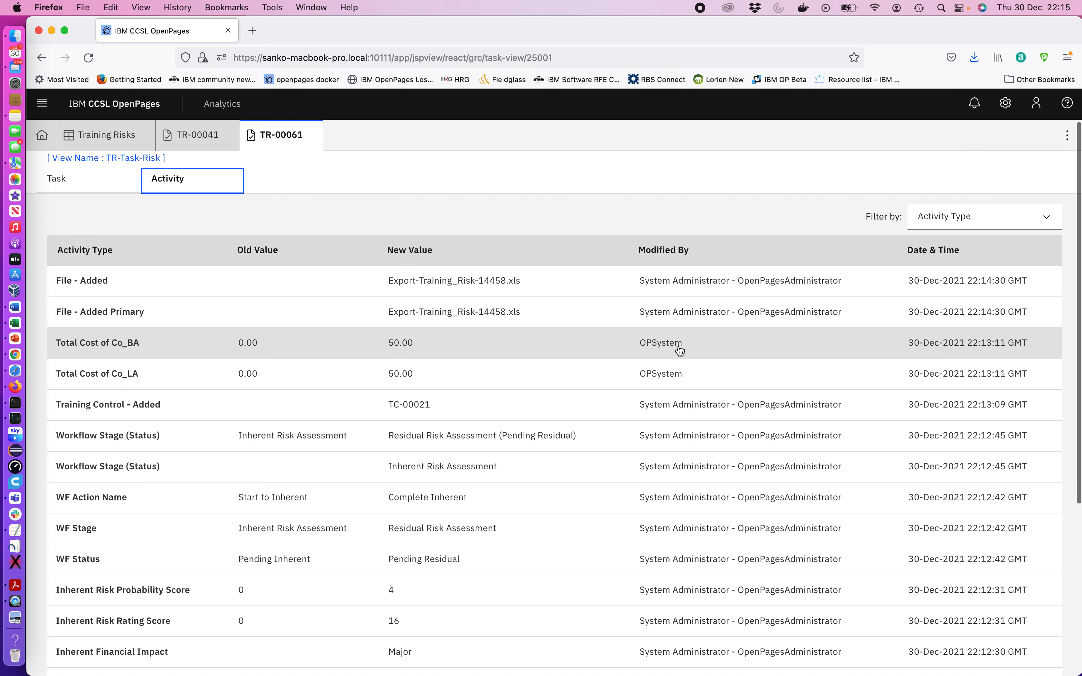
pyautogui.click(57, 183)
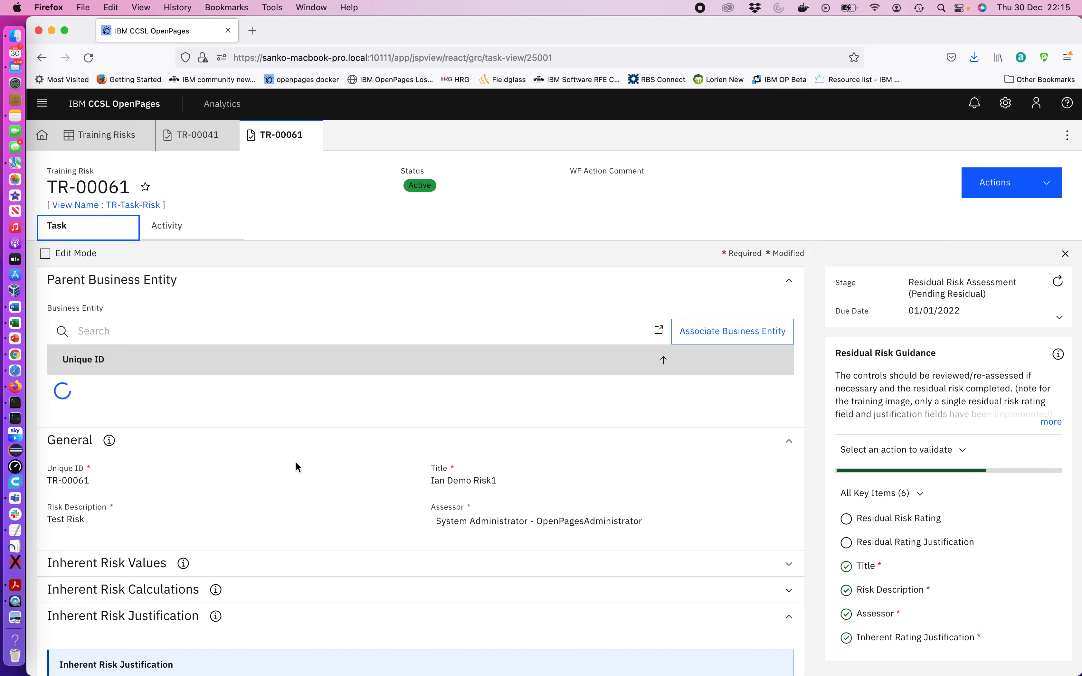
# Expand the Training Controls, Files and Business Entities nodes in TR-00061's tree relationship view
pyautogui.scroll(-15, 296, 463)
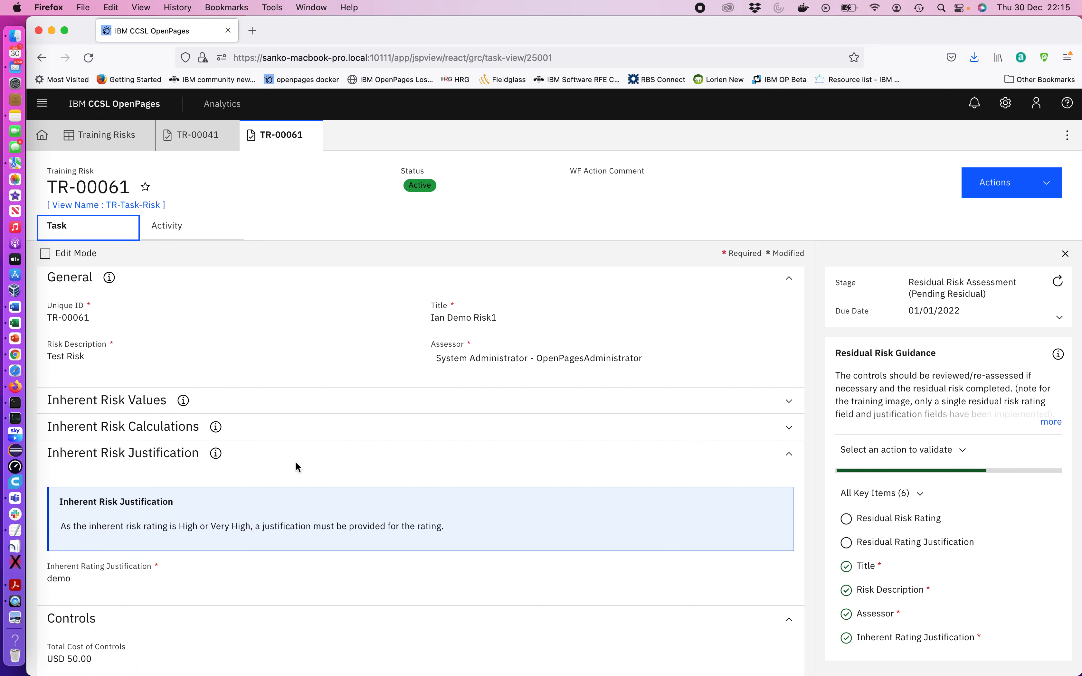
pyautogui.scroll(-8, 296, 463)
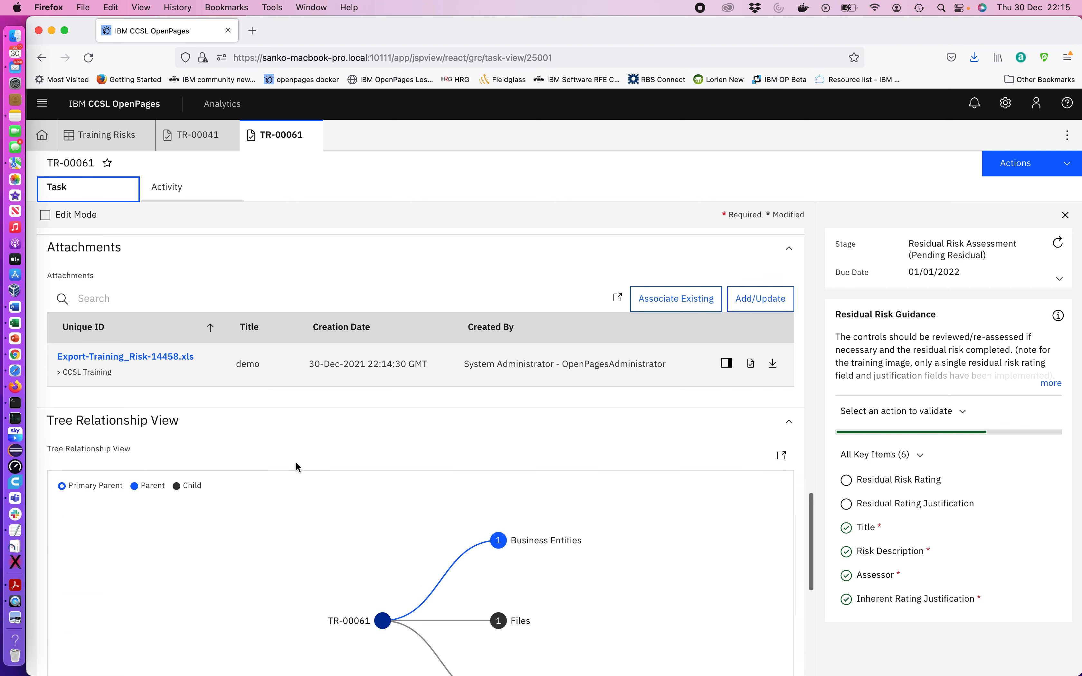
pyautogui.scroll(-3, 296, 465)
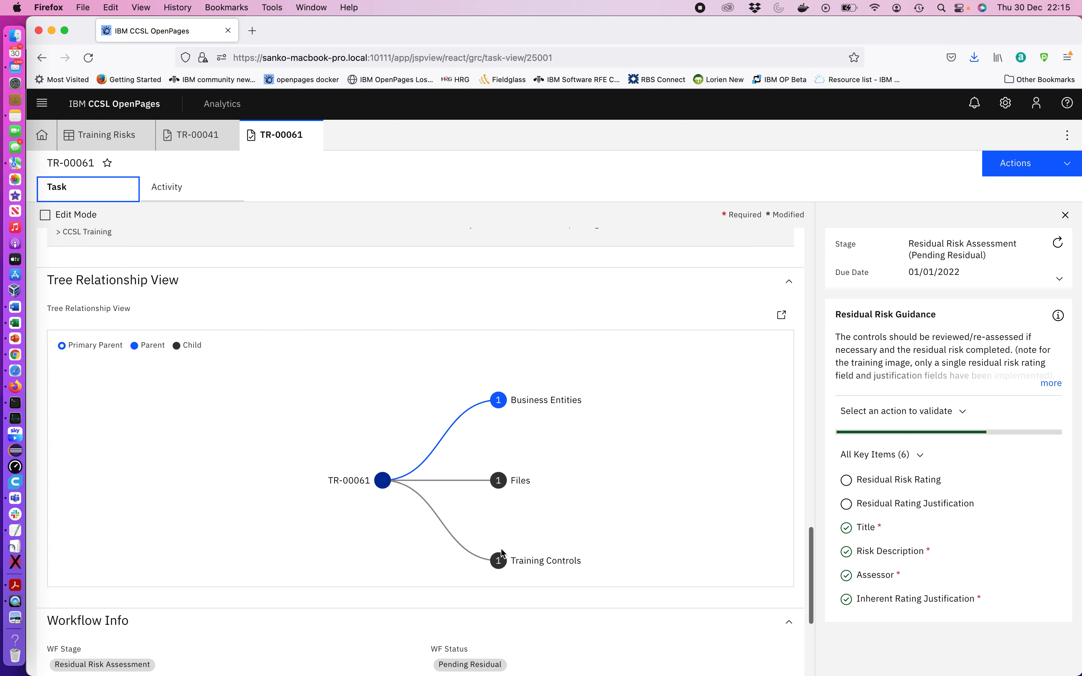
pyautogui.click(499, 562)
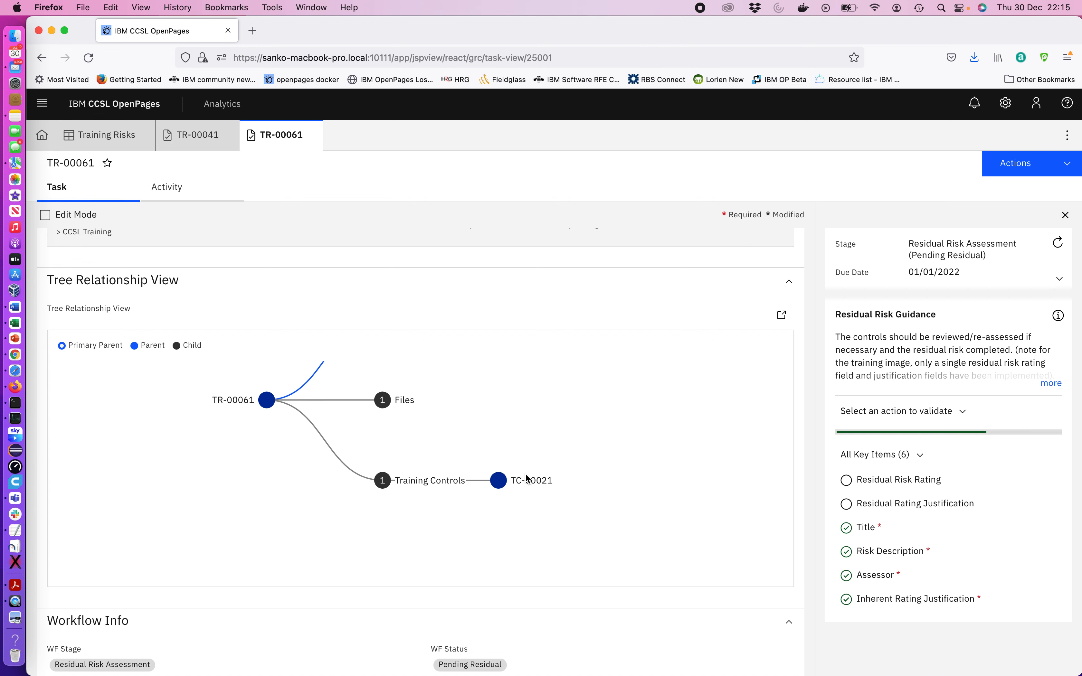
pyautogui.click(383, 400)
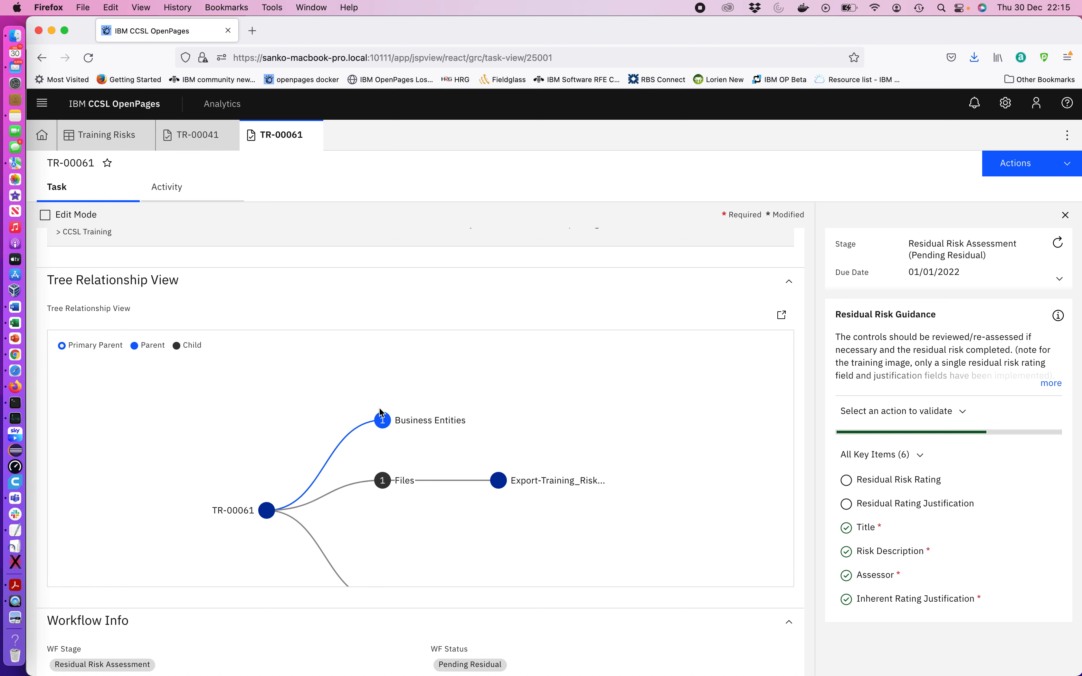
pyautogui.click(383, 420)
pyautogui.scroll(-5, 577, 537)
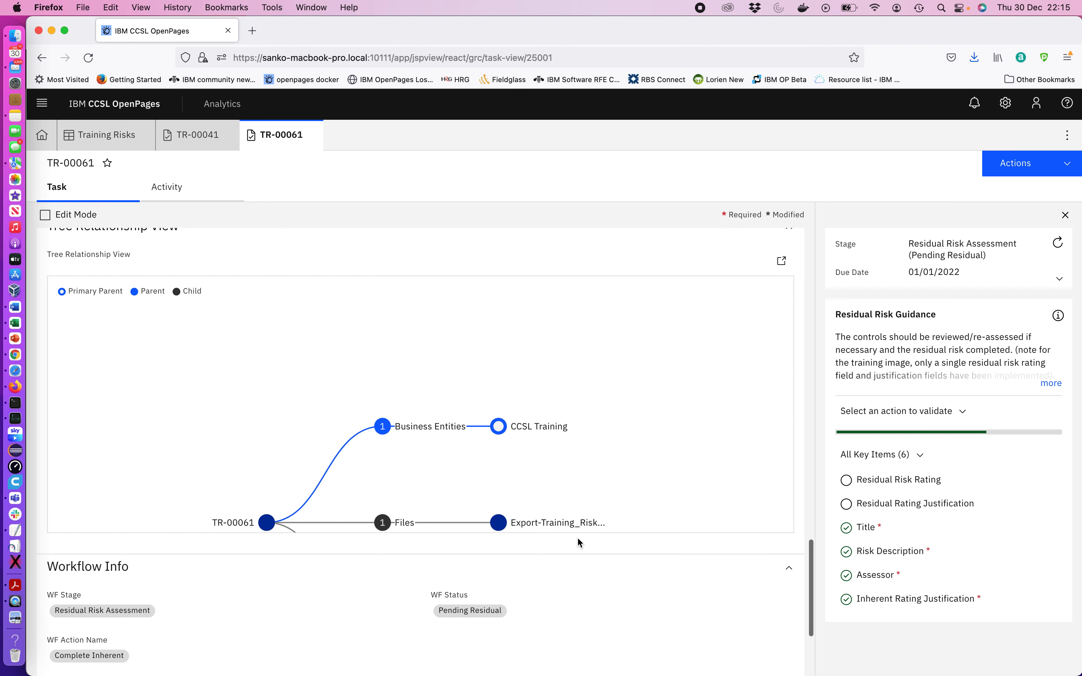
pyautogui.scroll(-2, 576, 537)
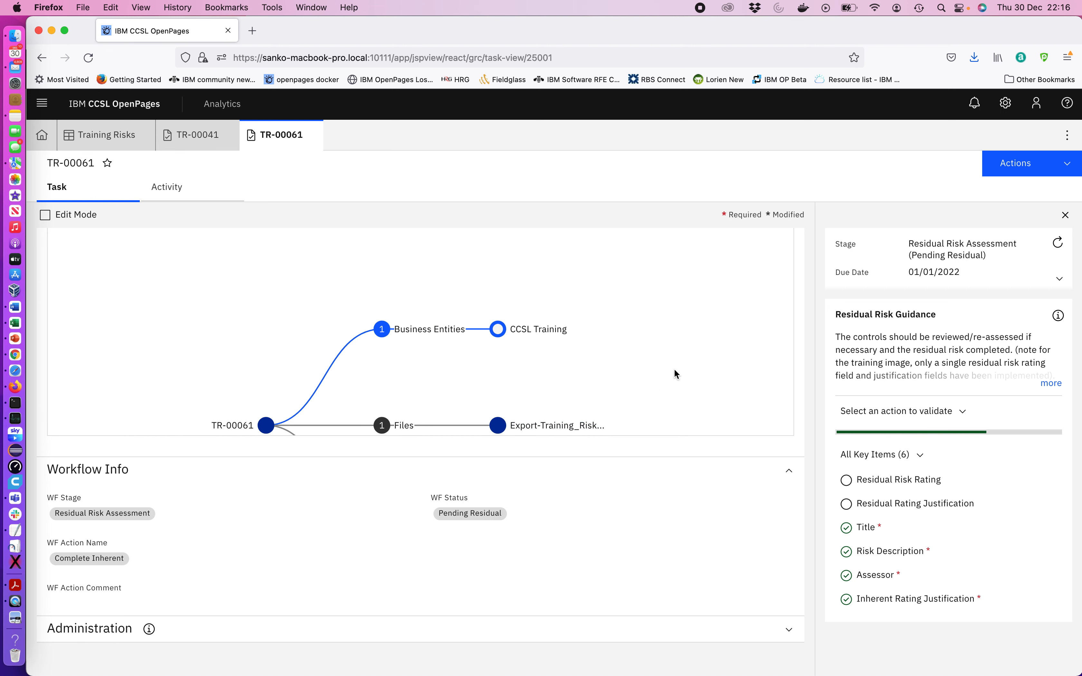
pyautogui.scroll(3, 673, 371)
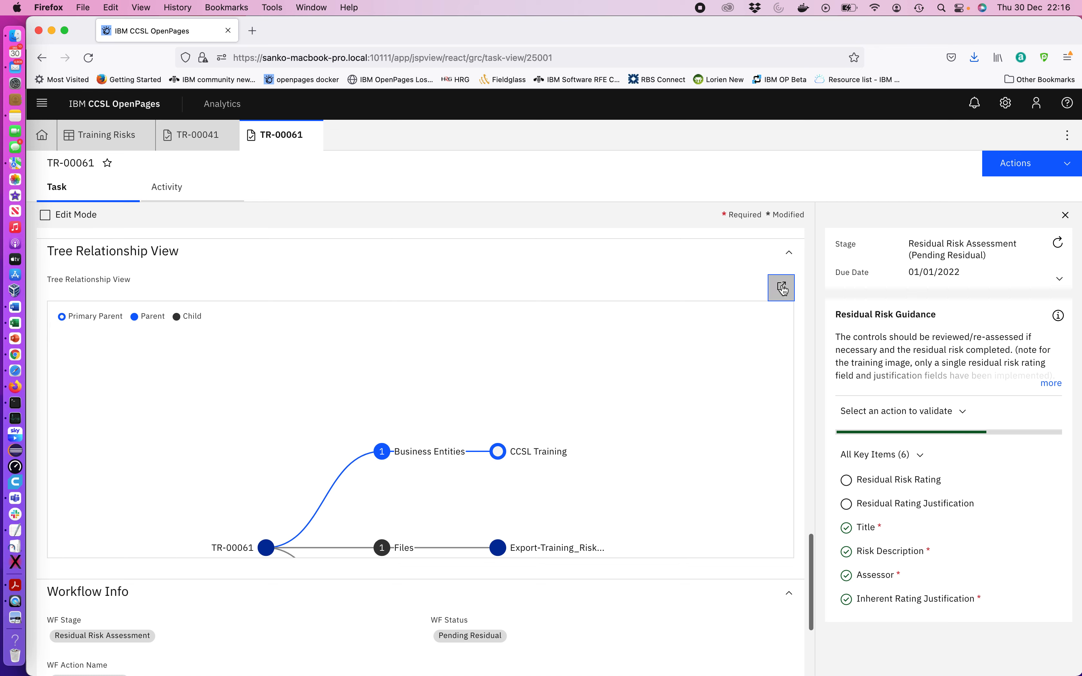
# Open the relationship tree in its own tab and explore the Training Controls node and TC-00021's details
pyautogui.click(781, 287)
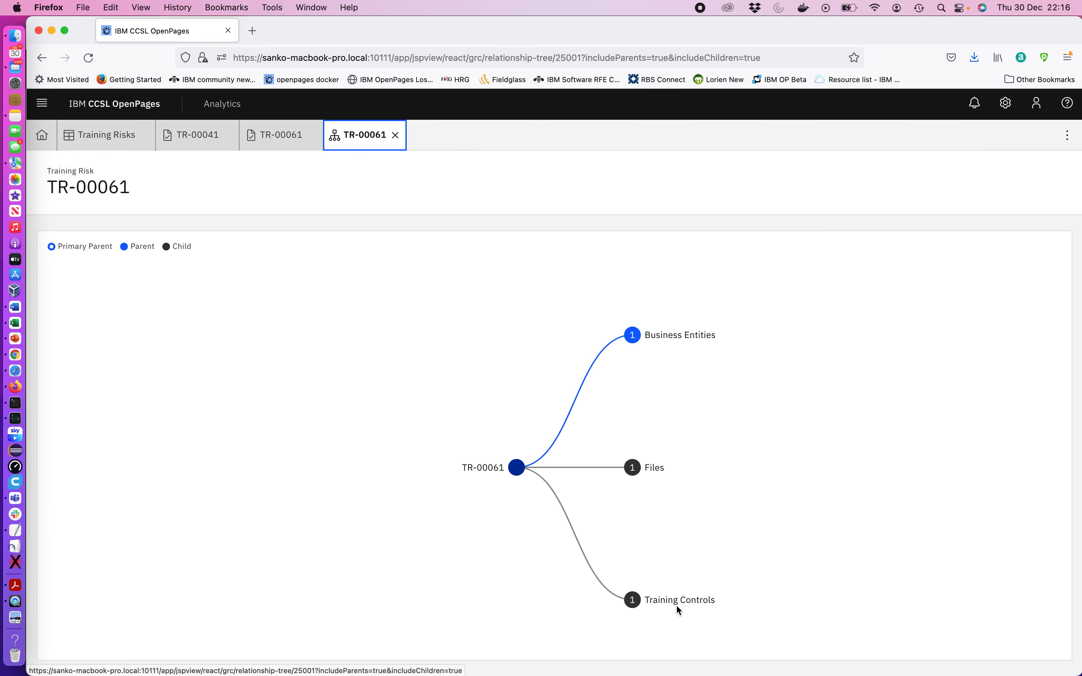
pyautogui.click(678, 601)
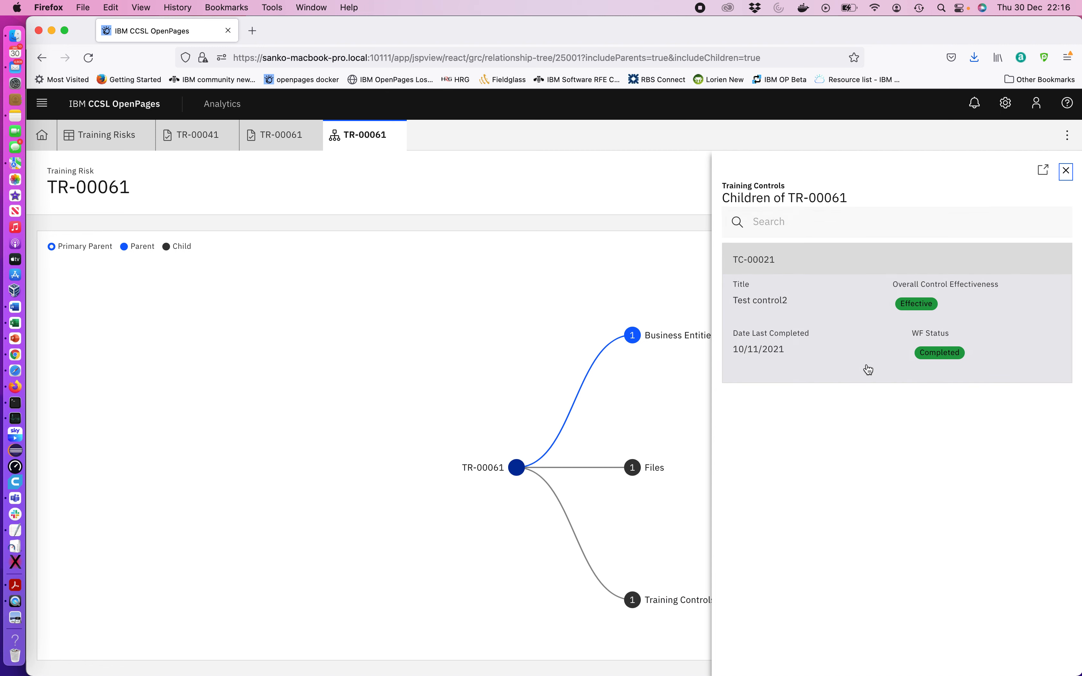
pyautogui.click(1065, 171)
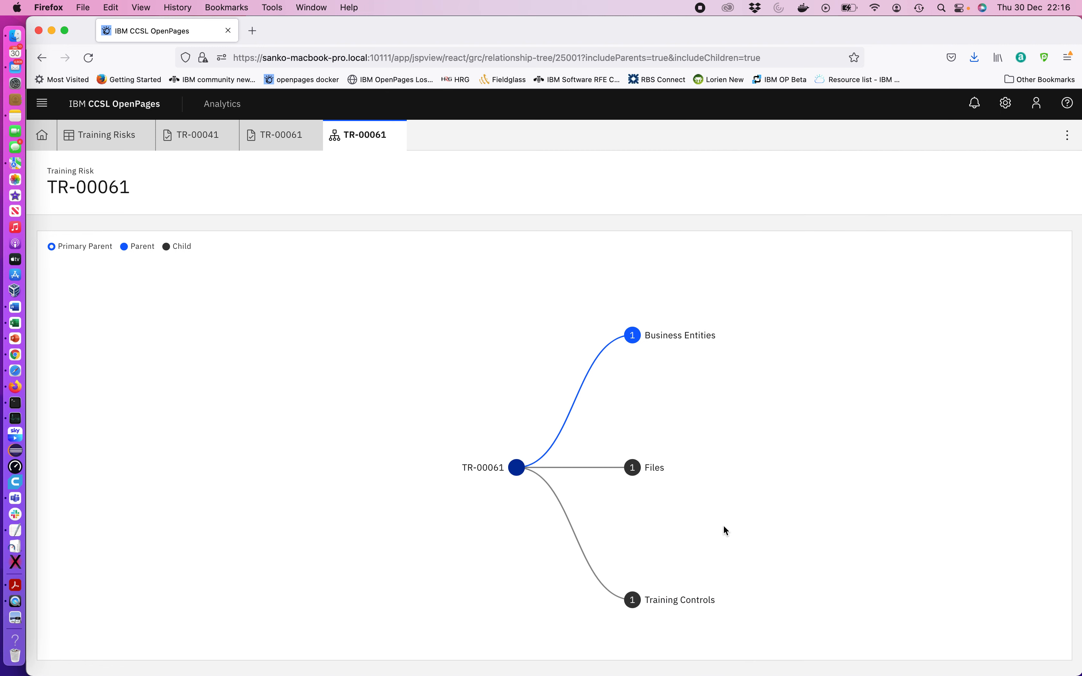
pyautogui.click(631, 602)
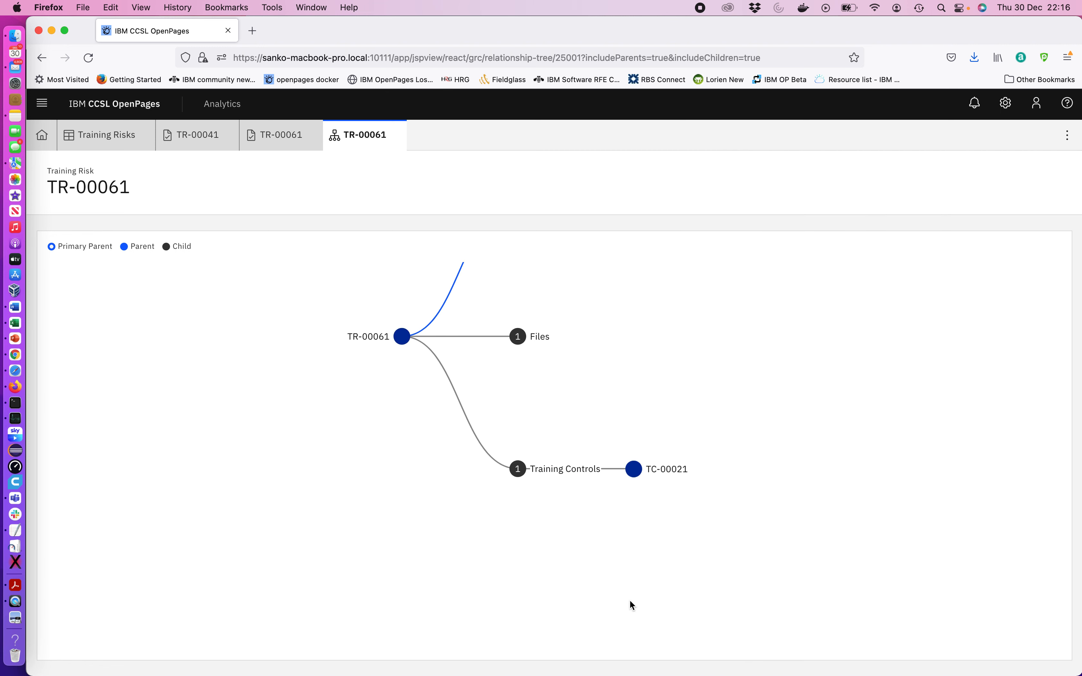
pyautogui.click(666, 469)
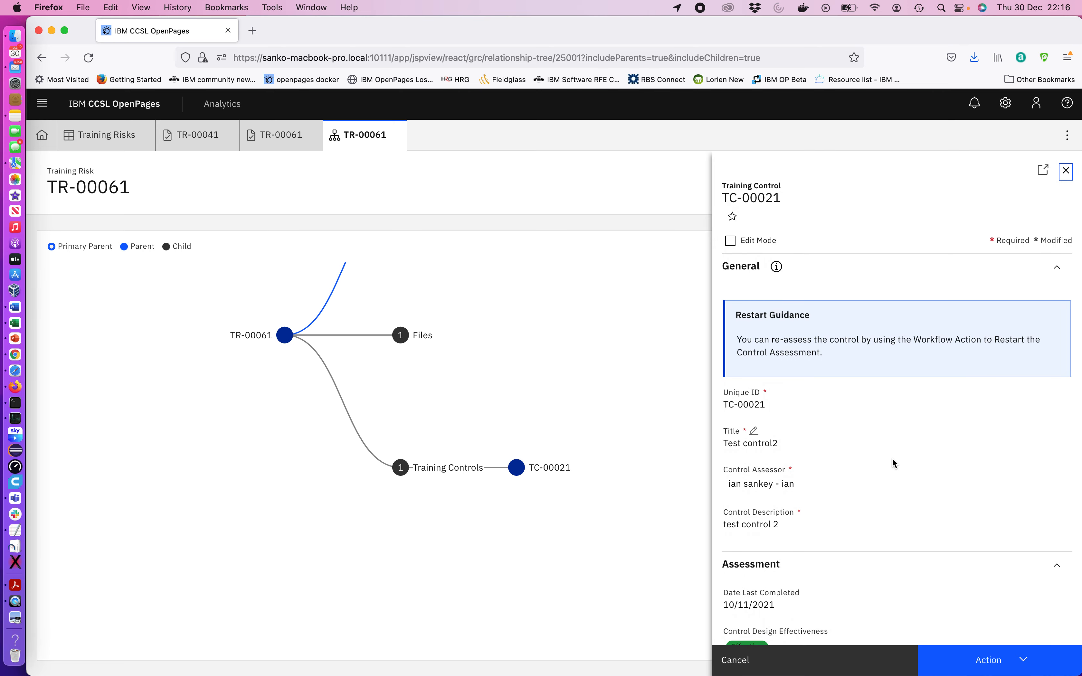
pyautogui.scroll(-7, 910, 502)
pyautogui.scroll(7, 911, 506)
pyautogui.click(1067, 171)
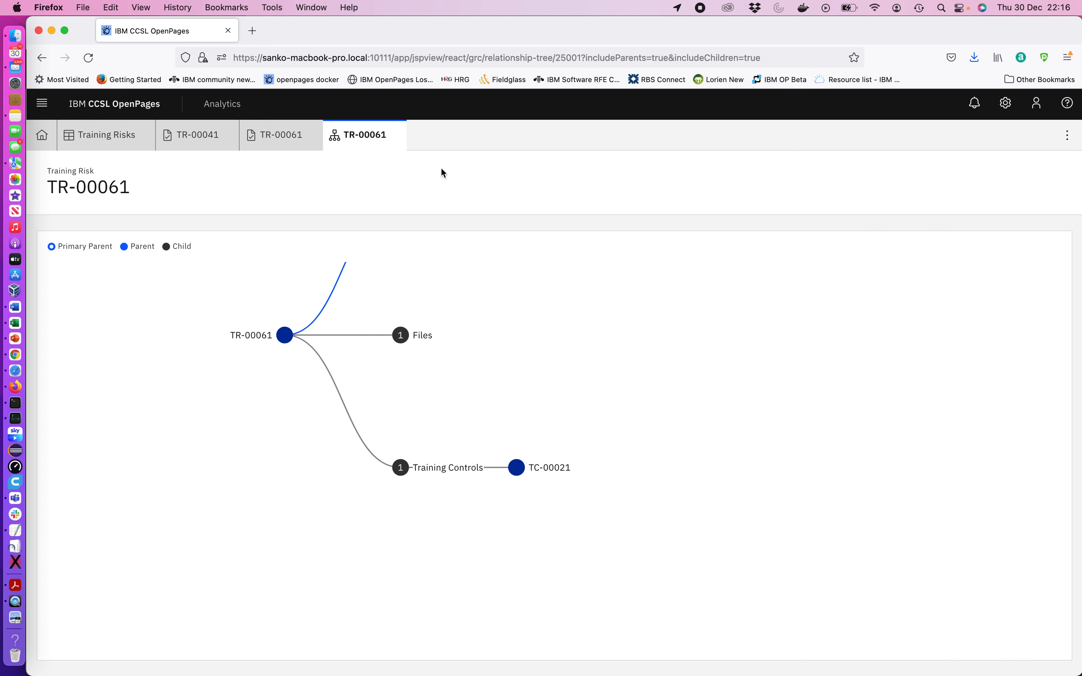
# Open the Assessment of TR Risk workflow from the Solution Configuration workflows list
pyautogui.click(1006, 103)
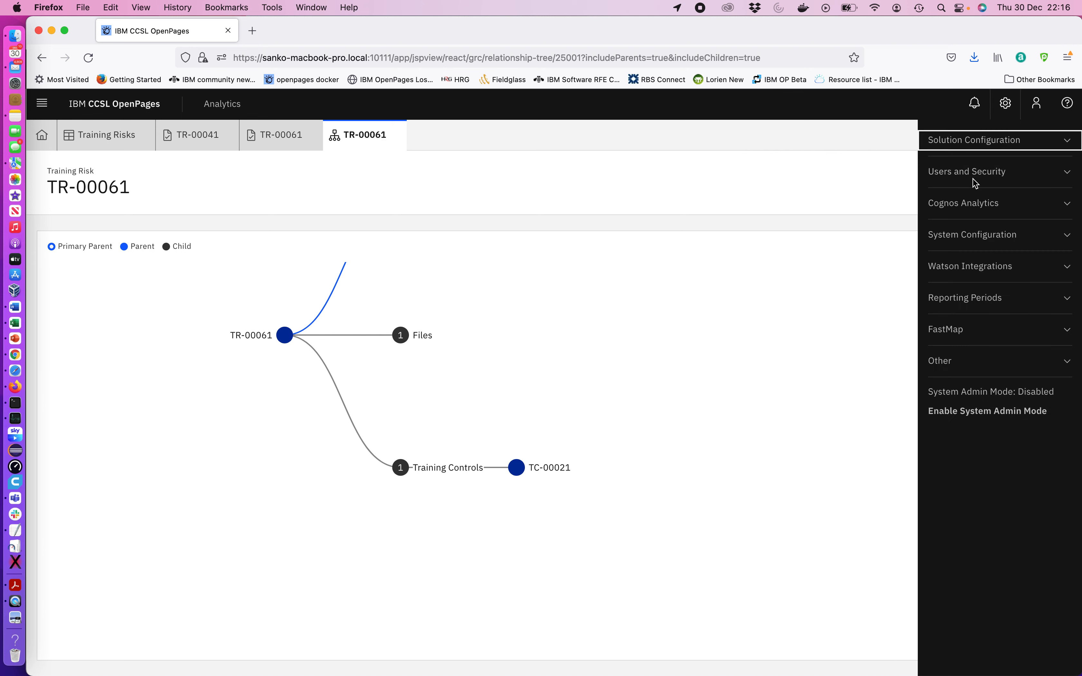
pyautogui.click(969, 140)
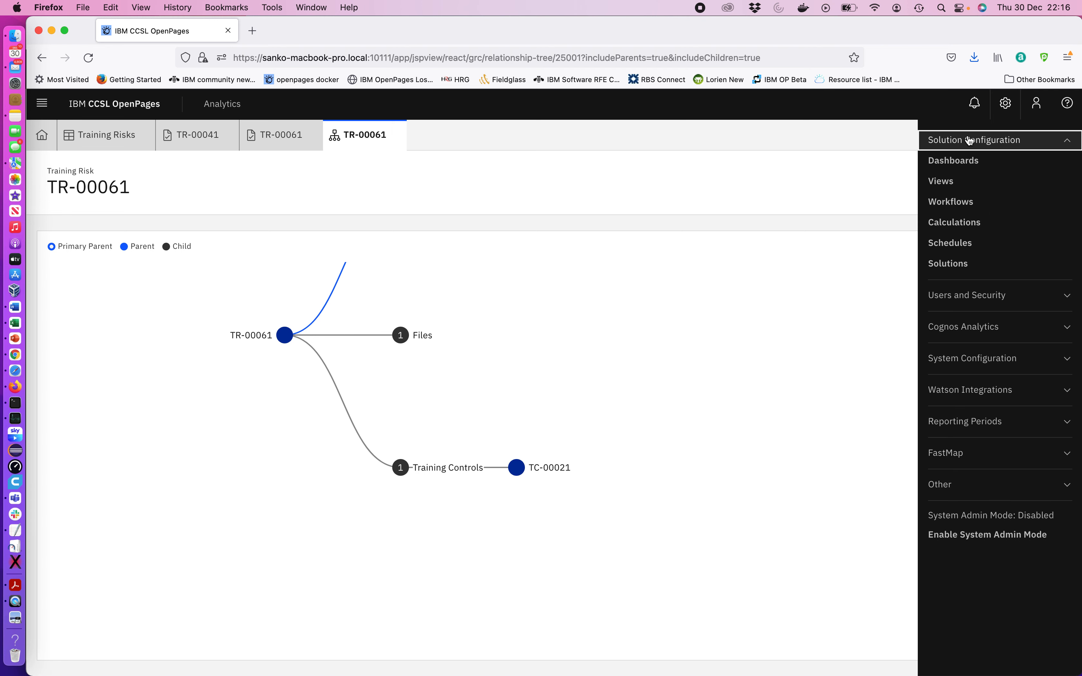
pyautogui.click(953, 203)
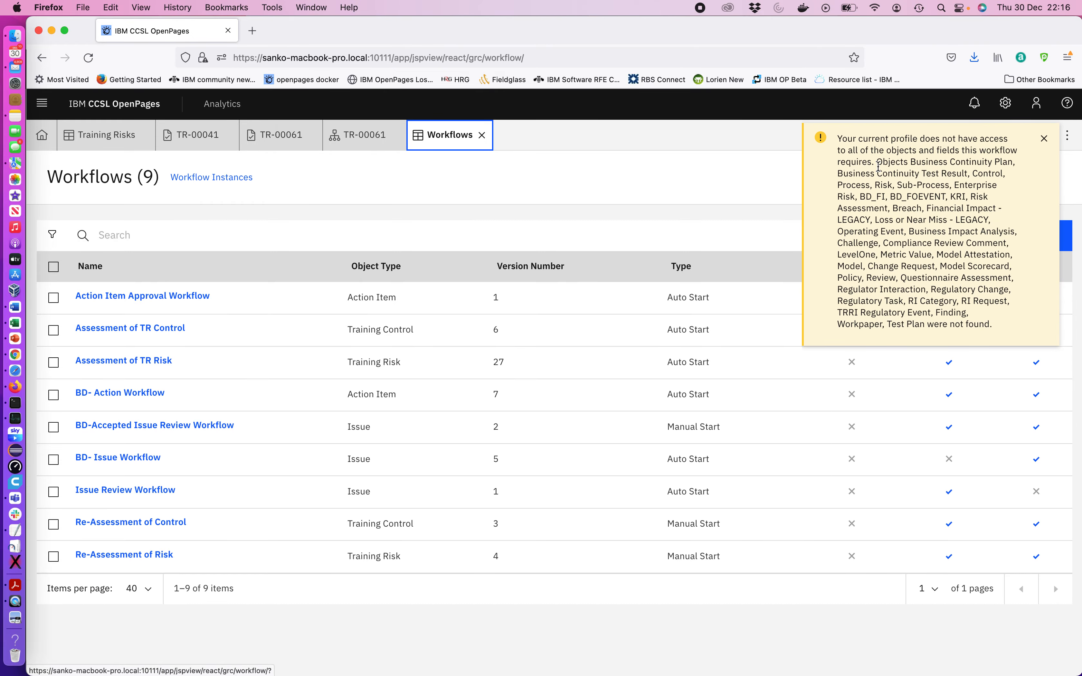
pyautogui.click(1044, 139)
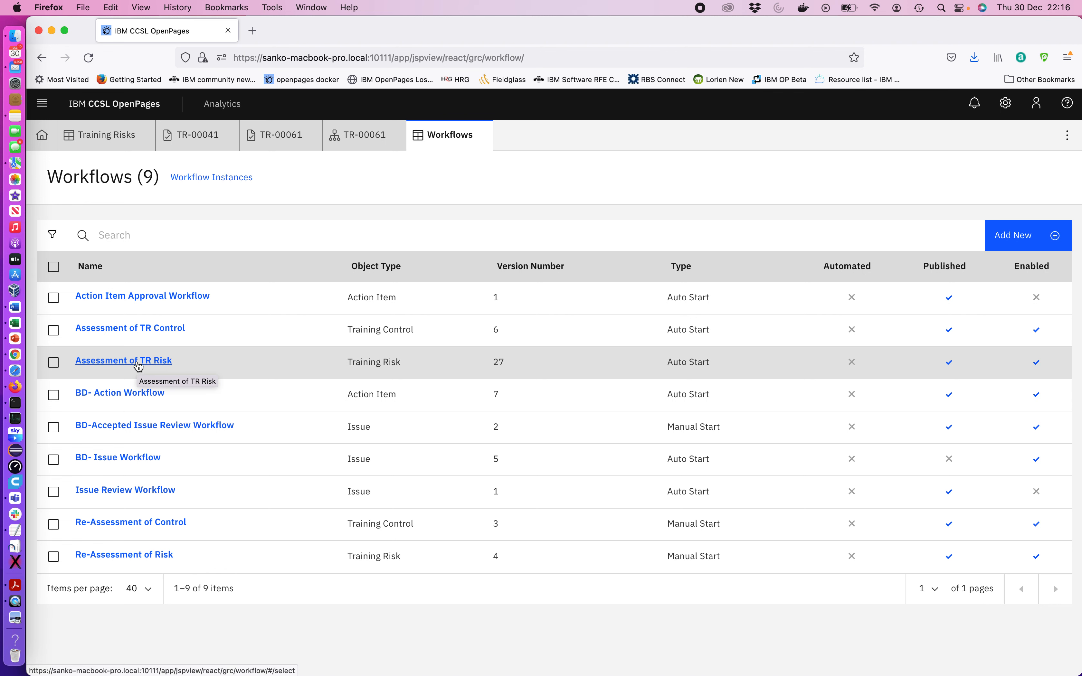
pyautogui.click(137, 362)
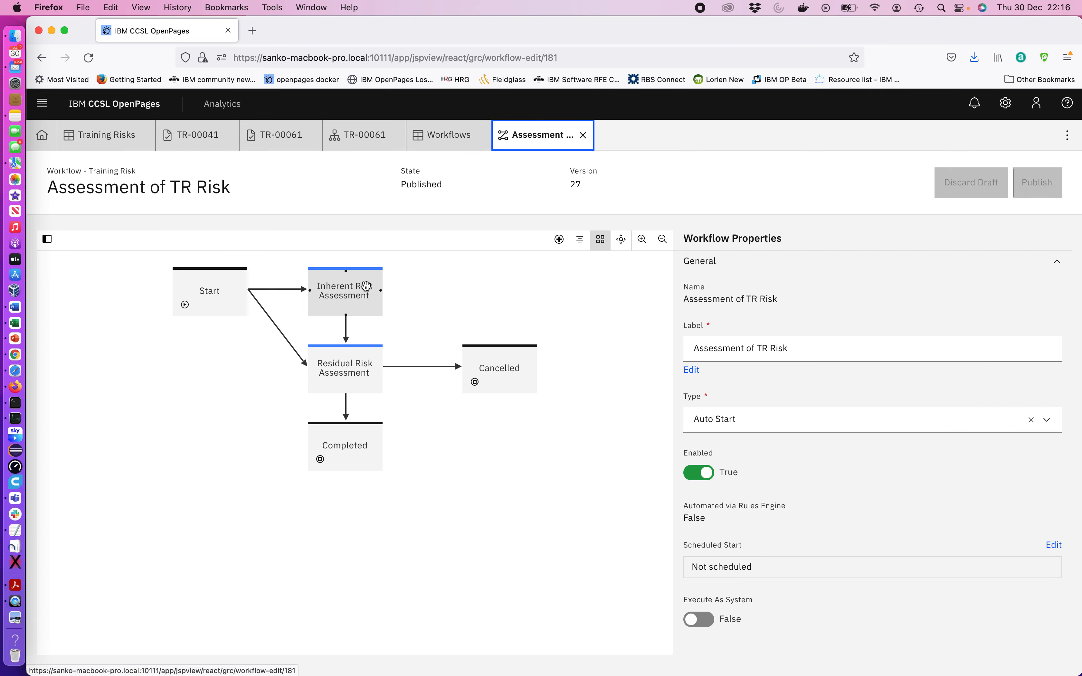
# Reposition the Completed, Residual Risk Assessment and Inherent Risk Assessment stages in the workflow diagram
pyautogui.moveTo(349, 453); pyautogui.dragTo(352, 487)
pyautogui.moveTo(342, 366); pyautogui.dragTo(340, 398)
pyautogui.moveTo(339, 293); pyautogui.dragTo(339, 311)
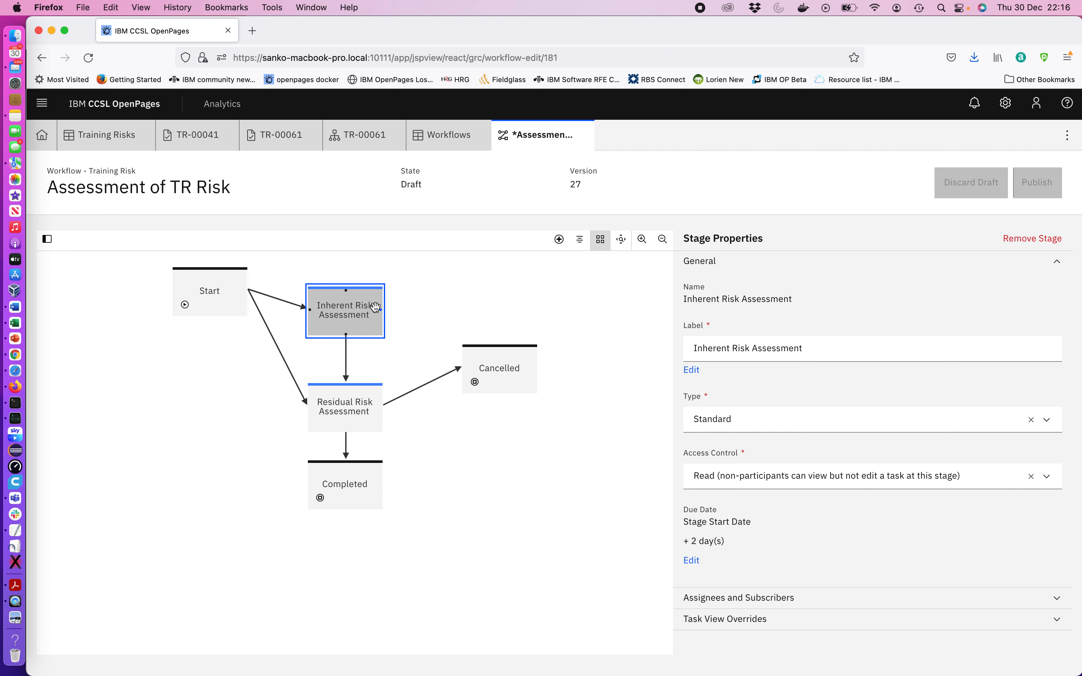
pyautogui.moveTo(349, 412); pyautogui.dragTo(349, 393)
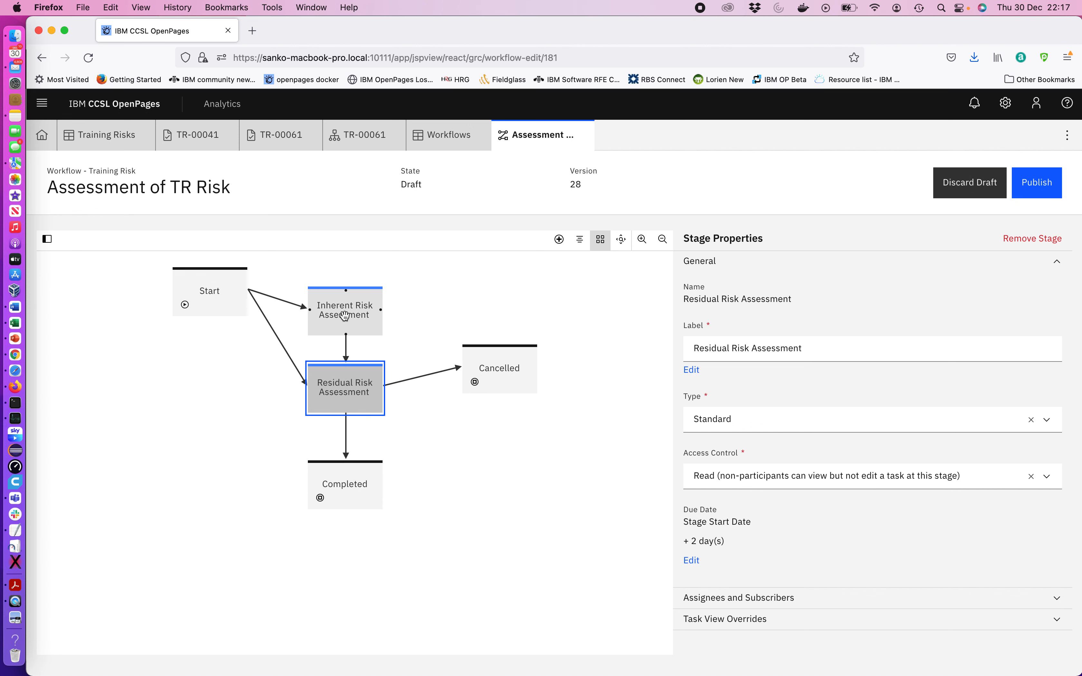
# Inspect the Complete Inherent action's properties, including its Email notification settings
pyautogui.click(346, 361)
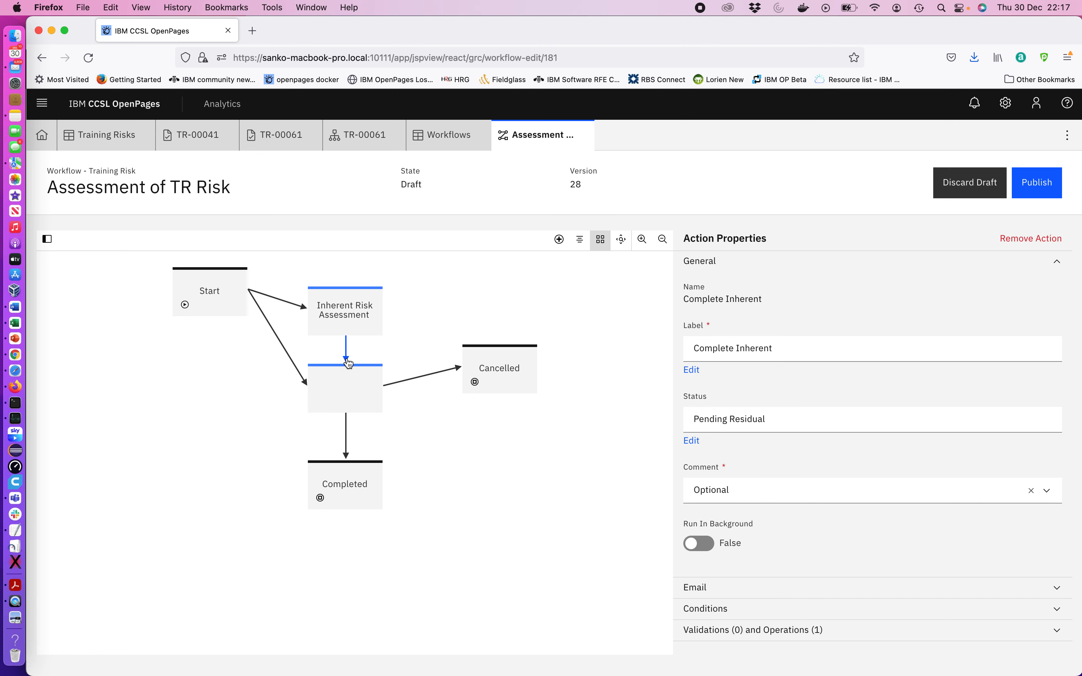
pyautogui.moveTo(785, 349); pyautogui.dragTo(661, 341)
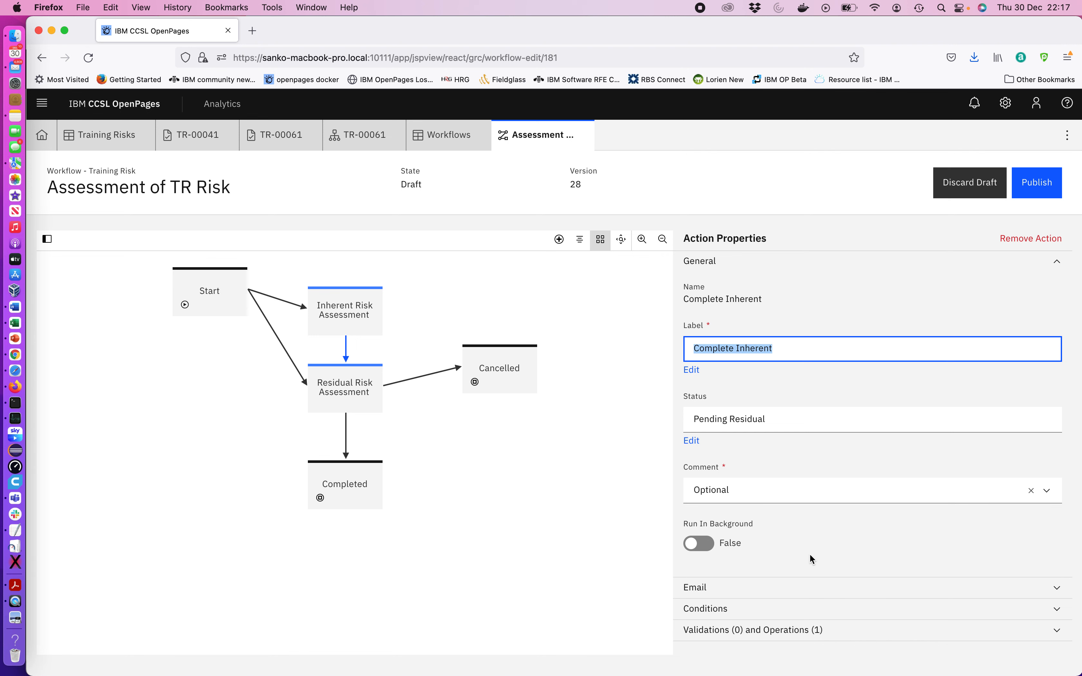
pyautogui.click(738, 590)
pyautogui.scroll(-3, 823, 615)
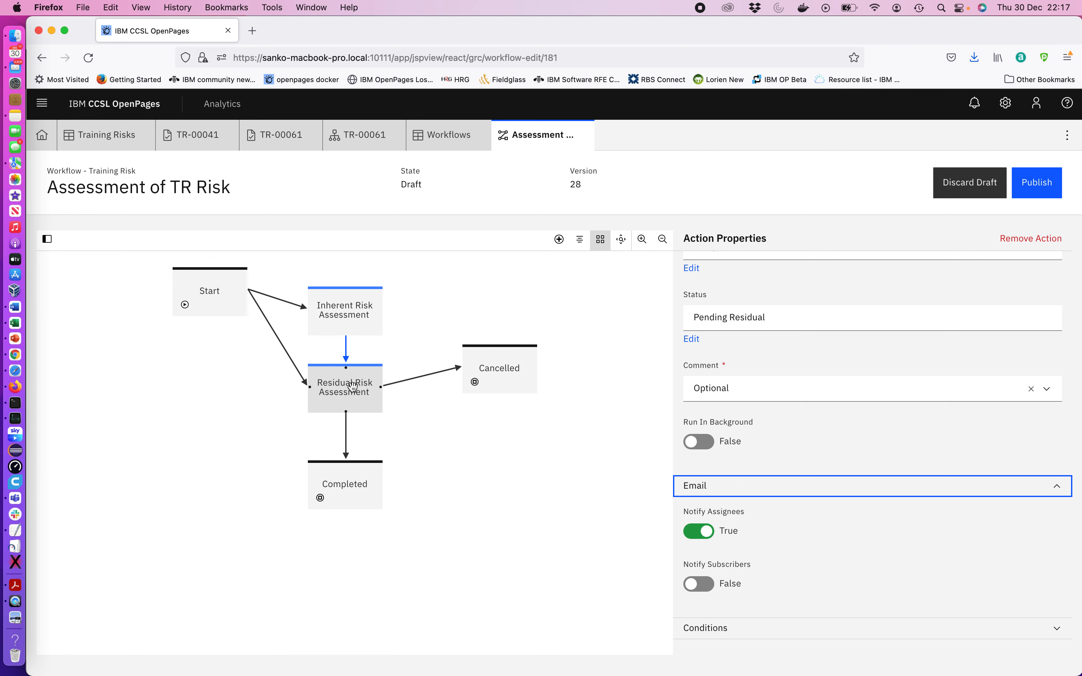
# Review the action's Conditions section, then close the workflow editor and Workflows list tabs
pyautogui.click(768, 627)
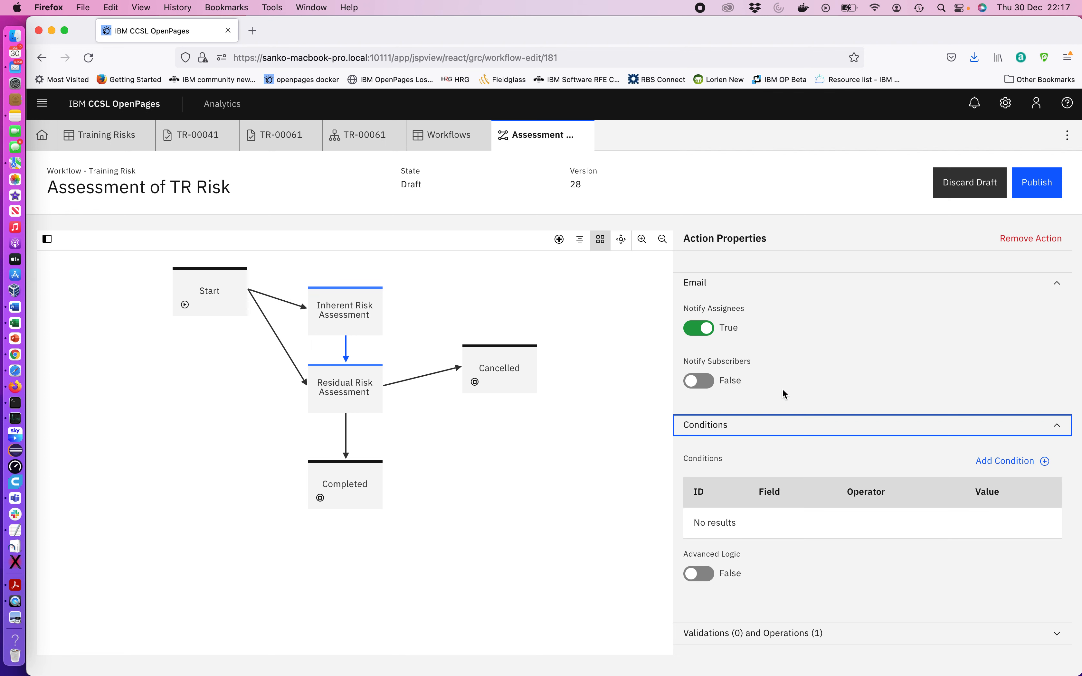
pyautogui.click(583, 135)
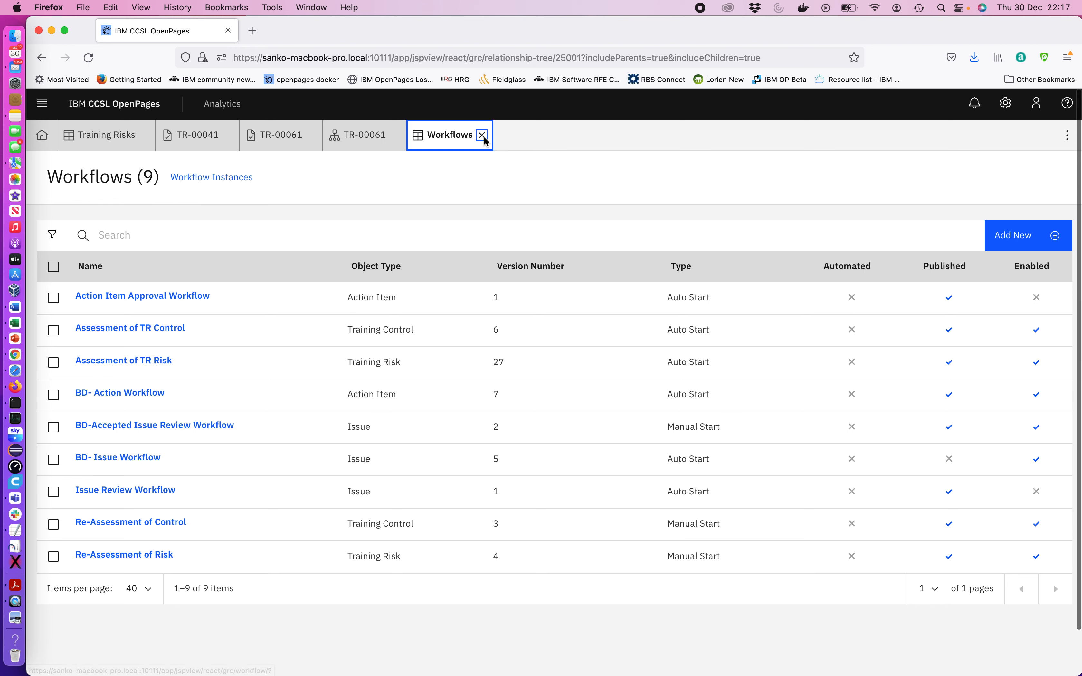
pyautogui.click(482, 135)
# Close the TR-00061 relationship tree tab, dismiss the access notice, and open TR-00061's TR-Task-Risk view definition
pyautogui.rightClick(296, 448)
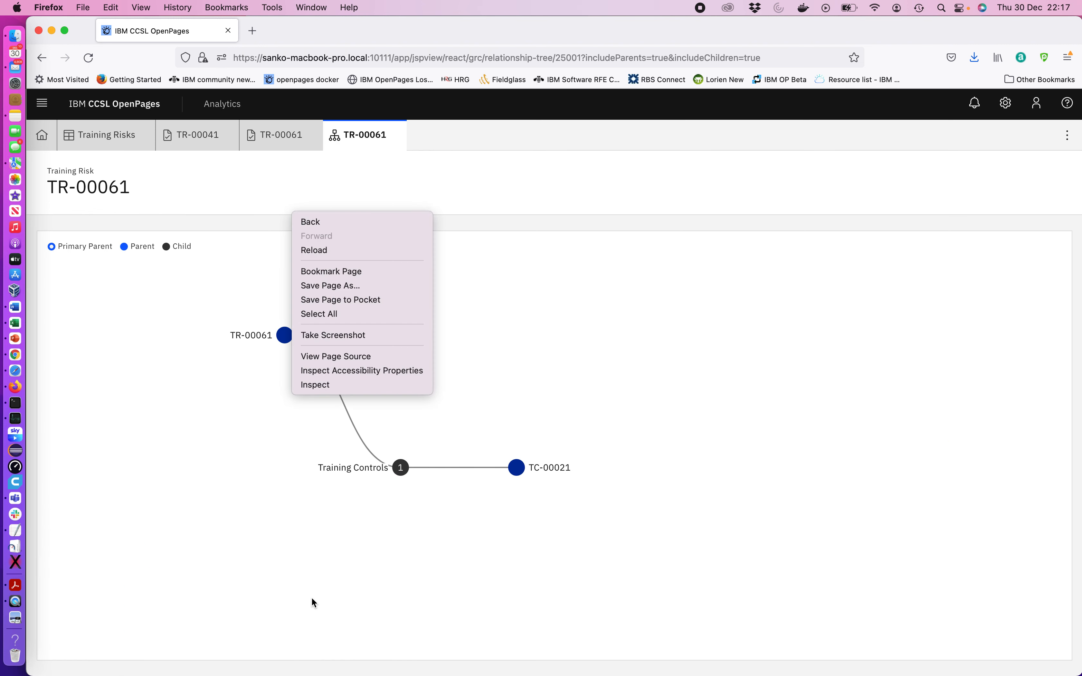
pyautogui.click(202, 586)
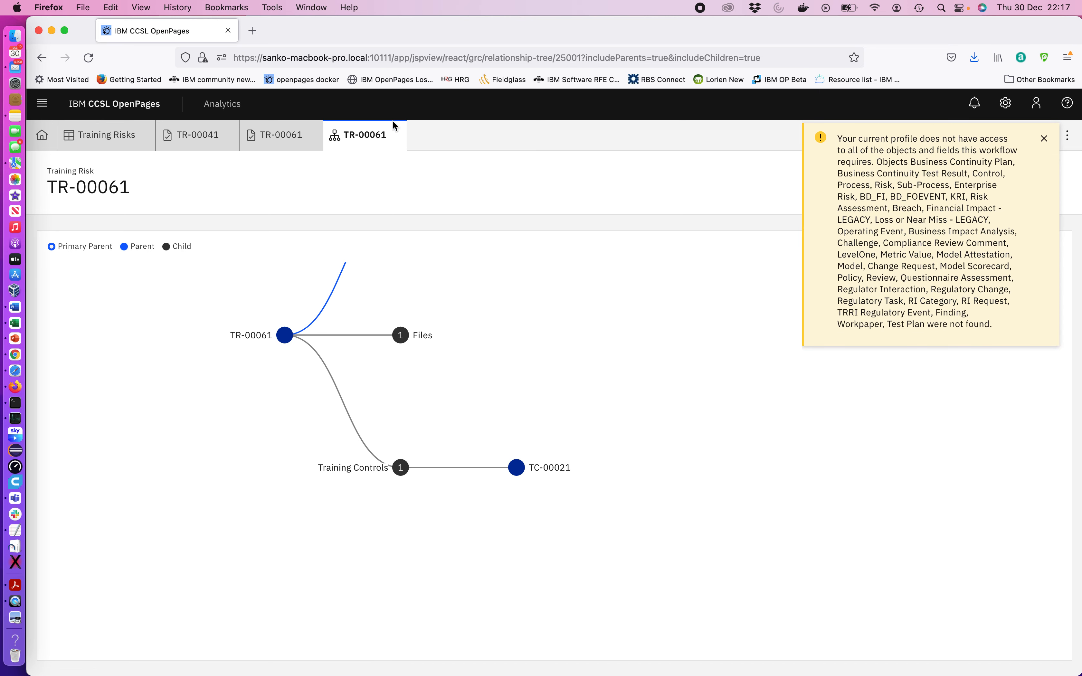
pyautogui.click(397, 135)
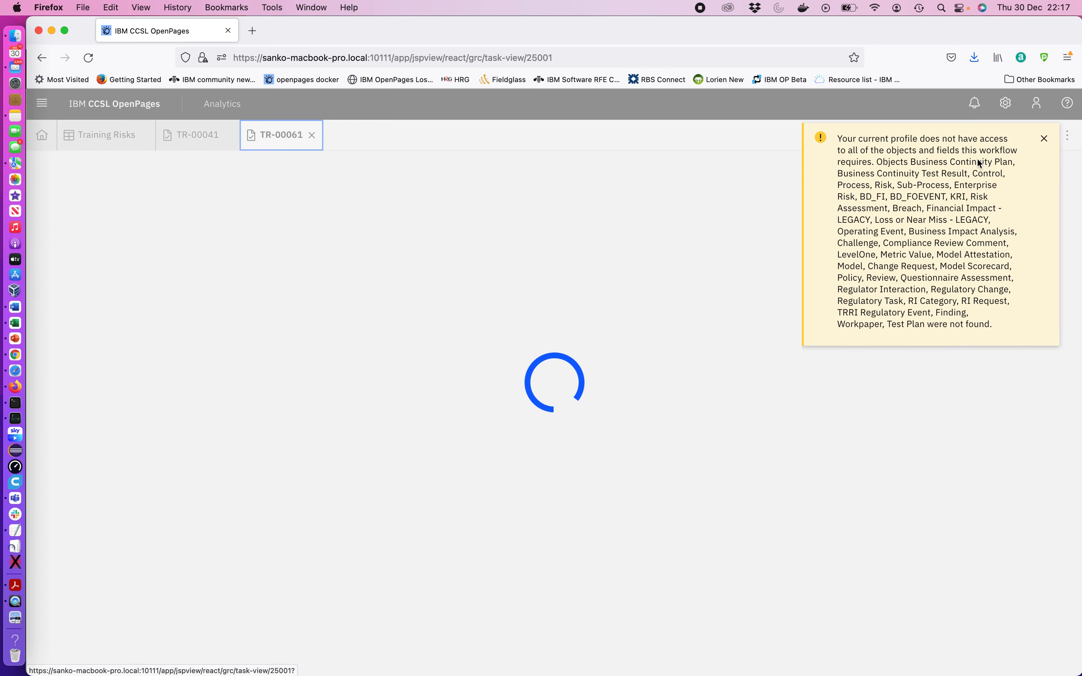
pyautogui.click(1044, 138)
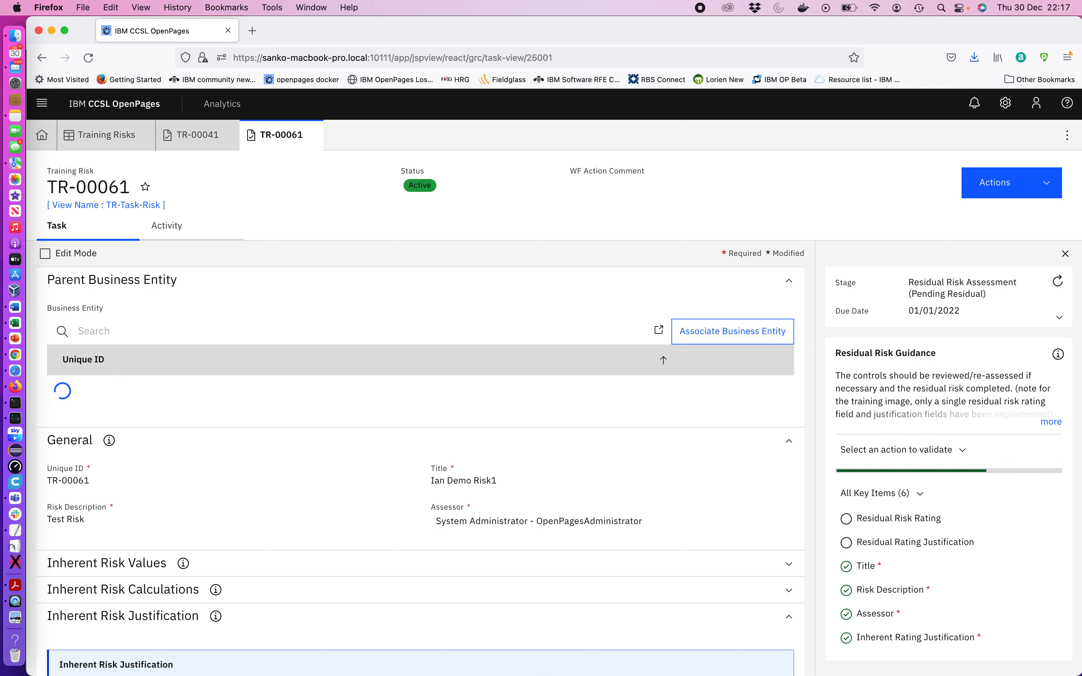
pyautogui.click(113, 206)
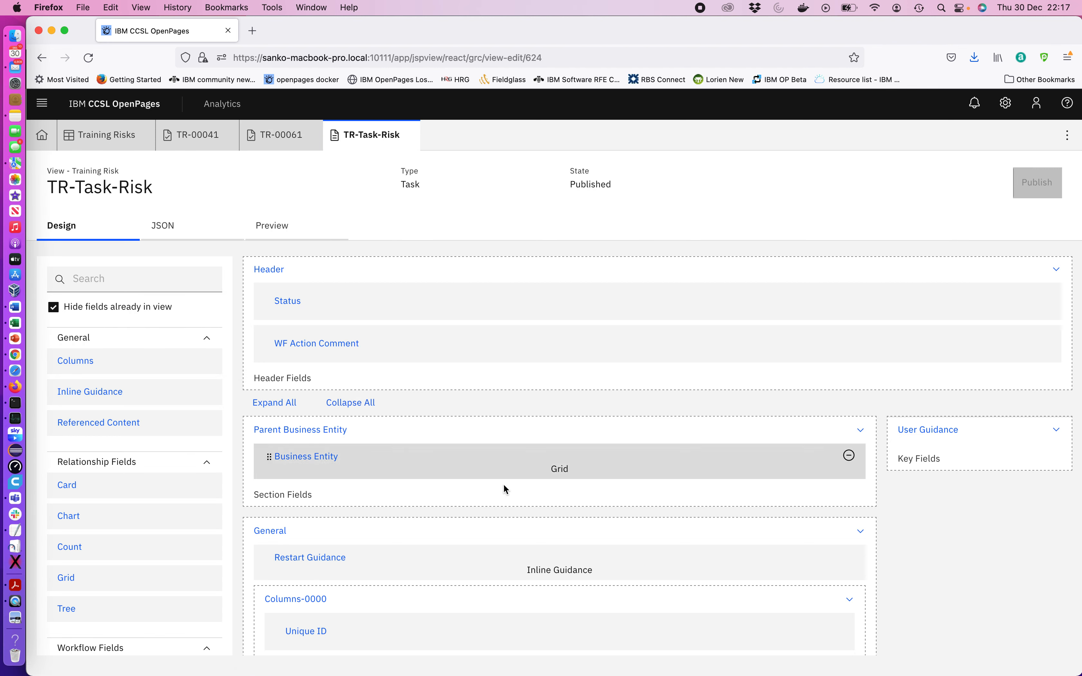
# Scroll through the view design and inspect the Inherent Risk Impact field's colour value properties
pyautogui.scroll(-5, 503, 483)
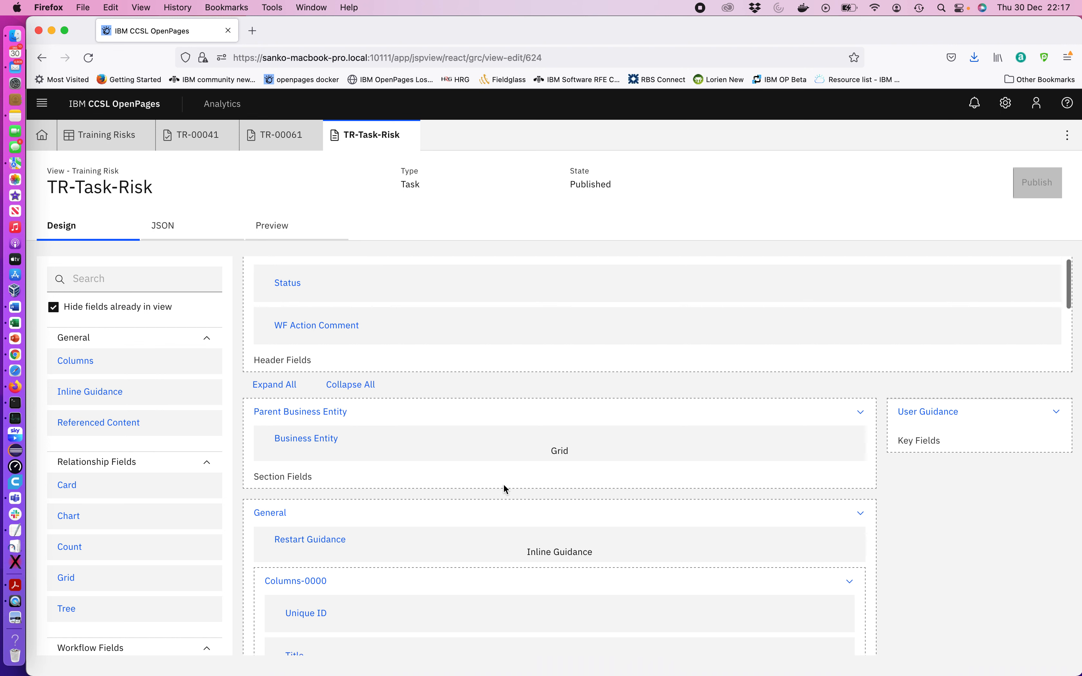
pyautogui.scroll(-9, 503, 483)
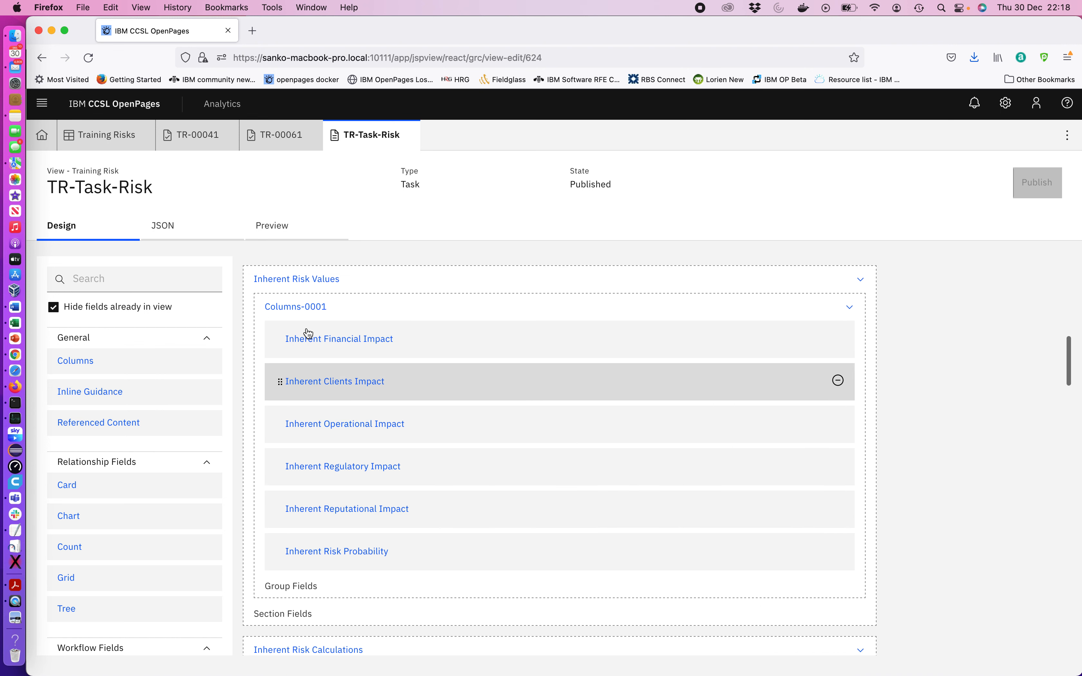
pyautogui.scroll(-4, 375, 487)
pyautogui.scroll(-3, 375, 489)
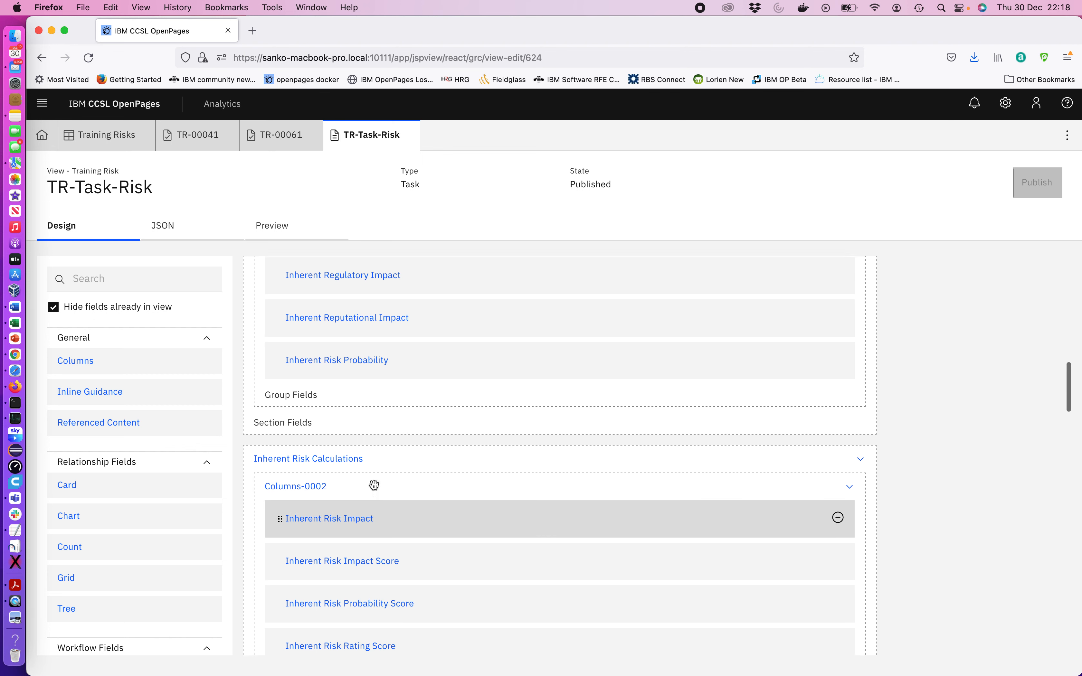
pyautogui.scroll(-2, 375, 548)
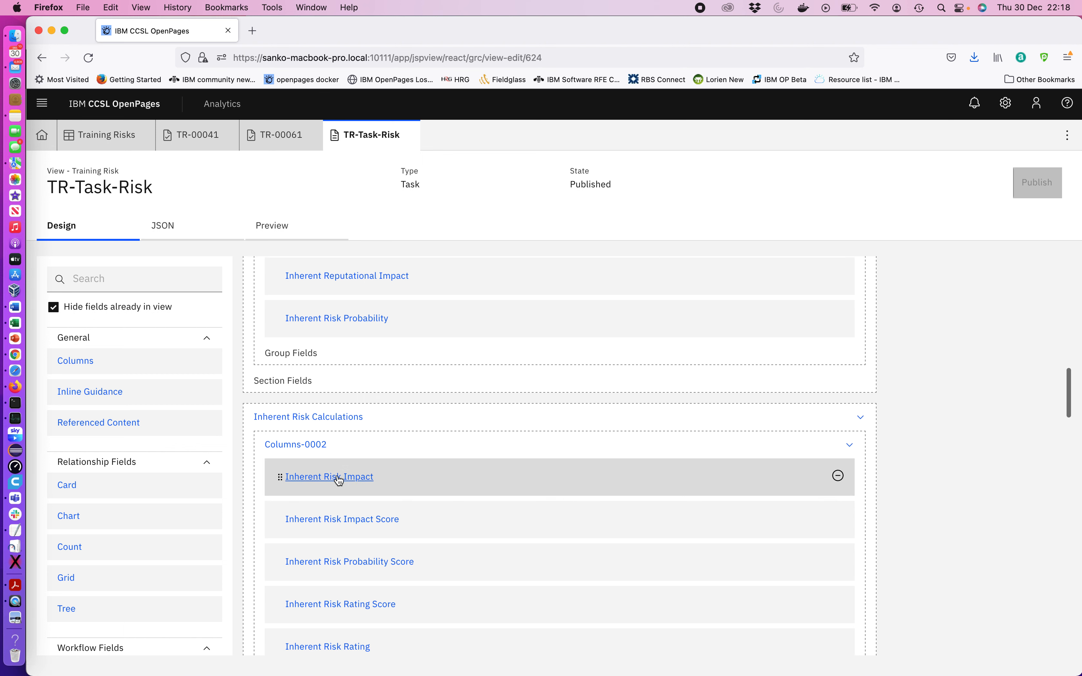
pyautogui.click(339, 477)
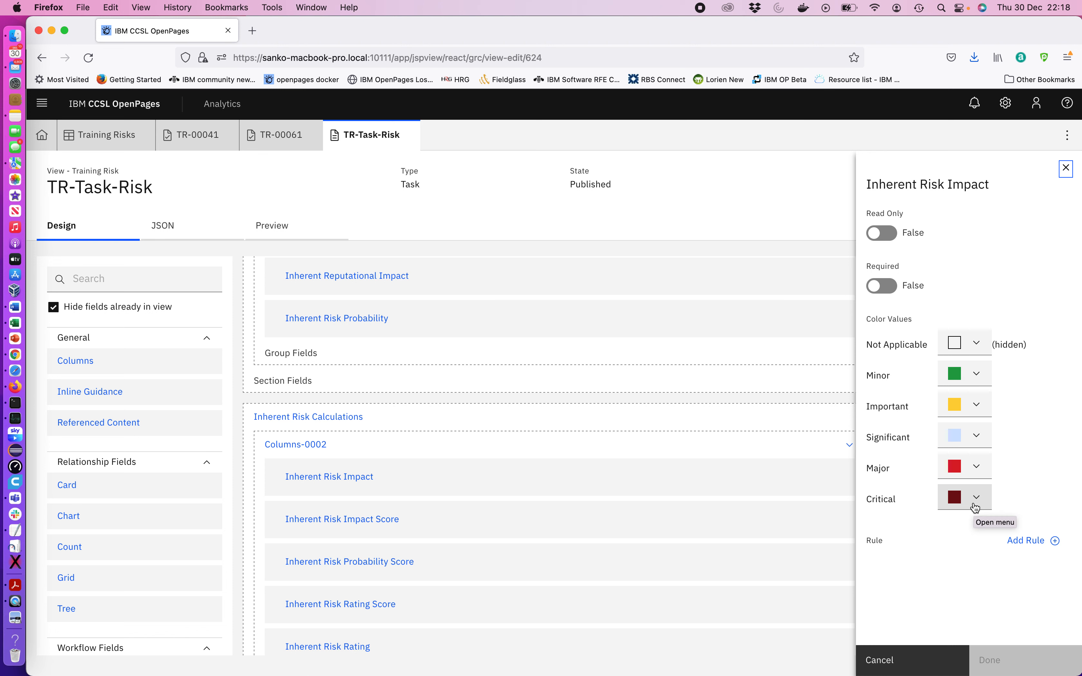
pyautogui.click(1066, 169)
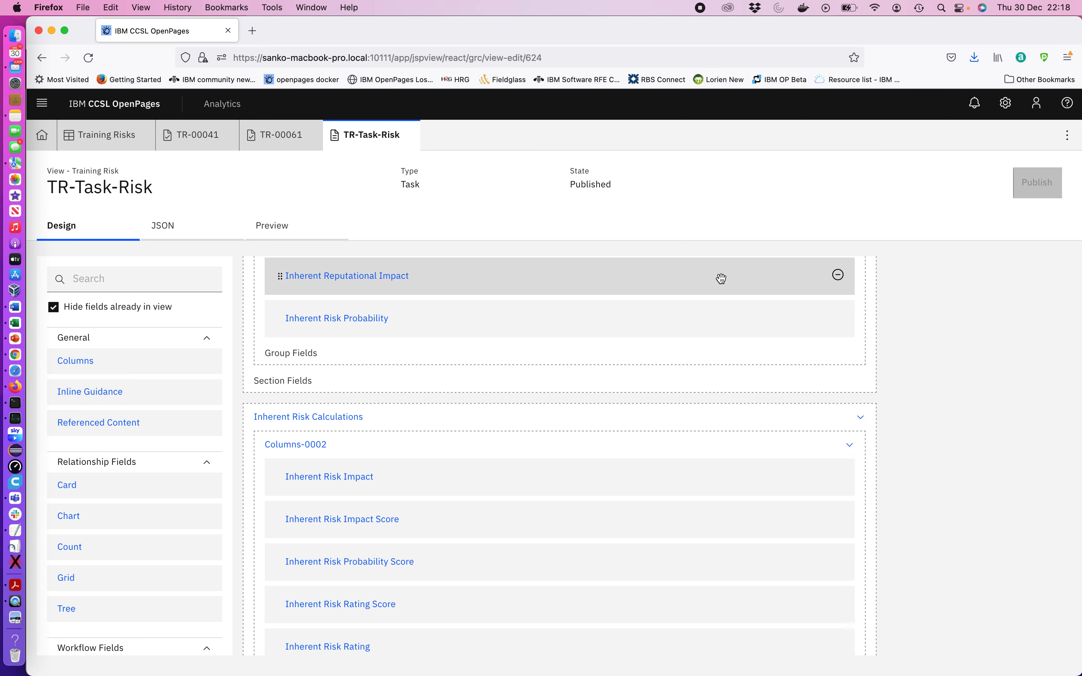
# Inspect the properties of the Columns-0001 group in the Inherent Risk Values section
pyautogui.scroll(5, 721, 279)
pyautogui.scroll(1, 721, 279)
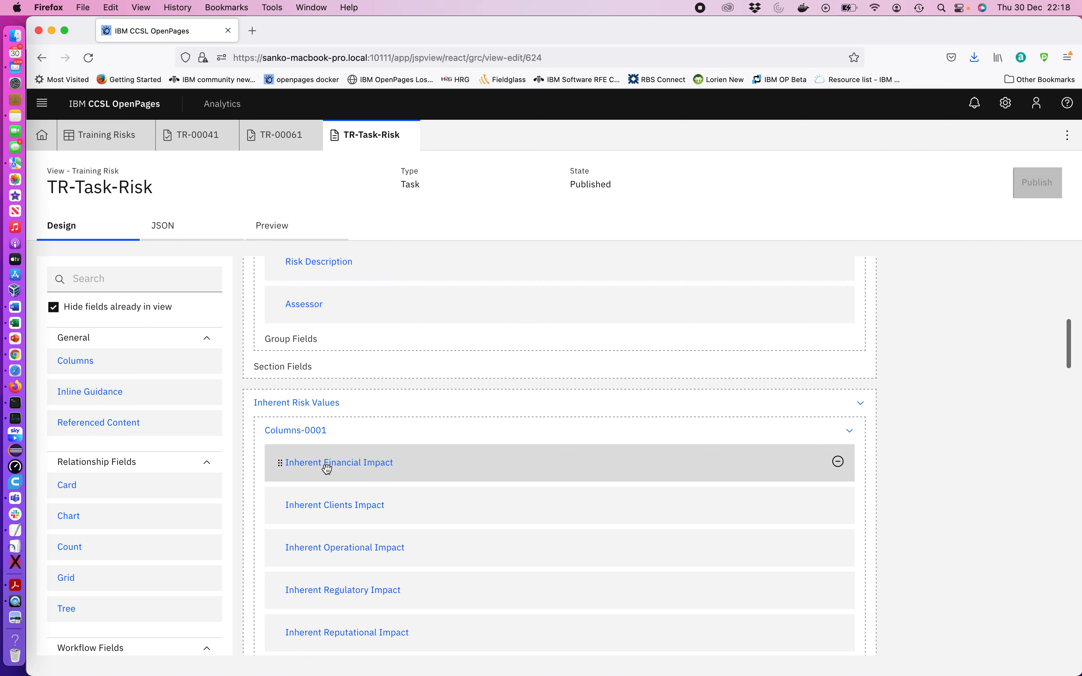
pyautogui.click(299, 436)
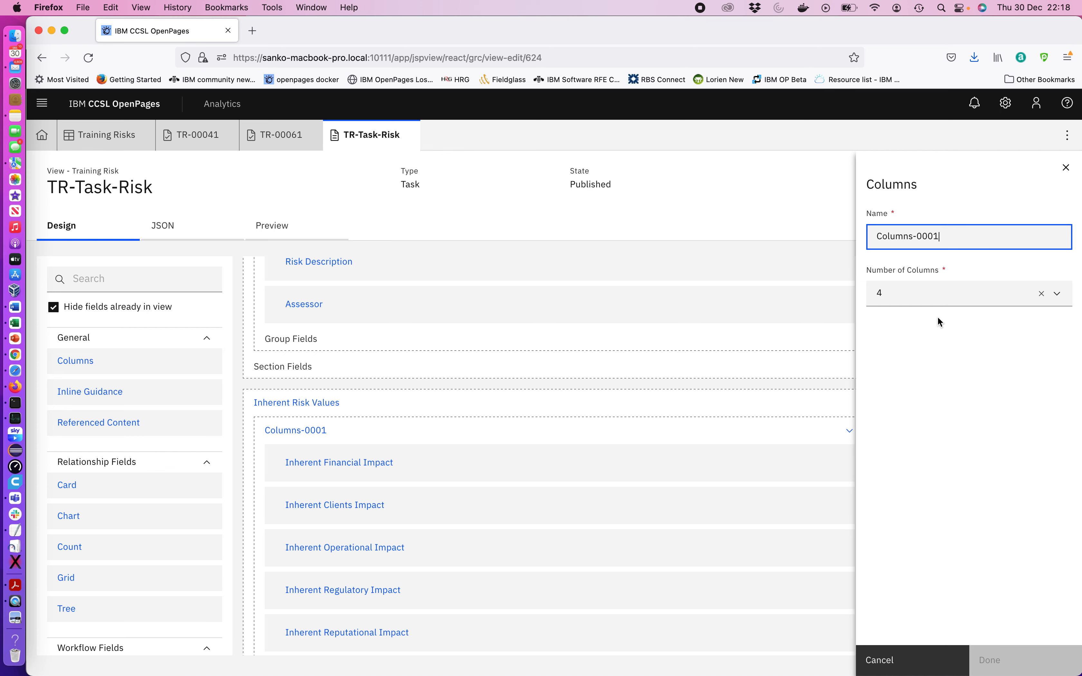
pyautogui.click(1066, 169)
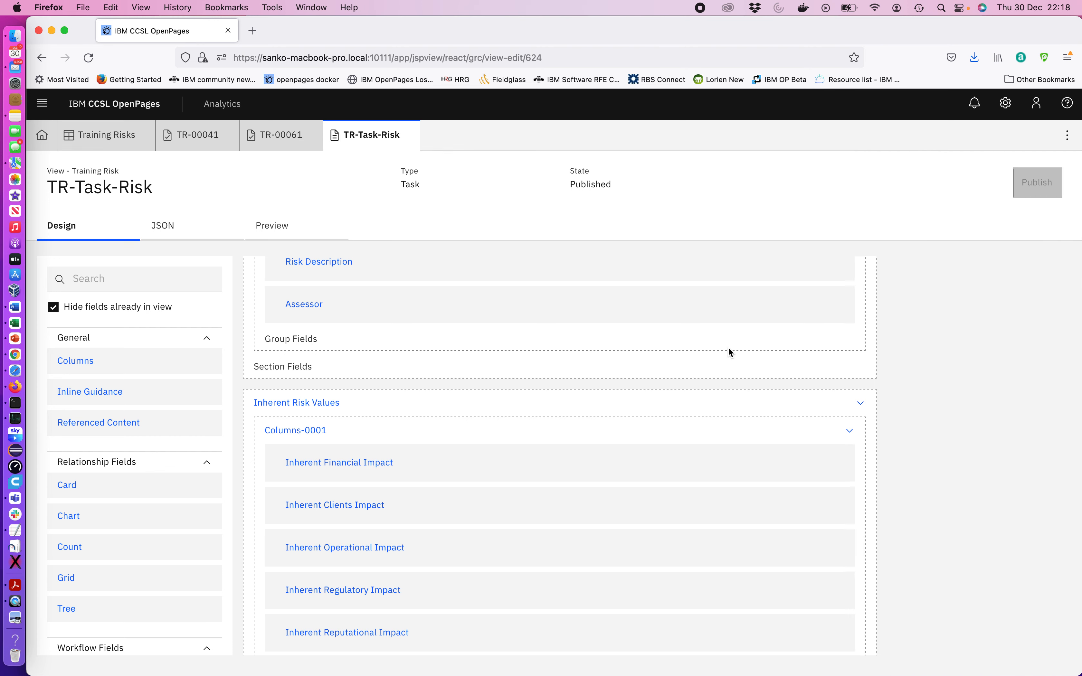
# Browse the remaining view sections such as Workflow Info and Attachments, then close the view tab
pyautogui.scroll(-20, 611, 452)
pyautogui.scroll(5, 611, 452)
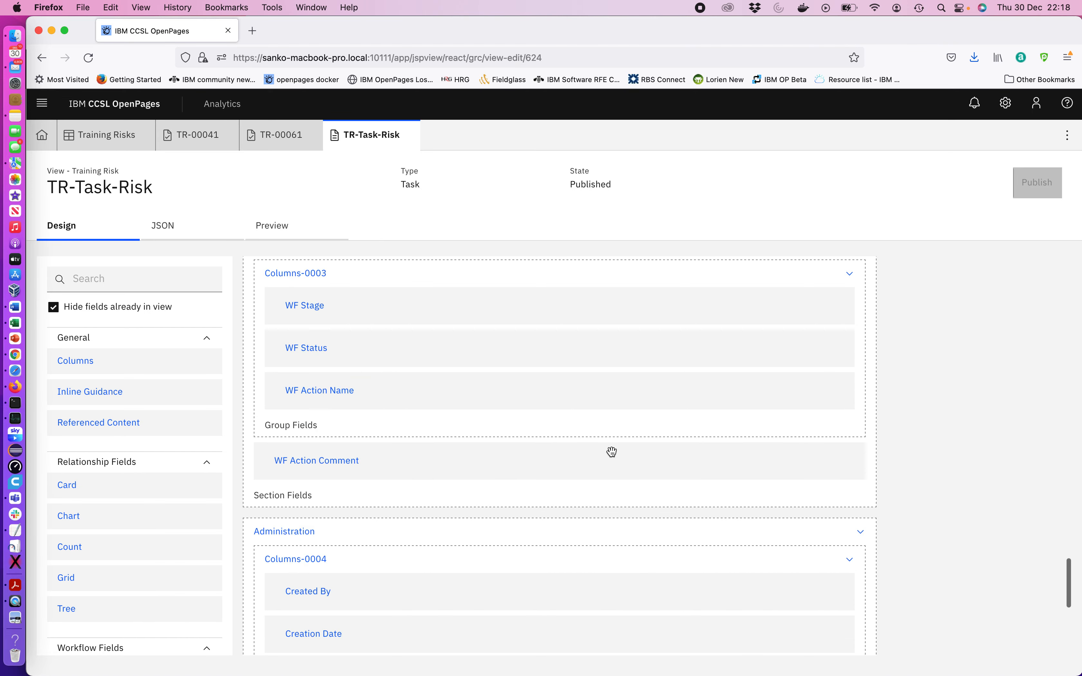
pyautogui.scroll(5, 611, 452)
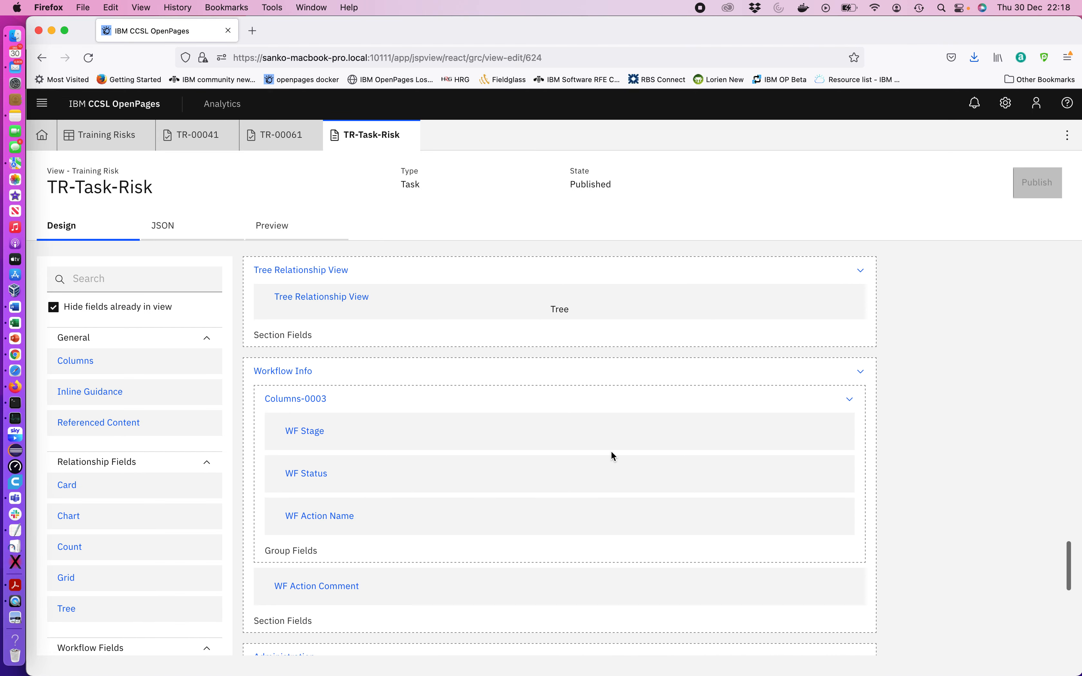
pyautogui.scroll(2, 611, 452)
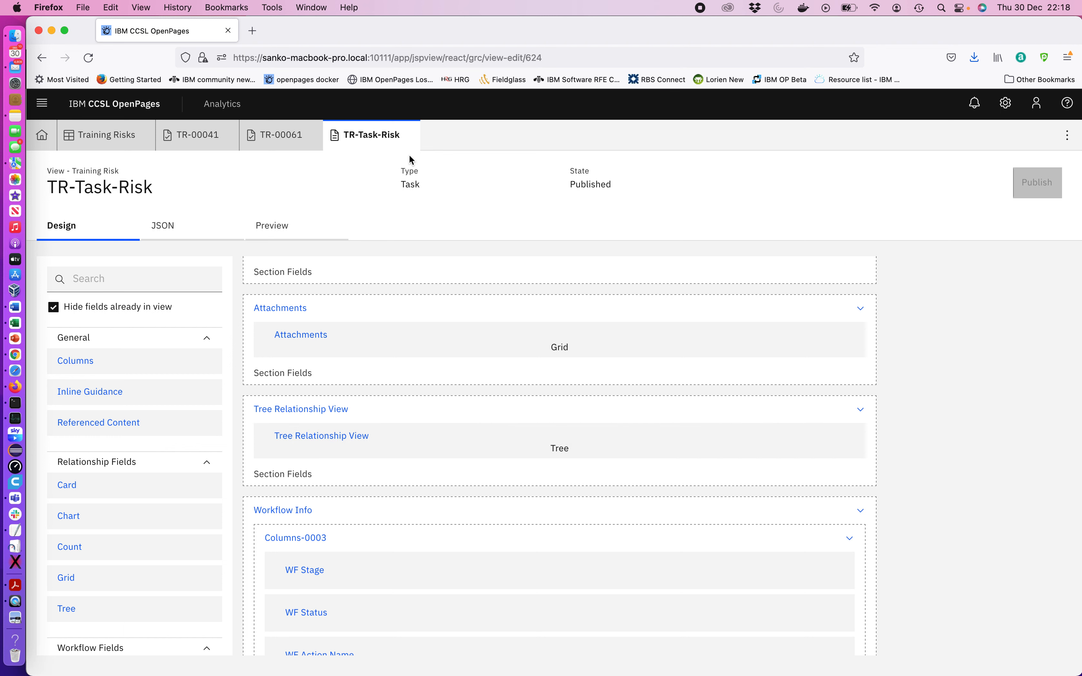
pyautogui.click(408, 135)
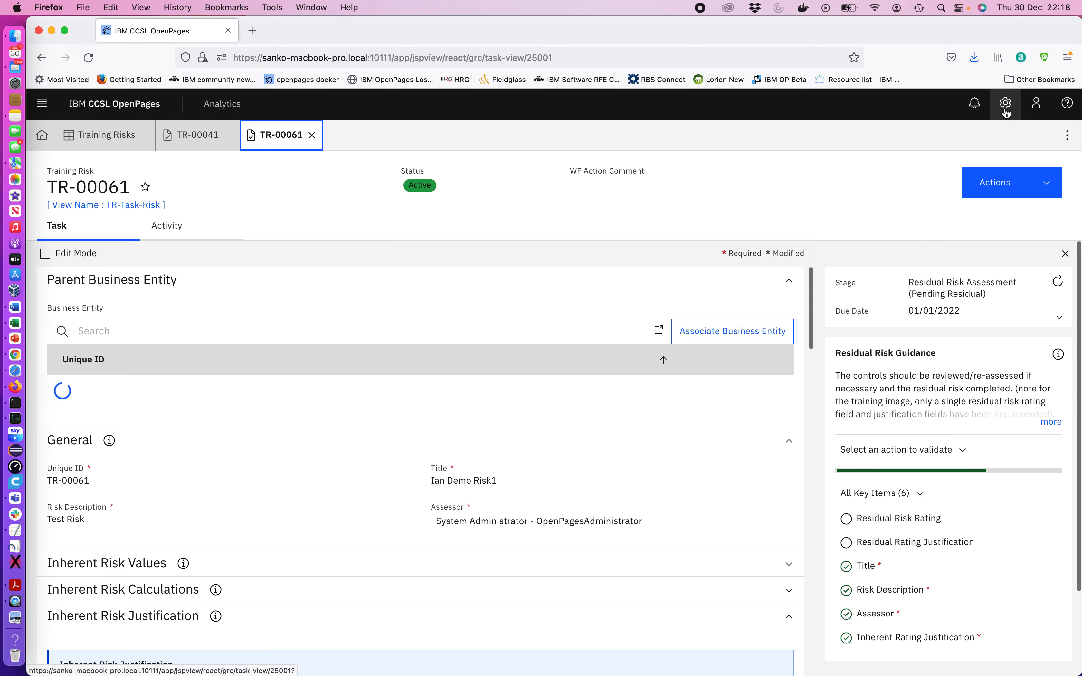
# Open the Calculations list from Solution Configuration
pyautogui.click(1005, 109)
pyautogui.click(961, 141)
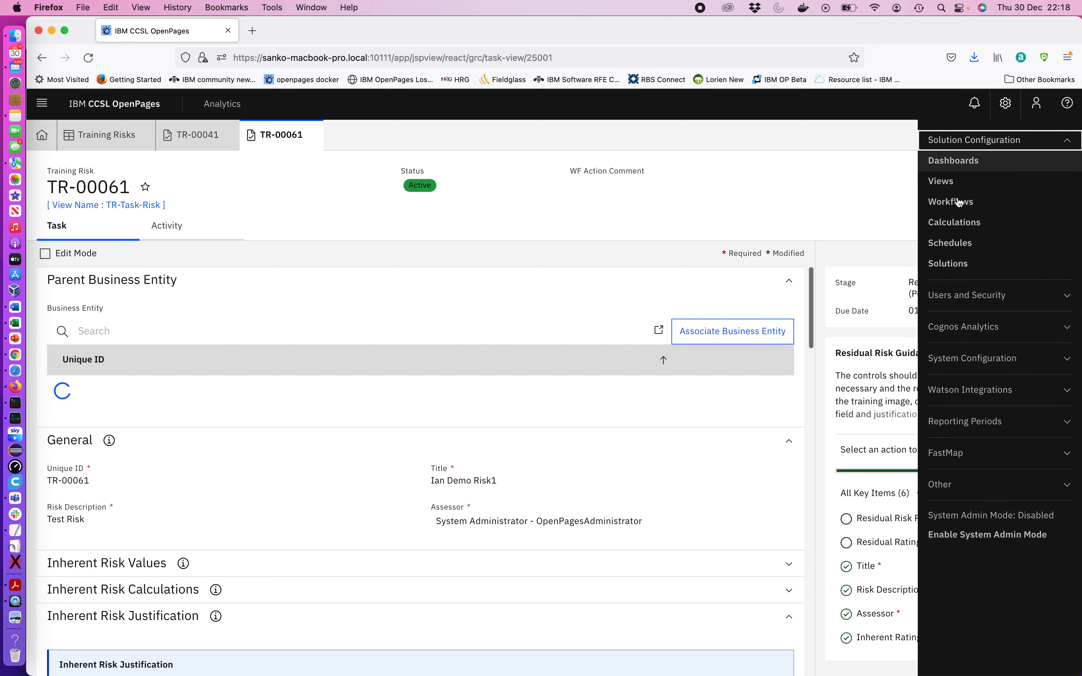
pyautogui.click(952, 224)
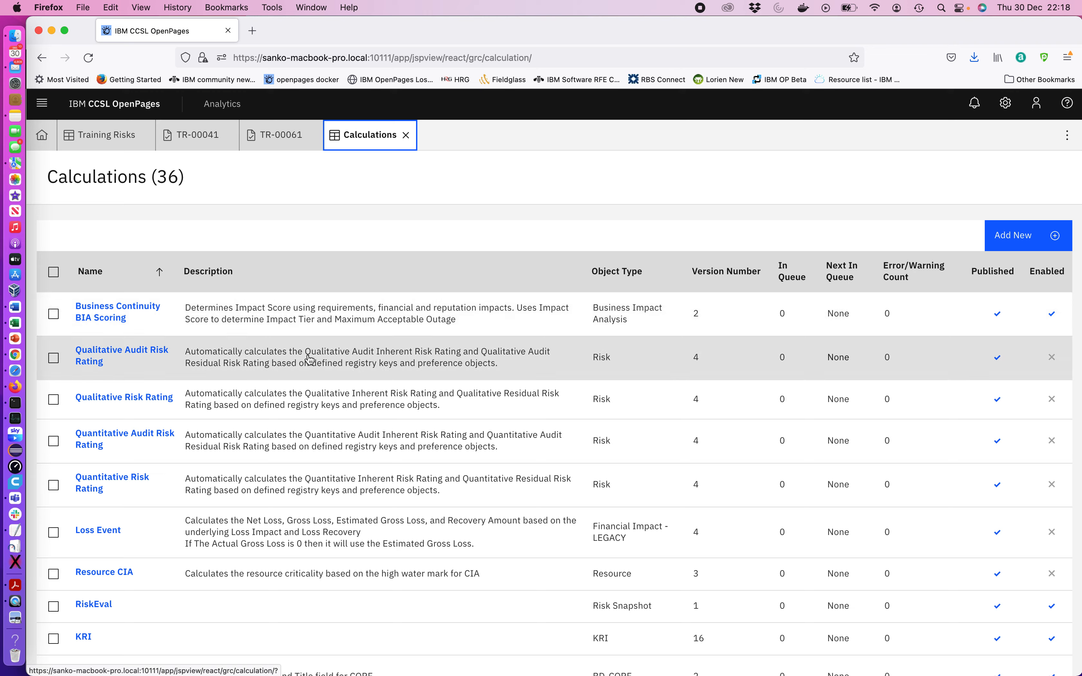
# Scroll the calculations list and open the TR Risk - Calculate Control Cost calculation
pyautogui.scroll(-6, 318, 425)
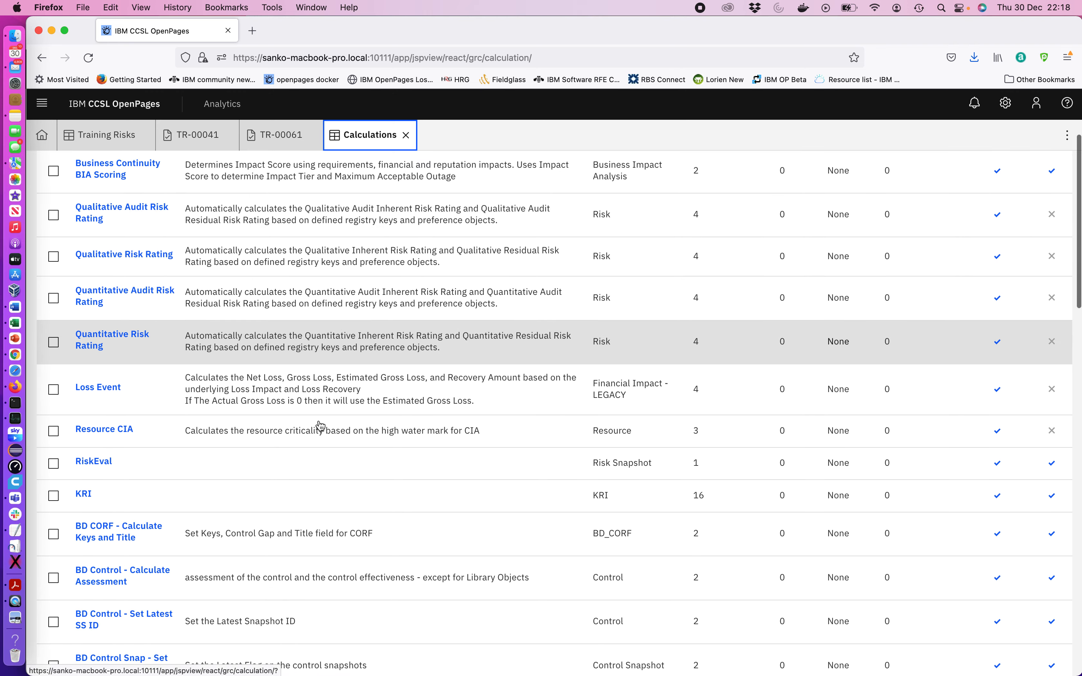
pyautogui.scroll(-12, 321, 426)
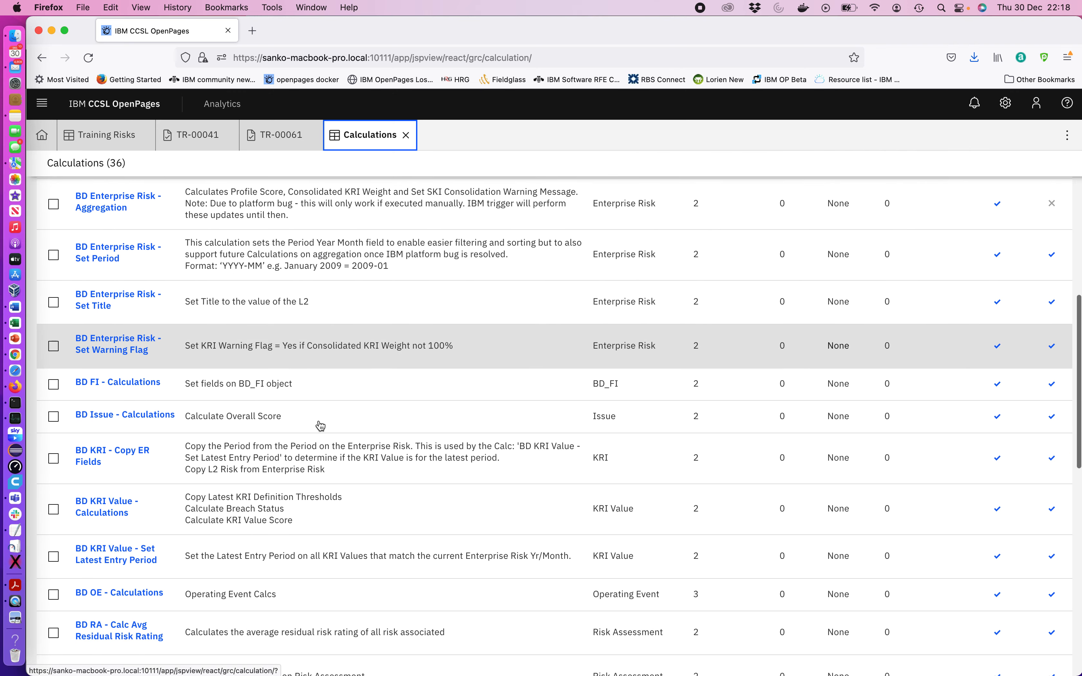
pyautogui.scroll(-10, 319, 424)
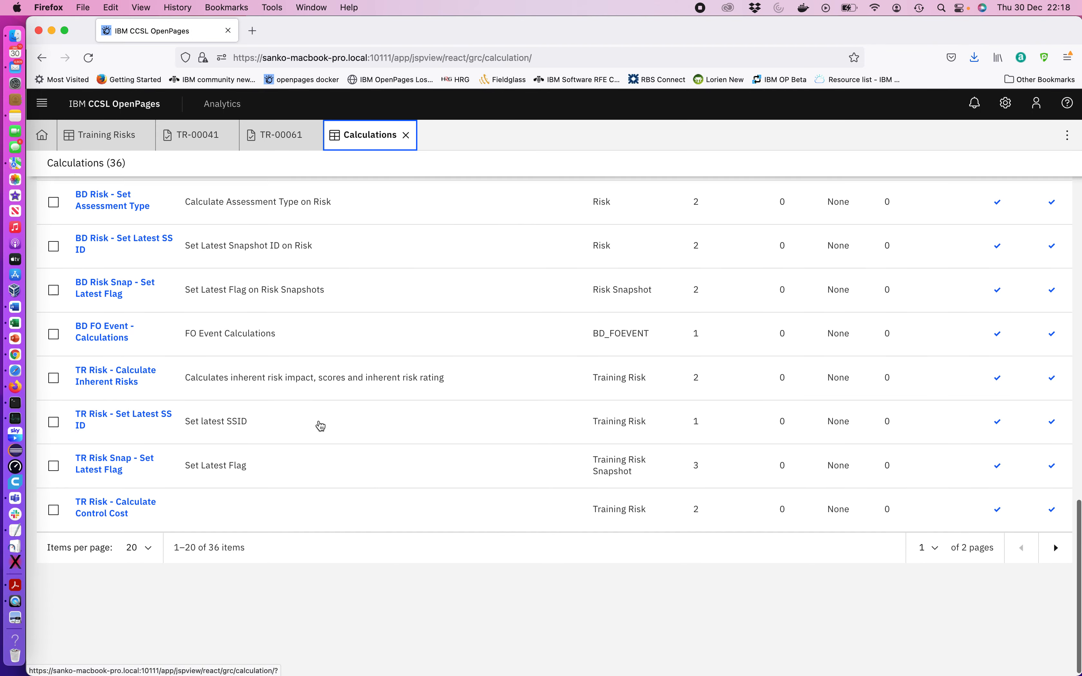
pyautogui.click(114, 513)
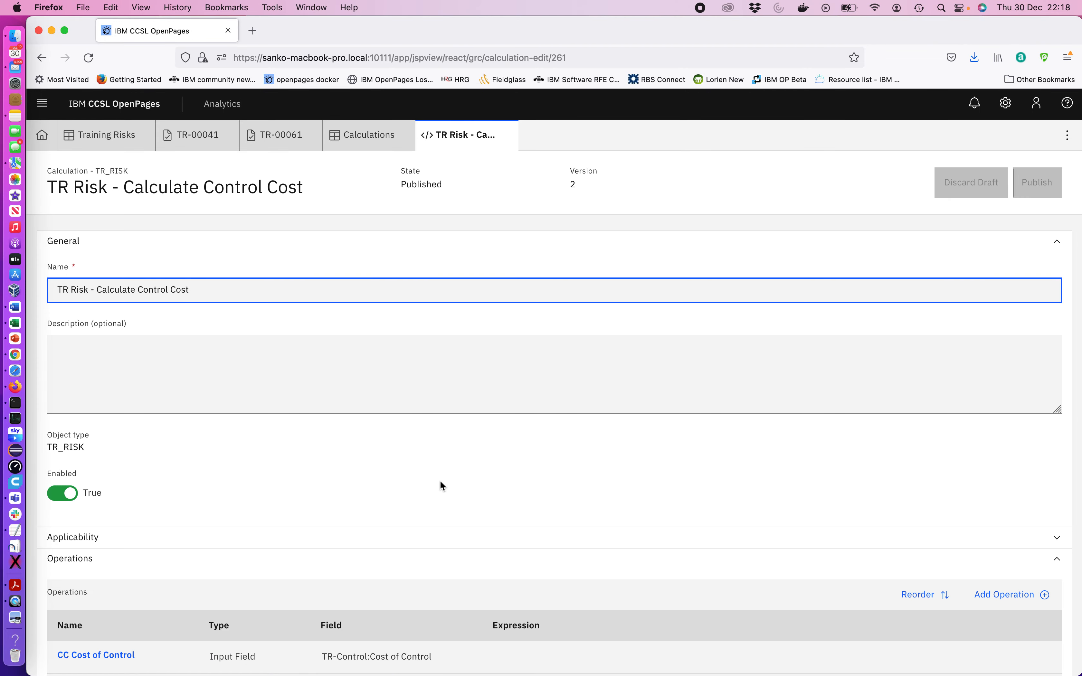
# Inspect the CC Cost of Control operation in the calculation's Operations list
pyautogui.scroll(-2, 441, 485)
pyautogui.scroll(-2, 440, 485)
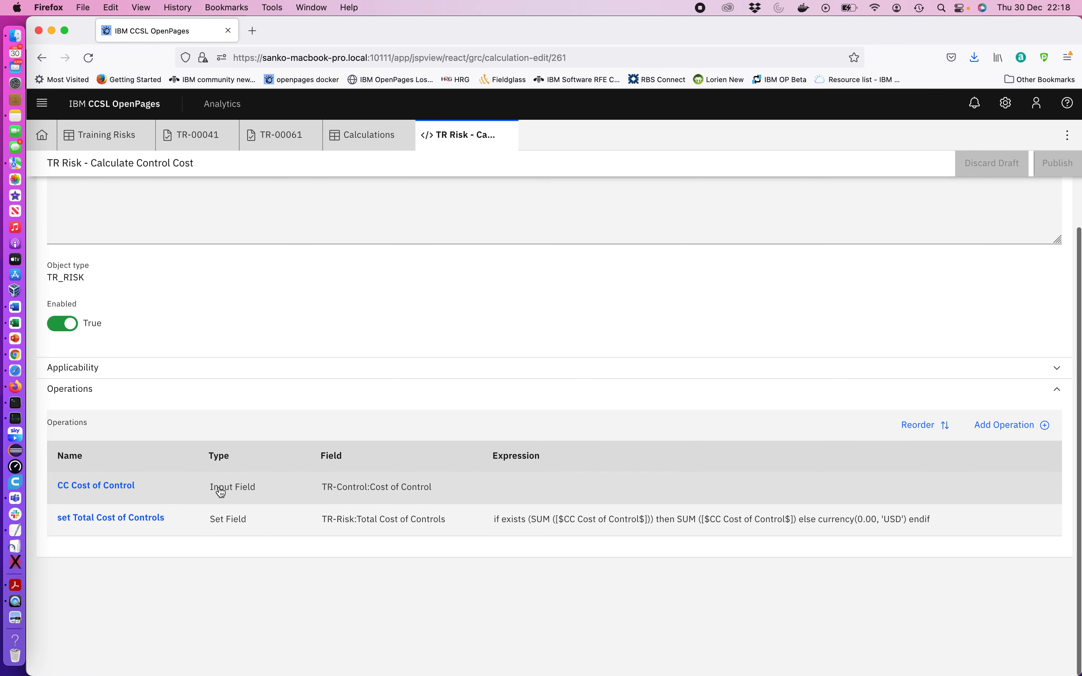
pyautogui.click(133, 486)
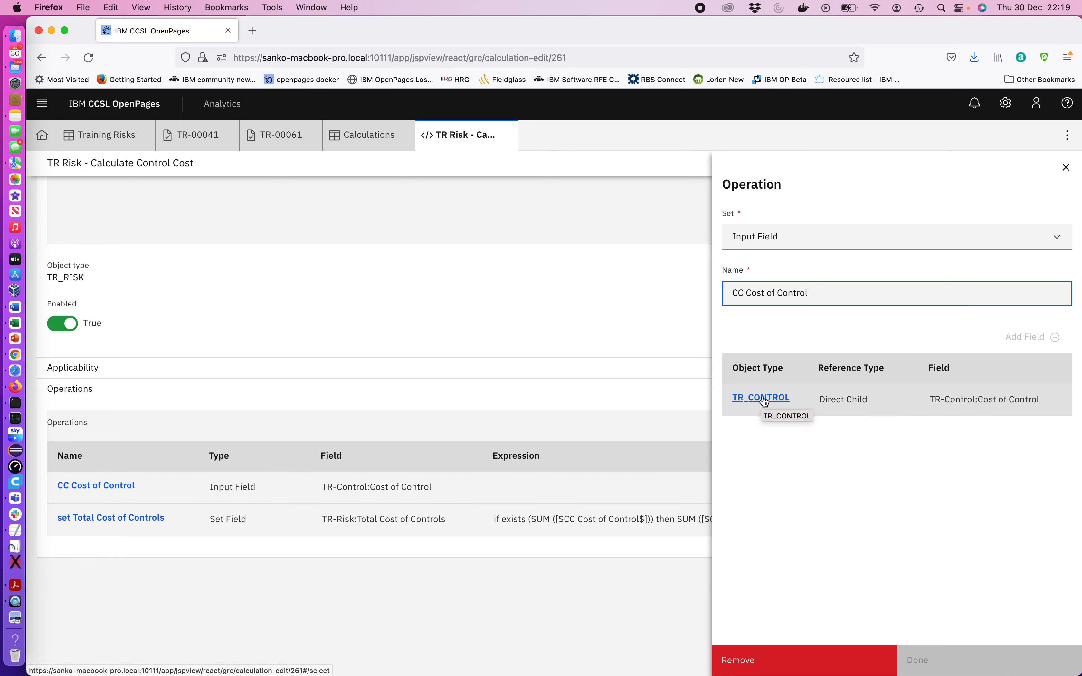
pyautogui.click(1066, 167)
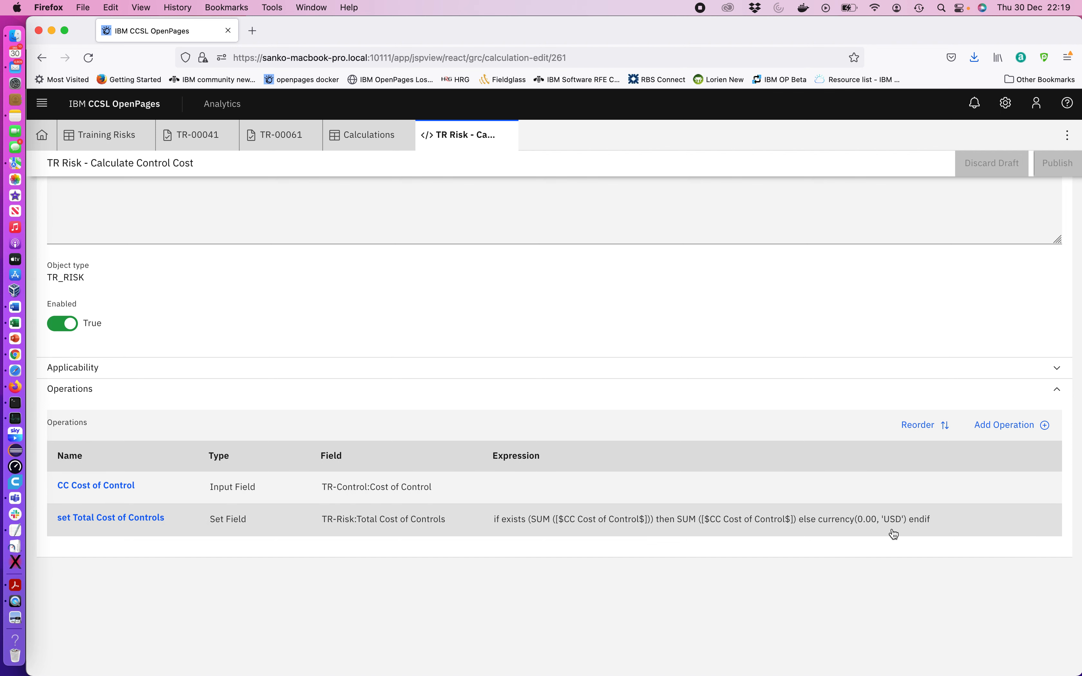
# Reopen the CC Cost of Control operation and examine its TR_CONTROL input field settings
pyautogui.click(115, 483)
pyautogui.click(772, 401)
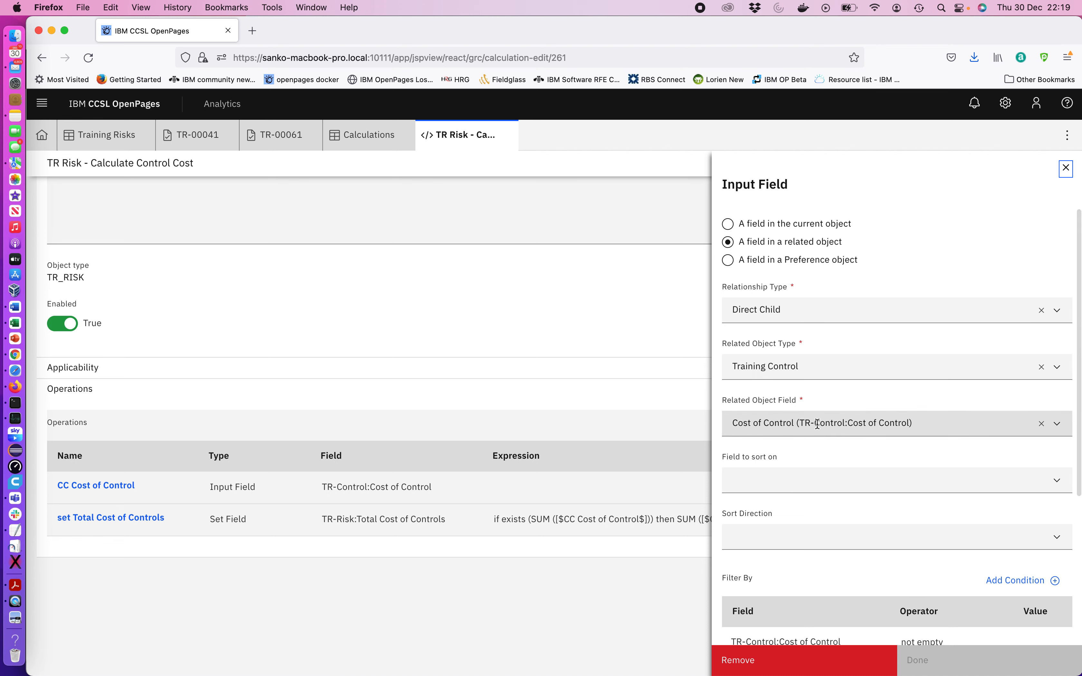
pyautogui.click(1065, 169)
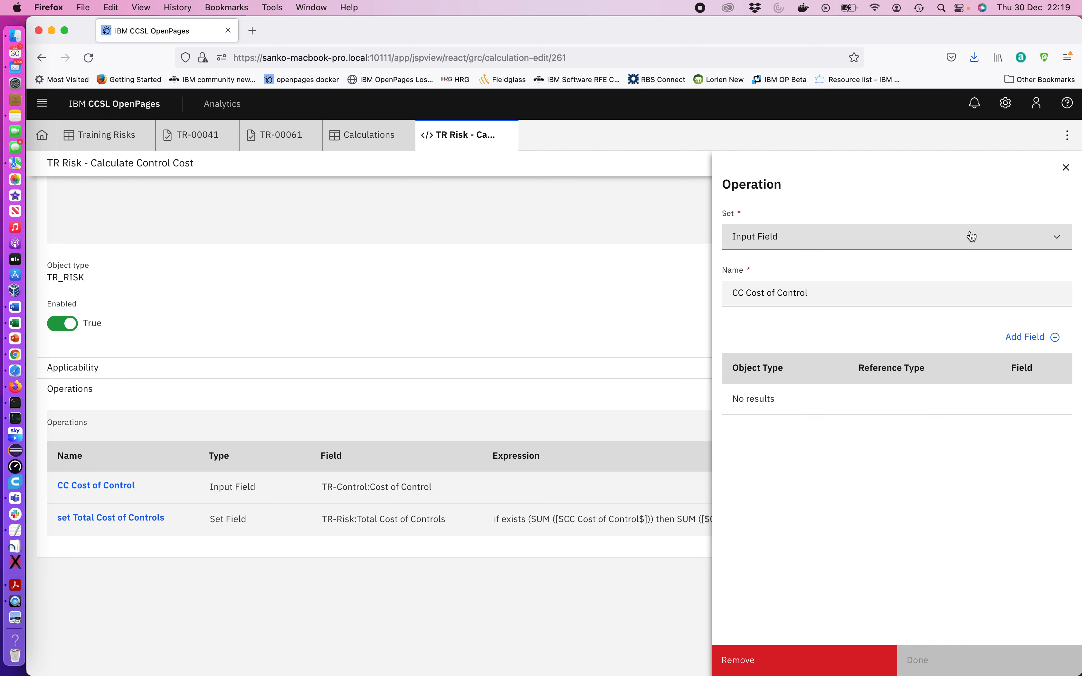
pyautogui.click(1066, 170)
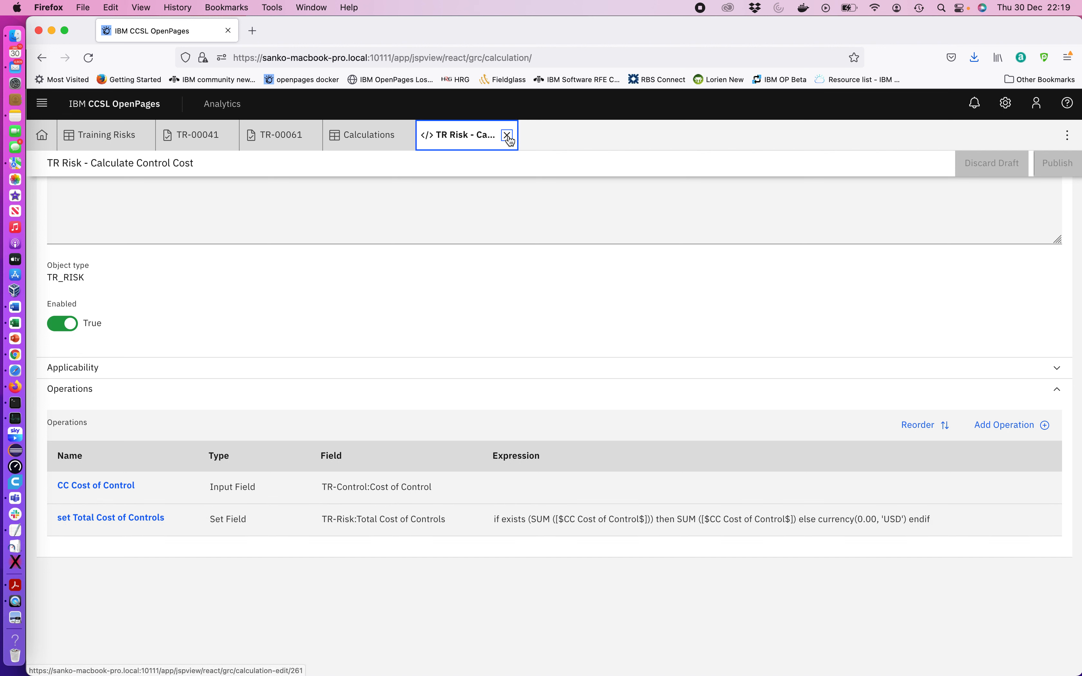
# Close the calculation and Calculations tabs and return to the Home dashboard
pyautogui.click(508, 135)
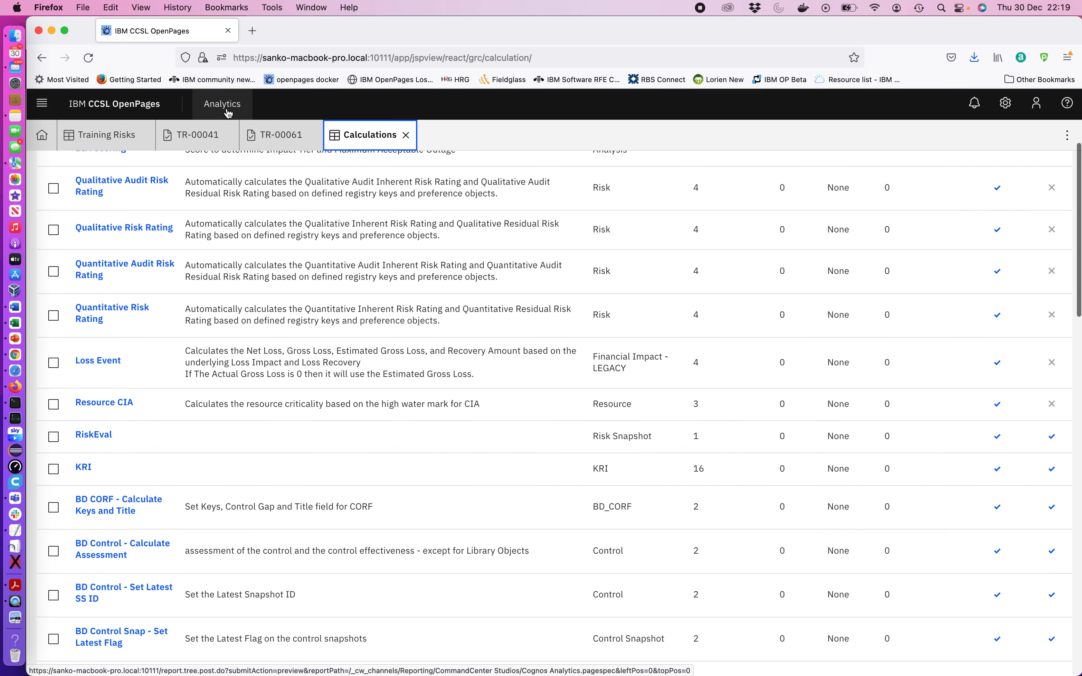
pyautogui.click(406, 135)
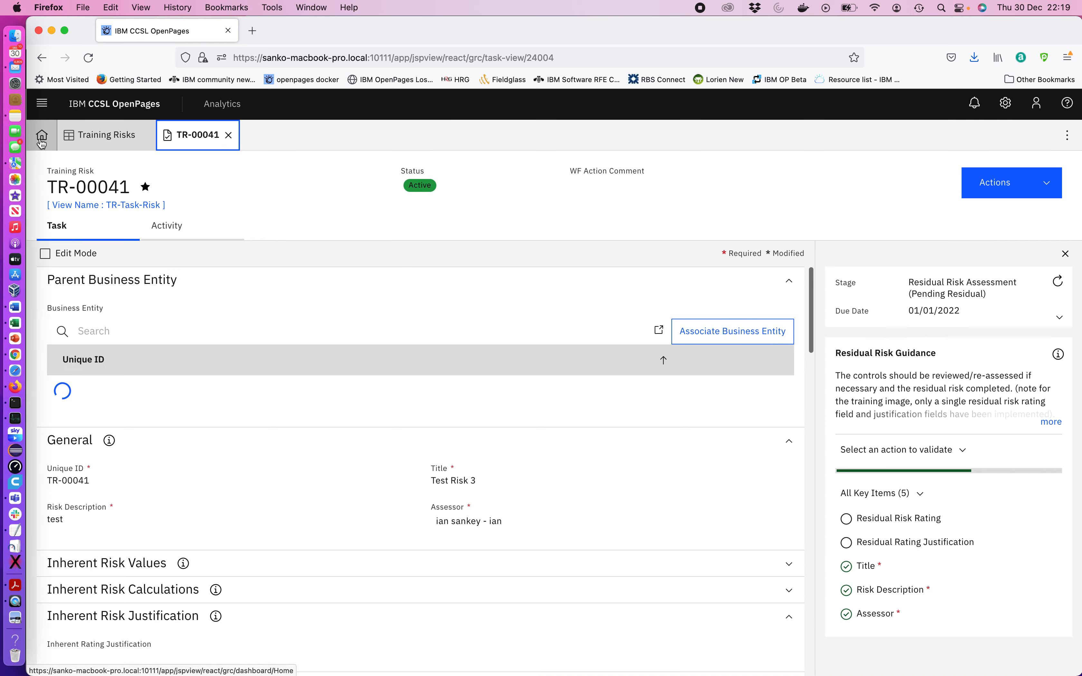
pyautogui.click(42, 139)
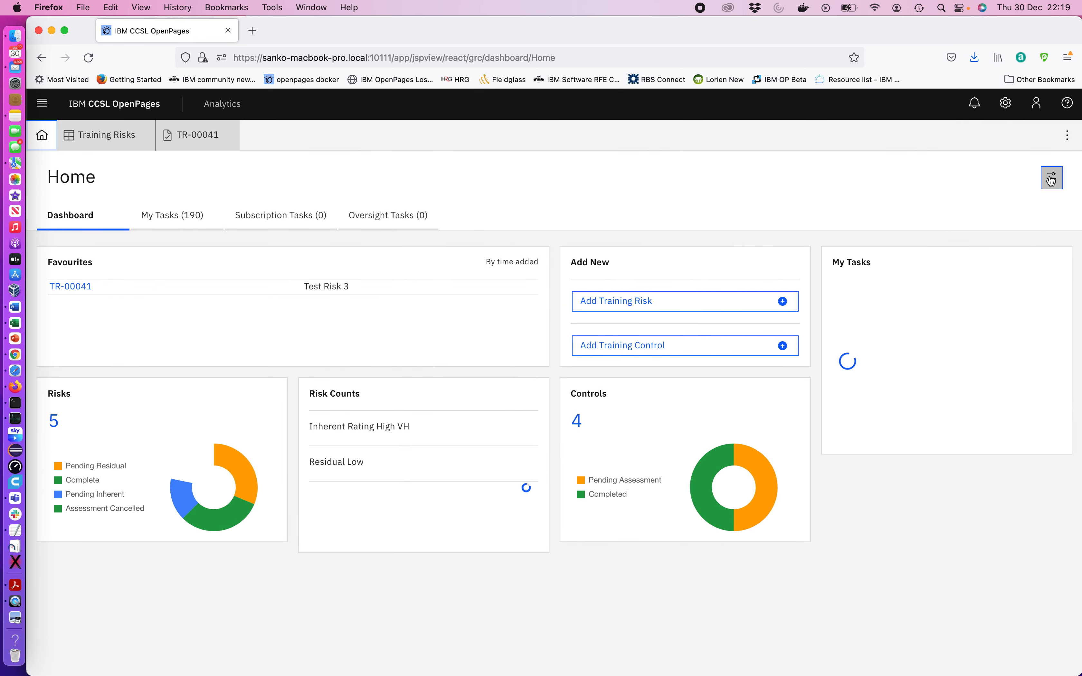
# Add a Reports panel labelled "reports" with the All Reports data source to the Home dashboard
pyautogui.click(1051, 175)
pyautogui.click(1018, 220)
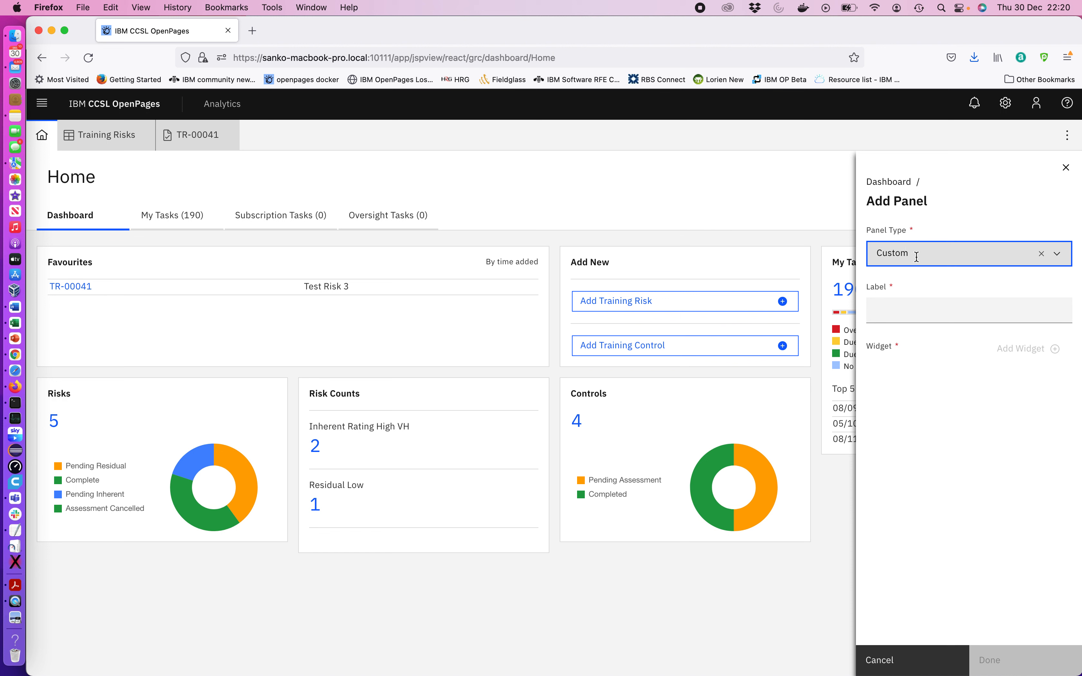
pyautogui.click(911, 254)
pyautogui.click(899, 330)
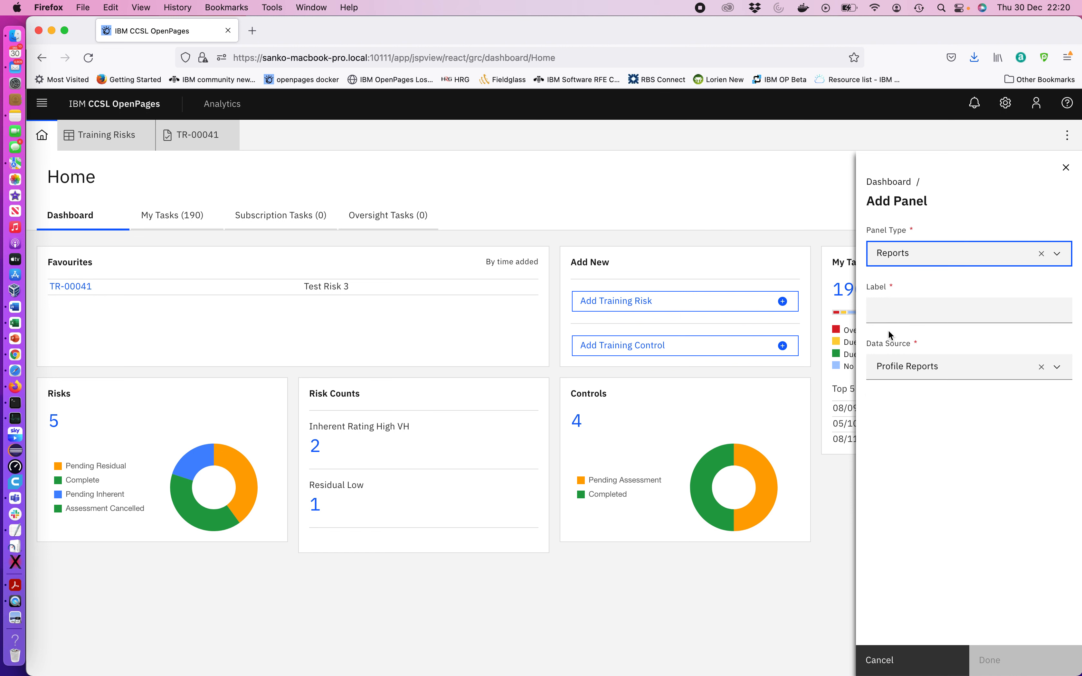
pyautogui.click(888, 317)
pyautogui.write('reports')
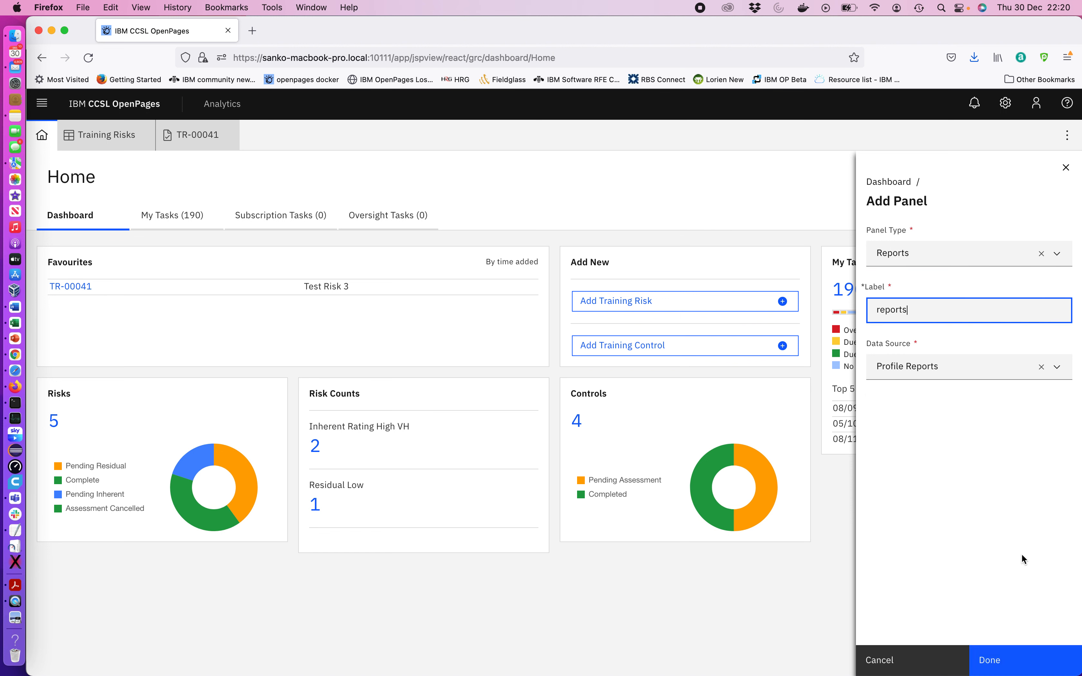
pyautogui.click(987, 368)
pyautogui.click(952, 420)
pyautogui.click(989, 661)
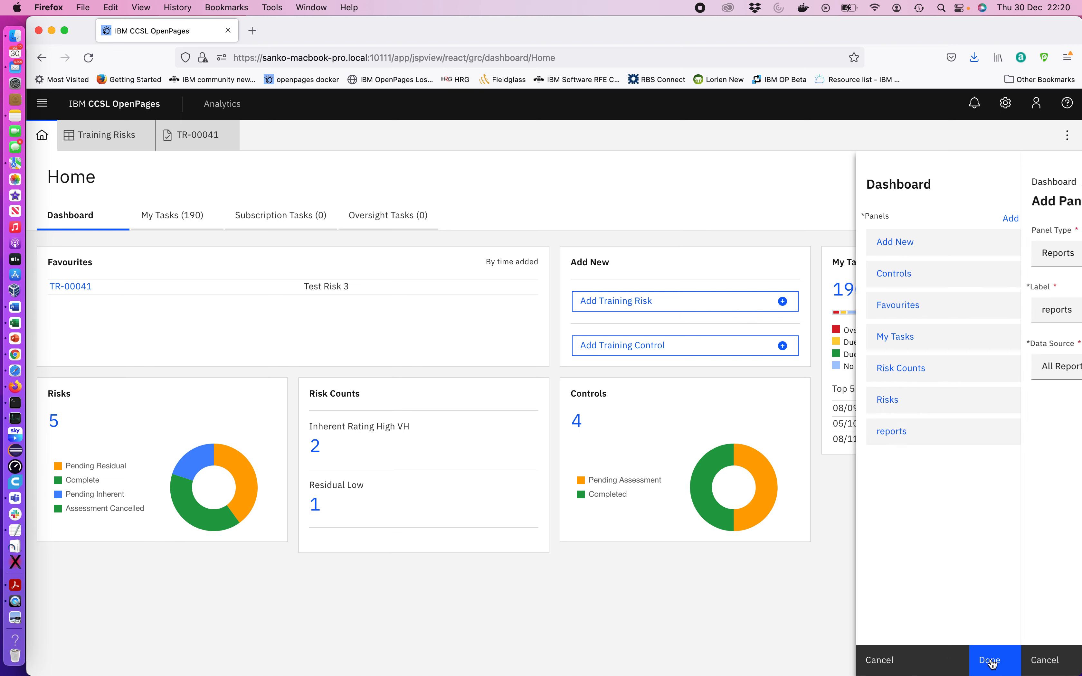
pyautogui.click(990, 662)
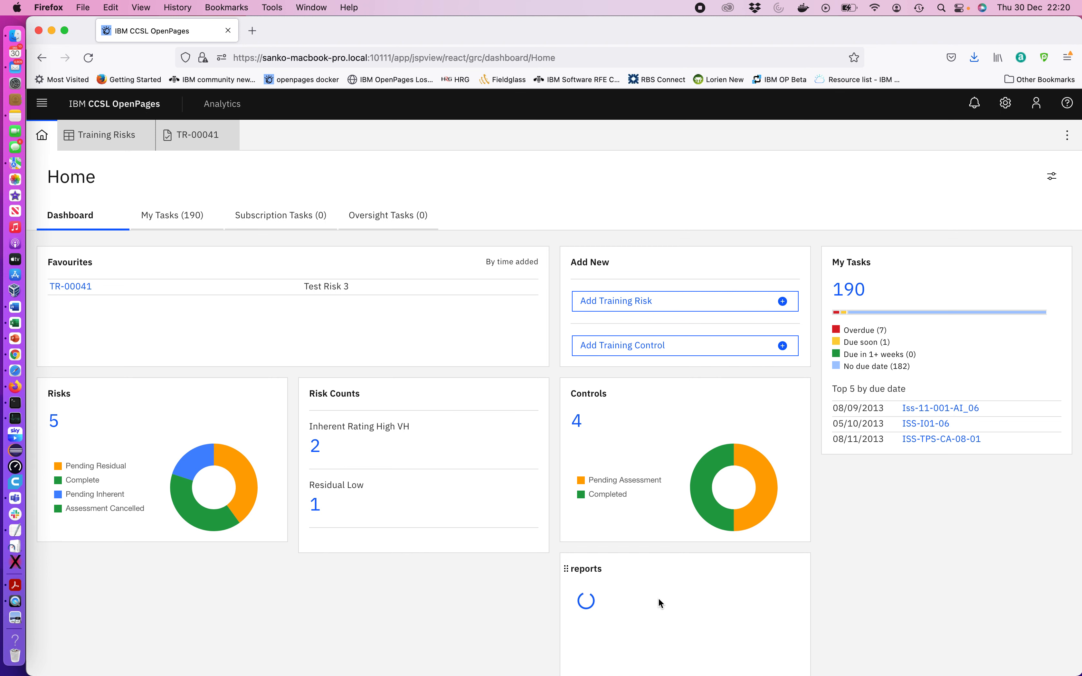
# Scroll down the dashboard and expand the Control Reports category in the new reports panel
pyautogui.scroll(-3, 658, 598)
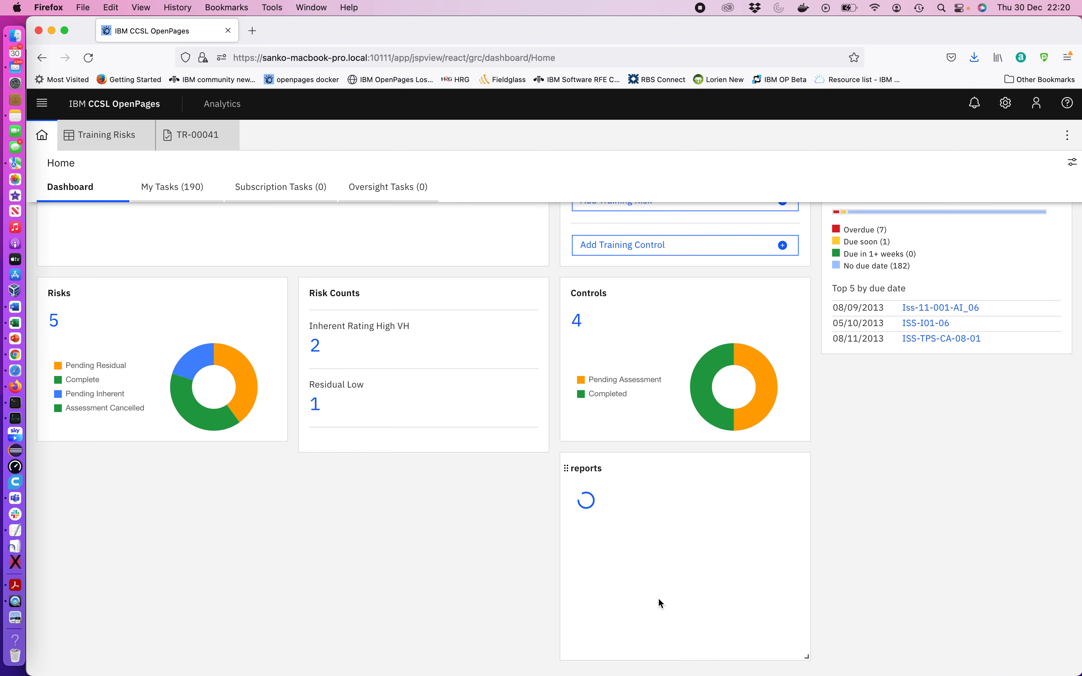
pyautogui.scroll(-2, 660, 601)
pyautogui.scroll(1, 689, 604)
pyautogui.scroll(-1, 648, 610)
pyautogui.click(625, 621)
pyautogui.scroll(-3, 657, 595)
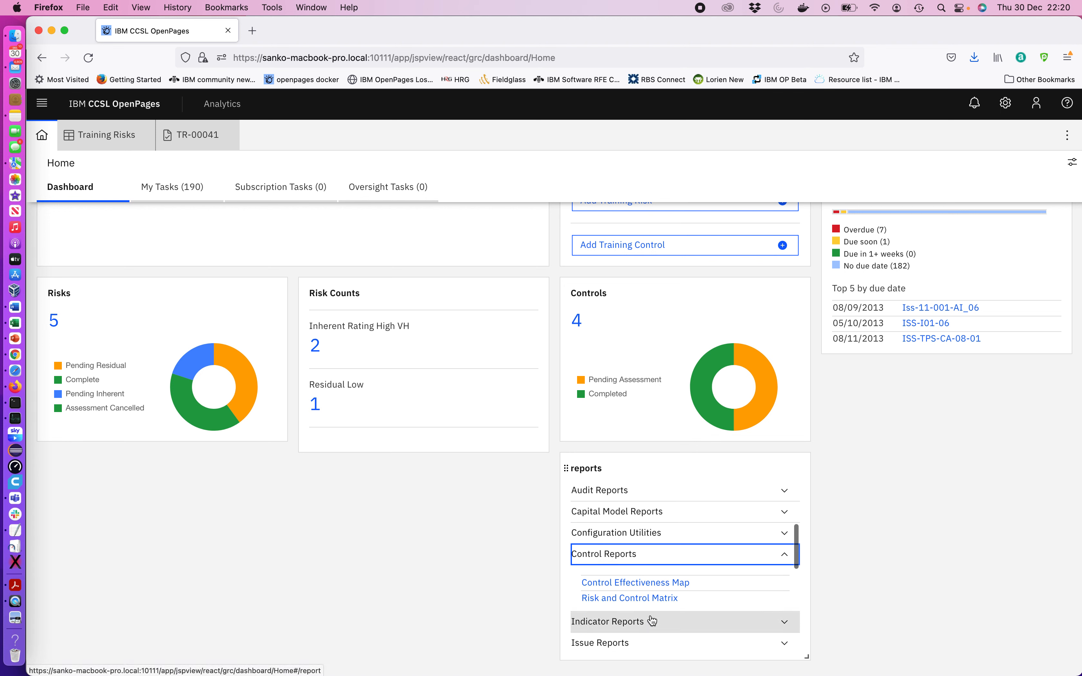
pyautogui.scroll(5, 657, 559)
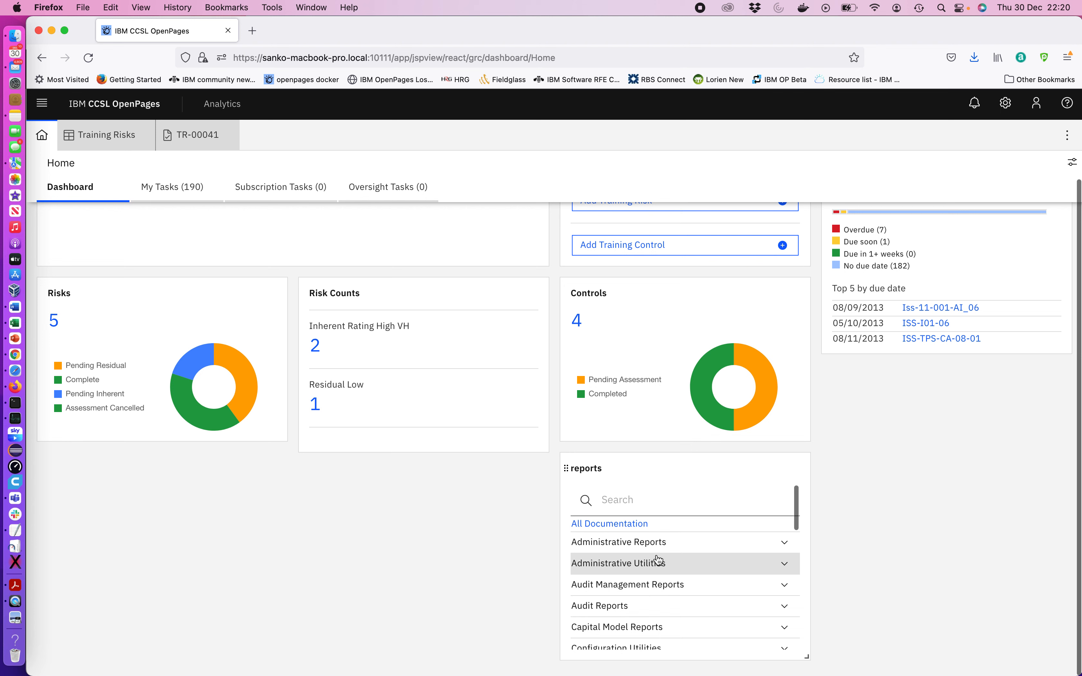
# Expand the Administrative Reports and Administrative Utilities categories and scroll through the report categories
pyautogui.click(623, 543)
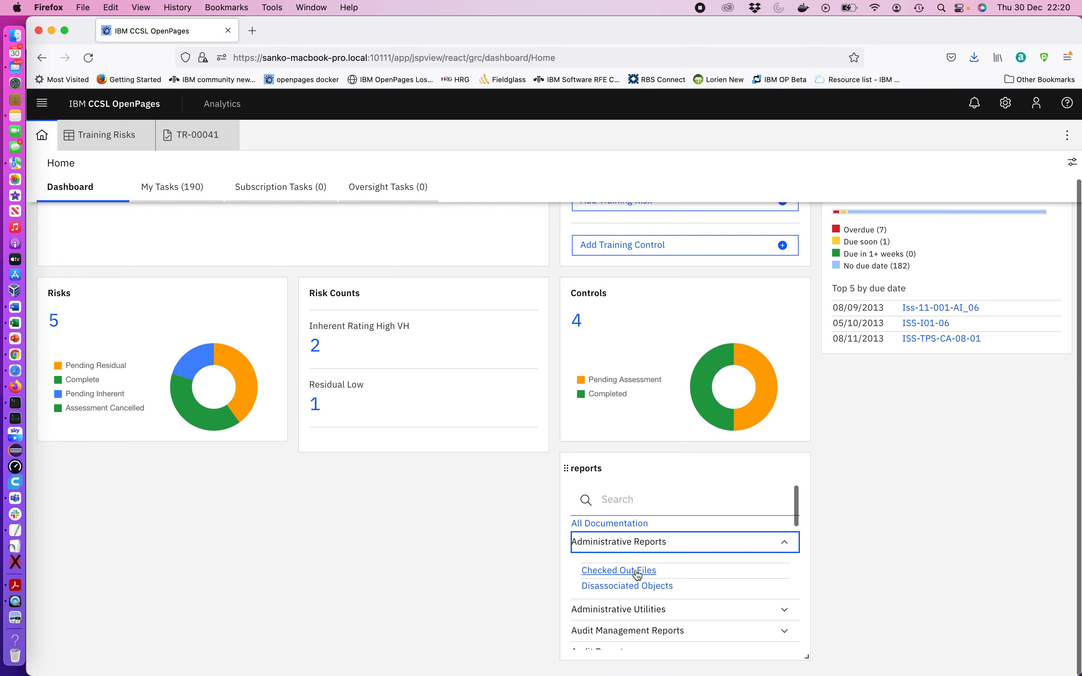
pyautogui.click(605, 615)
pyautogui.scroll(-4, 671, 619)
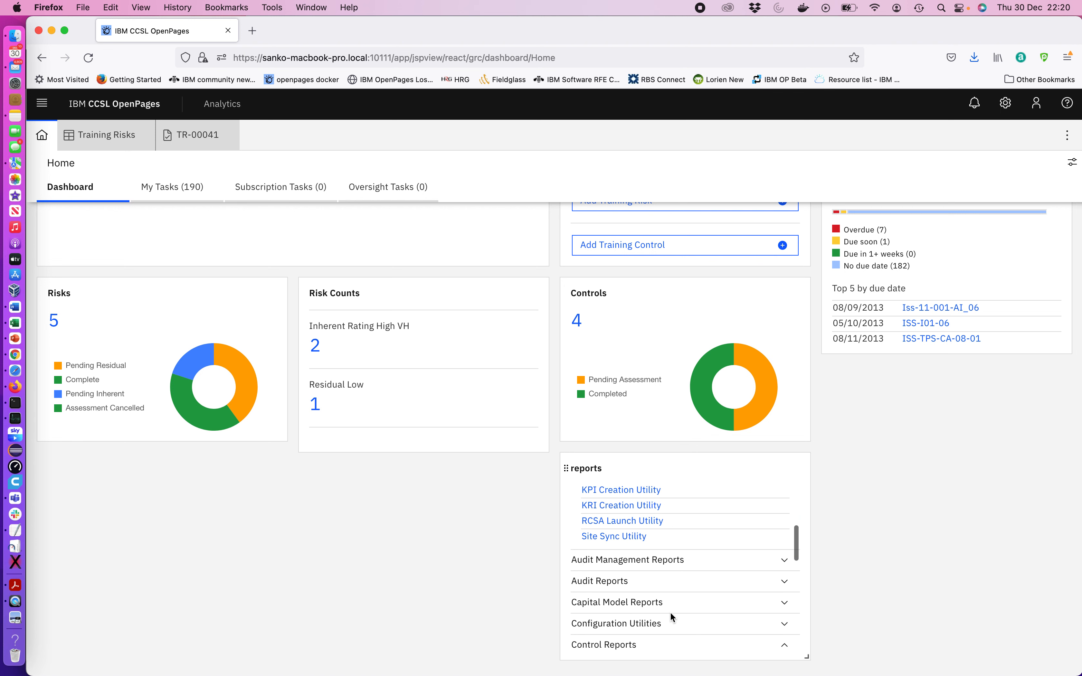
pyautogui.scroll(-3, 639, 606)
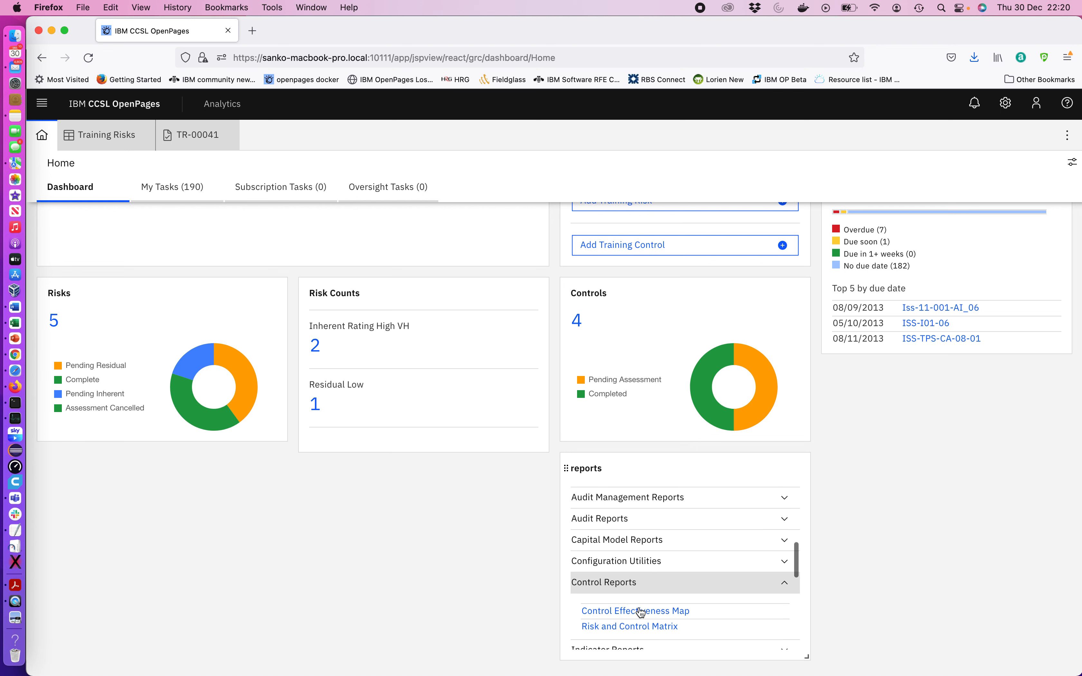
pyautogui.scroll(-5, 637, 581)
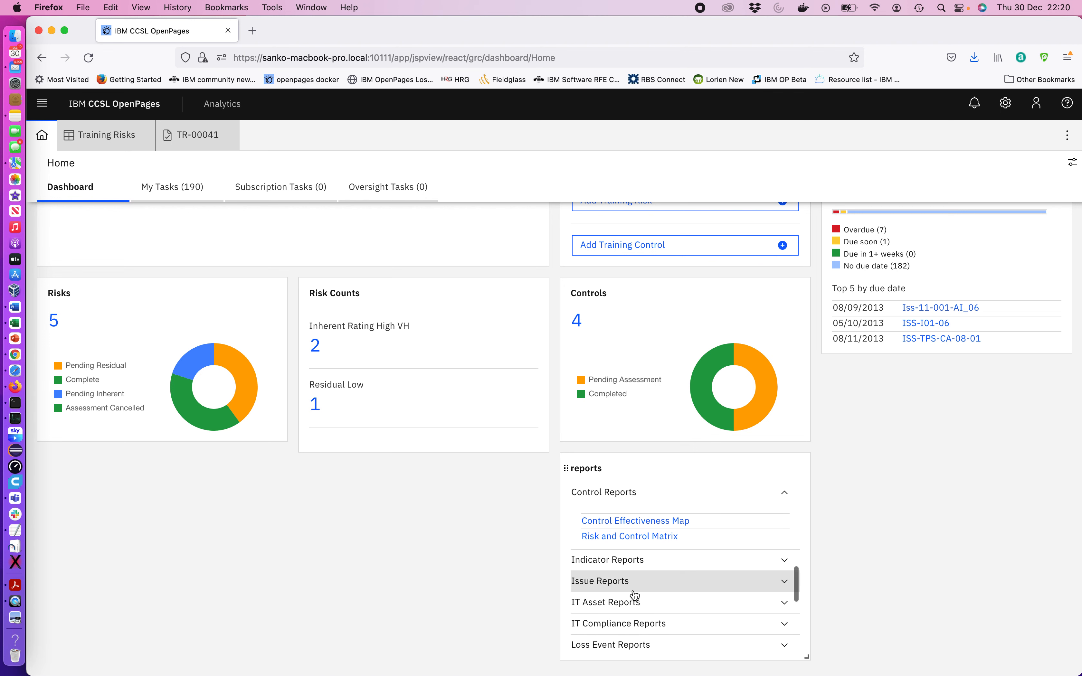
pyautogui.scroll(-6, 634, 595)
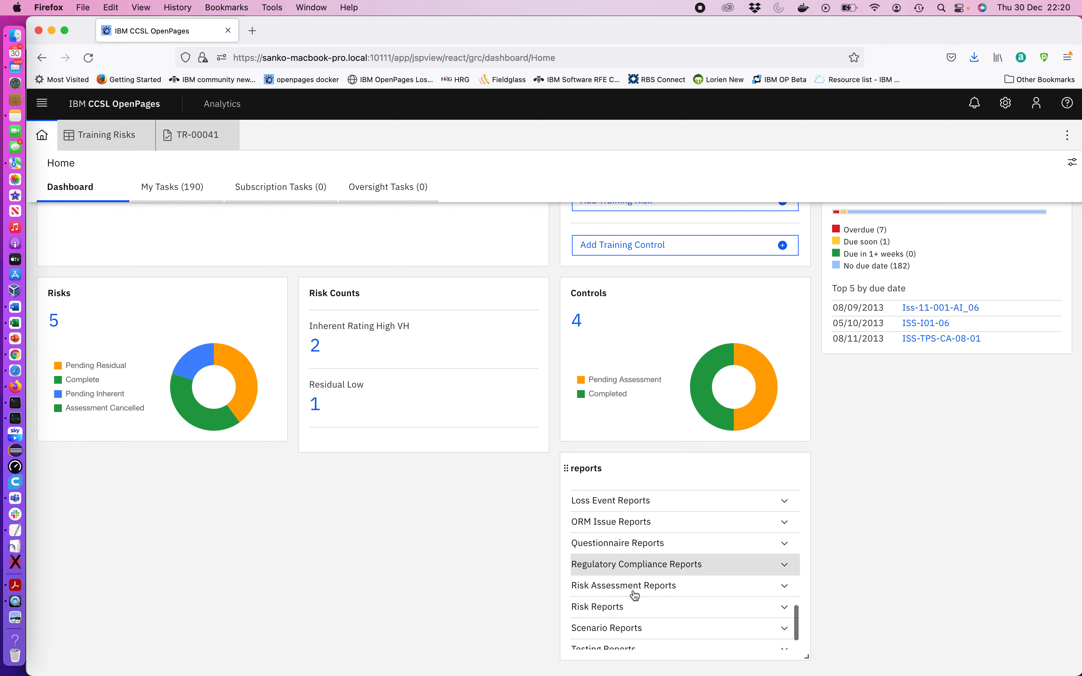
# Expand the Risk Reports category and open the Top Risks report
pyautogui.click(624, 598)
pyautogui.scroll(-3, 653, 606)
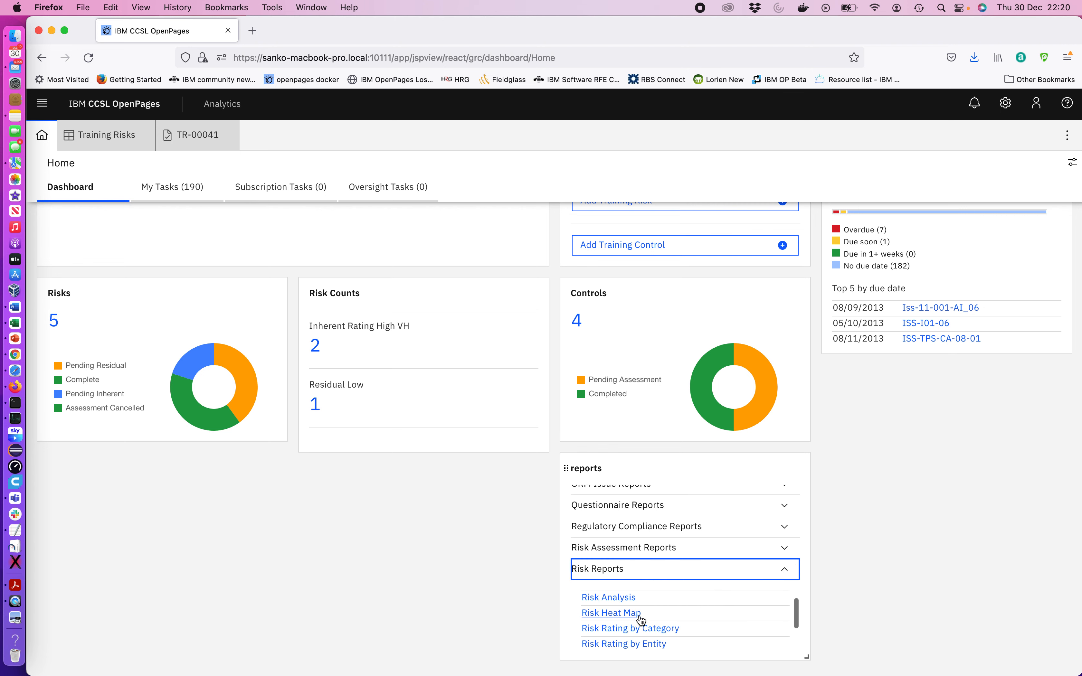
pyautogui.click(609, 611)
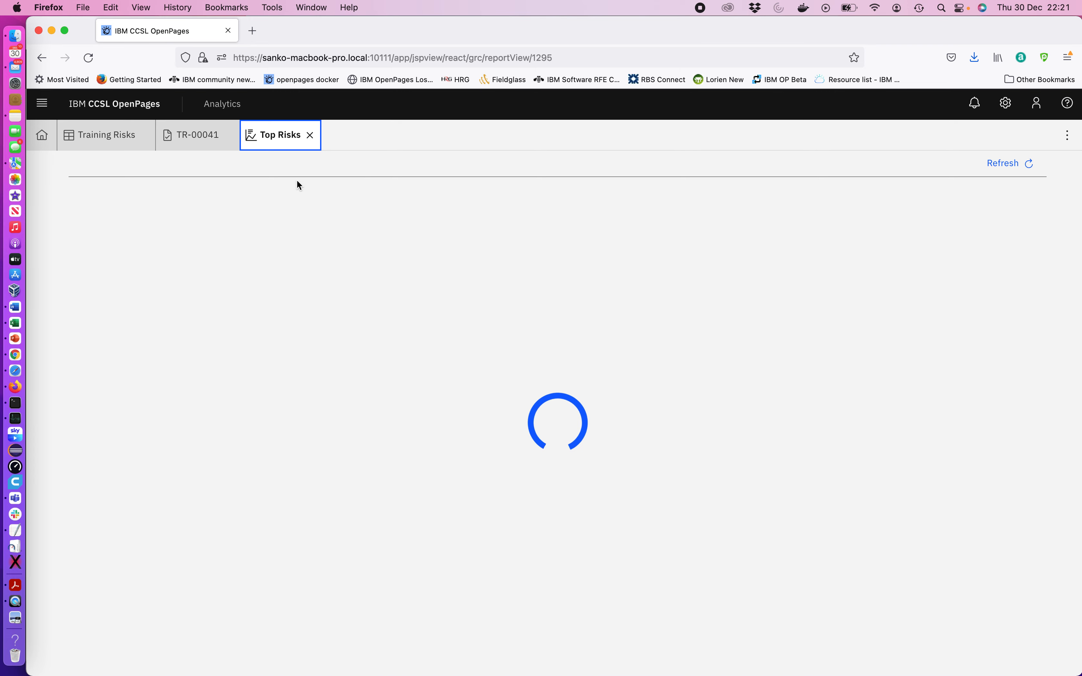
# Return to the Training Risks list and add a folder filter for CCSL Training
pyautogui.click(206, 135)
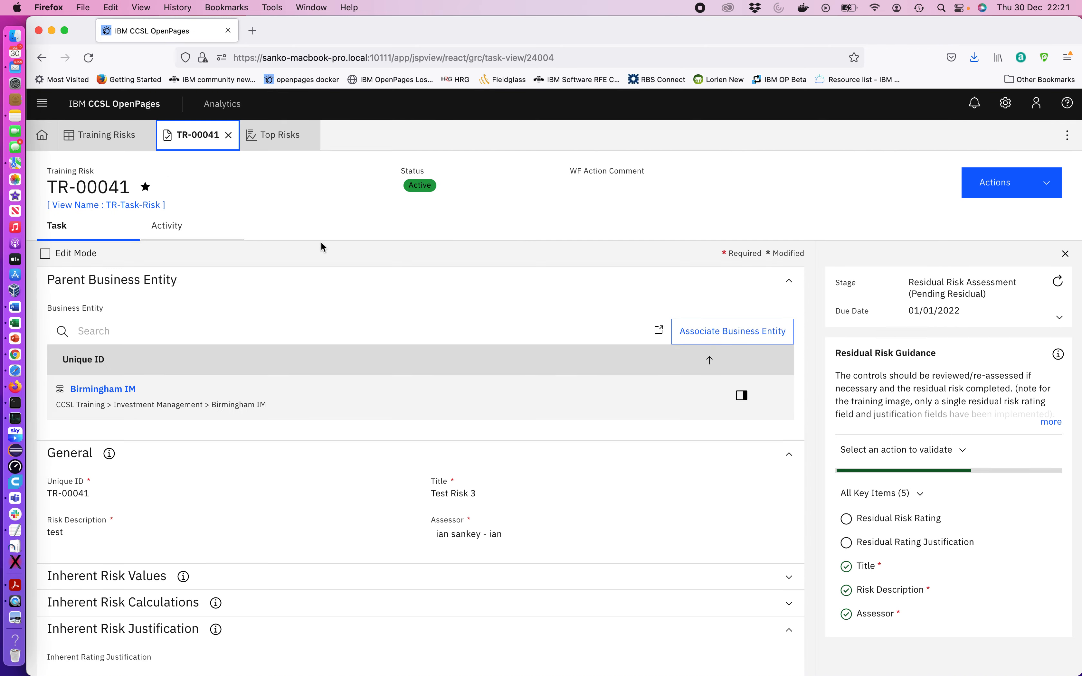
pyautogui.click(98, 137)
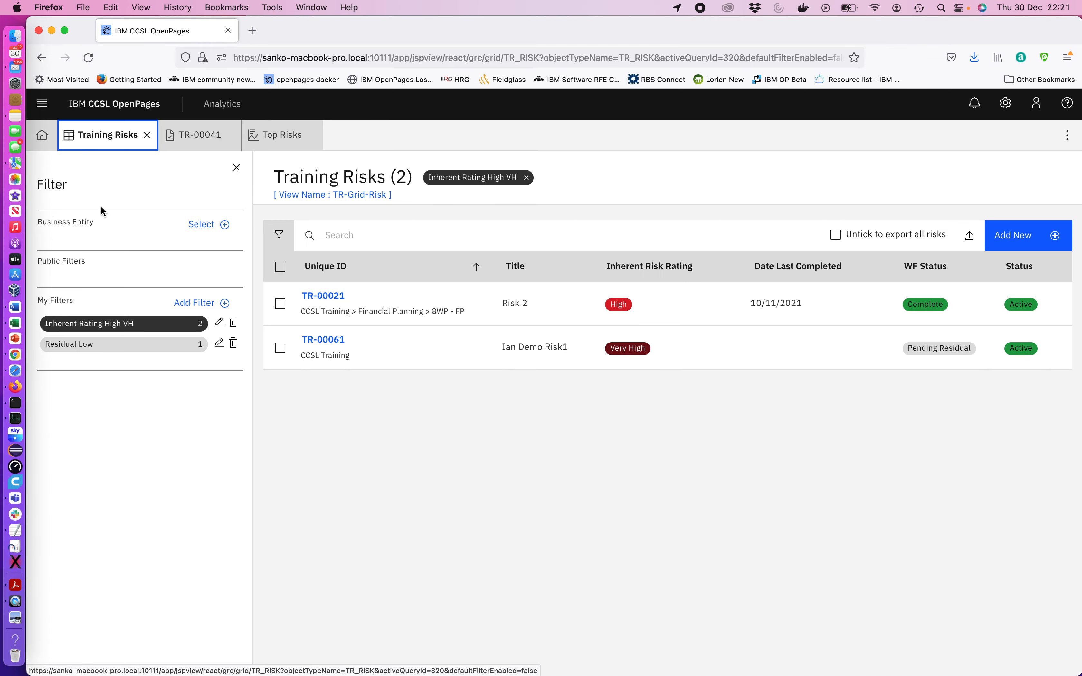
pyautogui.click(223, 228)
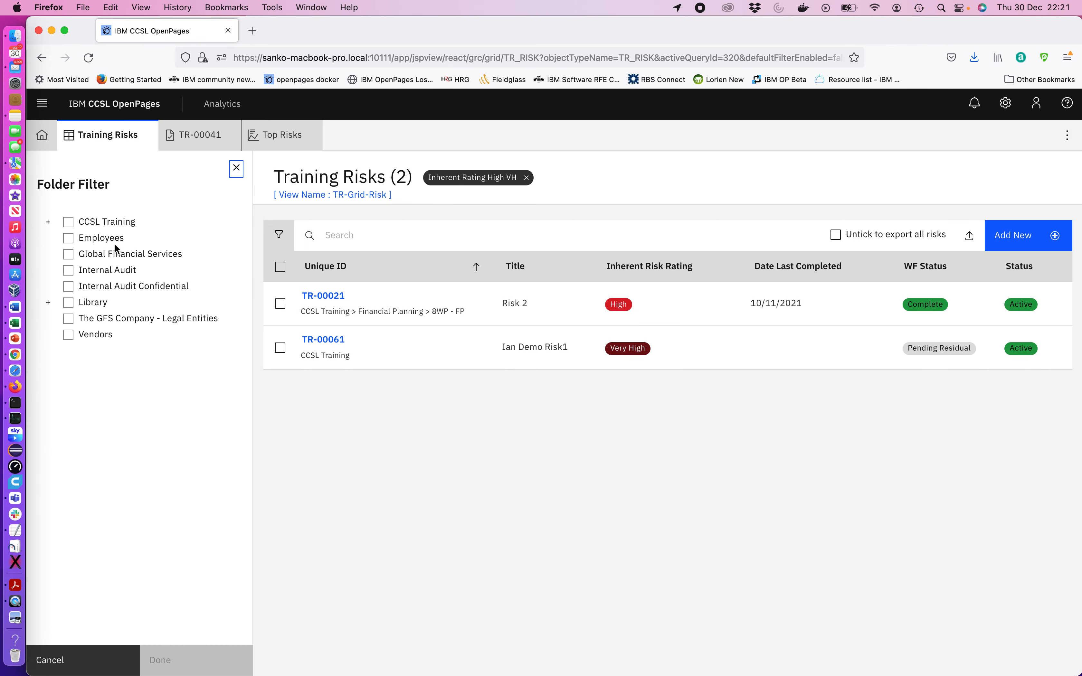
pyautogui.click(68, 222)
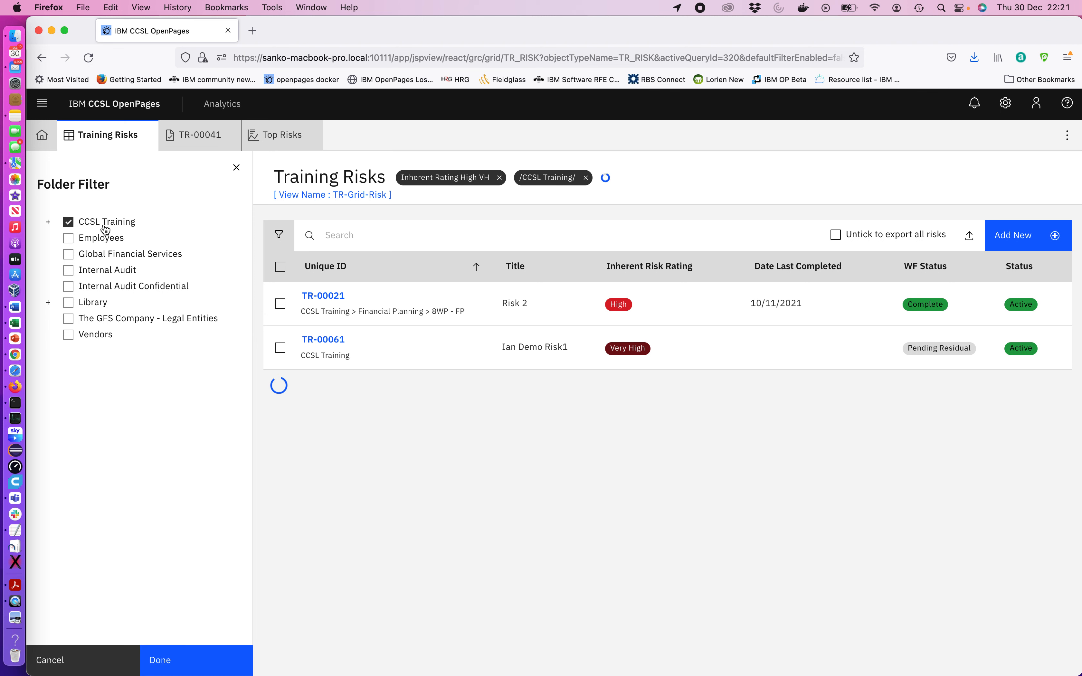